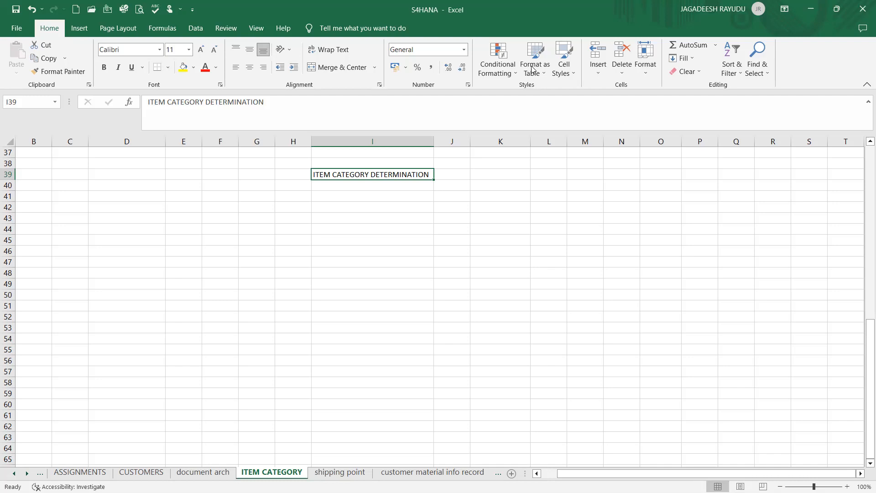
# Step: Switch to SAP and start transaction VA01 for creating sales documents
pyautogui.hotkey('alt', 'Tab')
pyautogui.write('/NVA01')
pyautogui.press('Return')
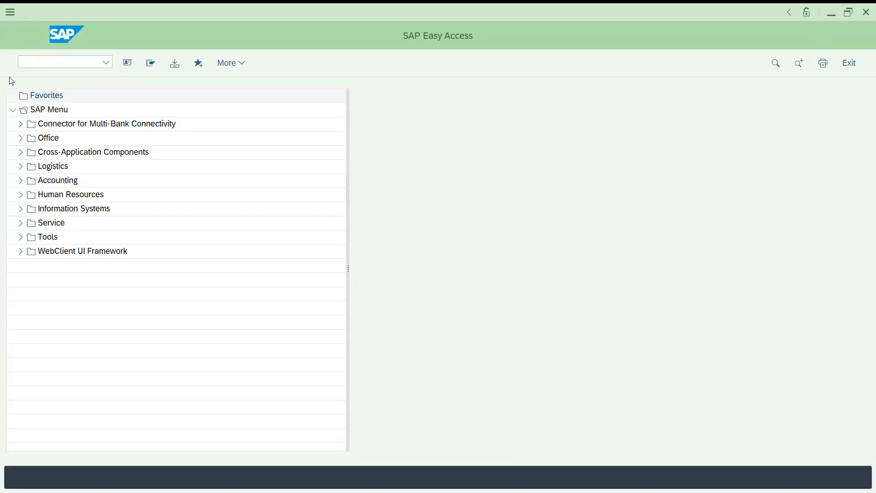
# Step: Create a sales document of order type DOR with the organizational data D1 and DD
pyautogui.write('dor')
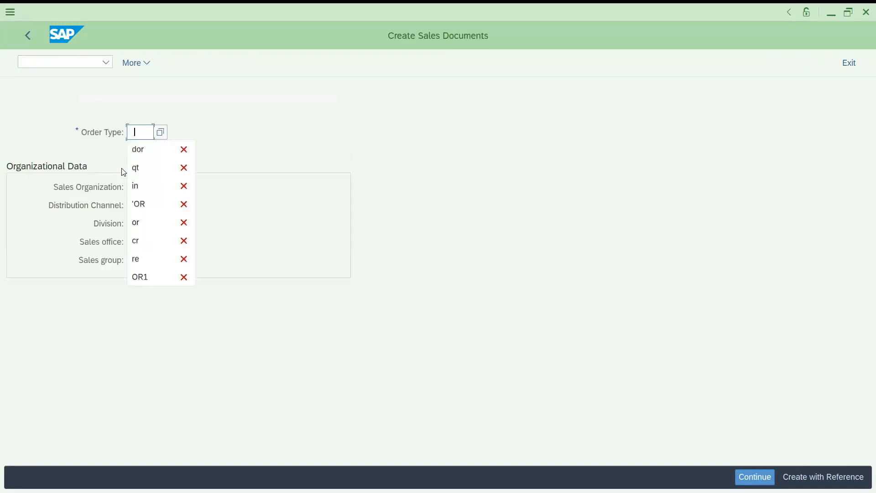
pyautogui.click(135, 186)
pyautogui.press('Down')
pyautogui.press('Return')
pyautogui.press('Tab')
pyautogui.write('D1')
pyautogui.press('Tab')
pyautogui.write('DD')
pyautogui.press('Return')
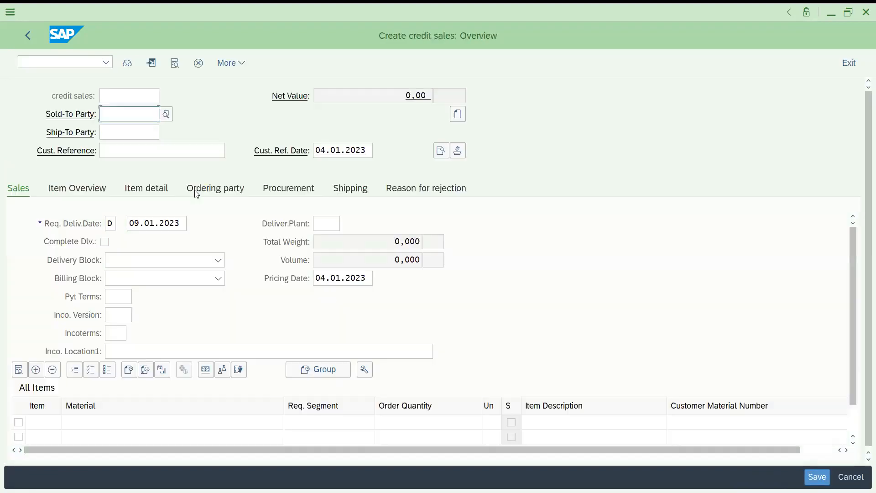
# Step: Enter the customer number as sold-to party and continue without a customer reference
pyautogui.click(146, 120)
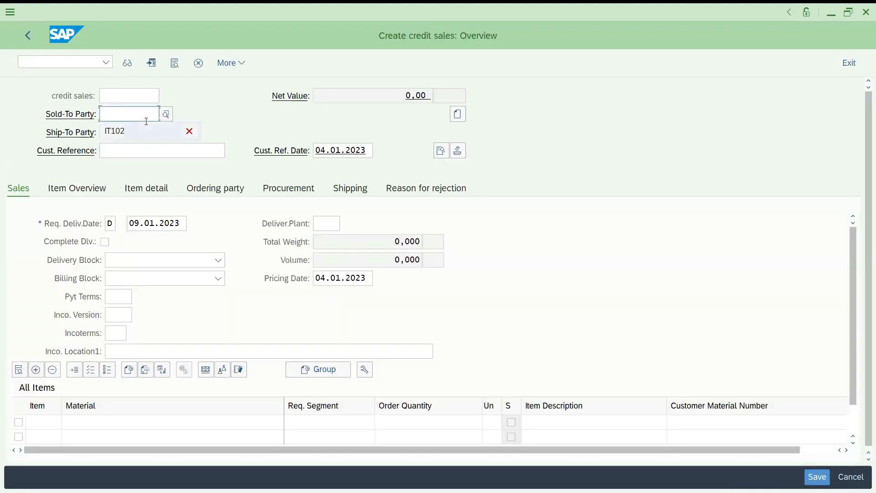
pyautogui.click(146, 124)
pyautogui.press('Return')
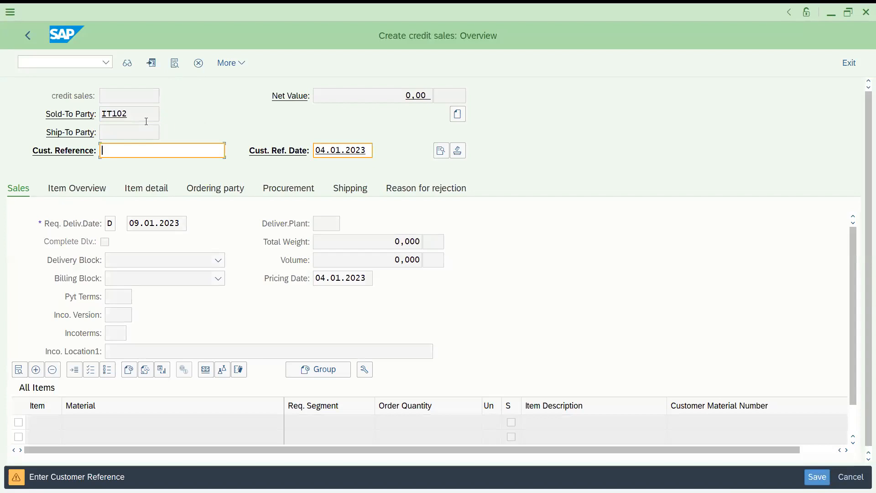
pyautogui.press('Return')
pyautogui.press('Return')
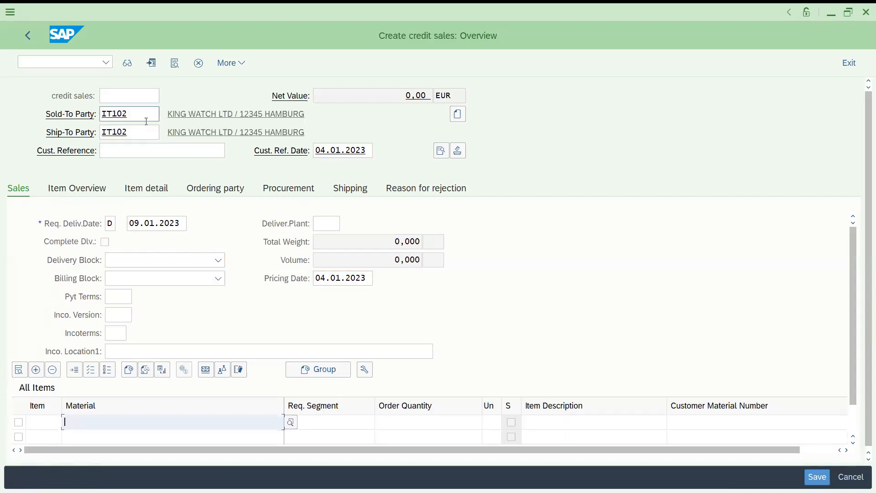
# Step: Add an item for material 113 with an order quantity of 1
pyautogui.write('113')
pyautogui.press('Tab')
pyautogui.press('Tab')
pyautogui.write('1')
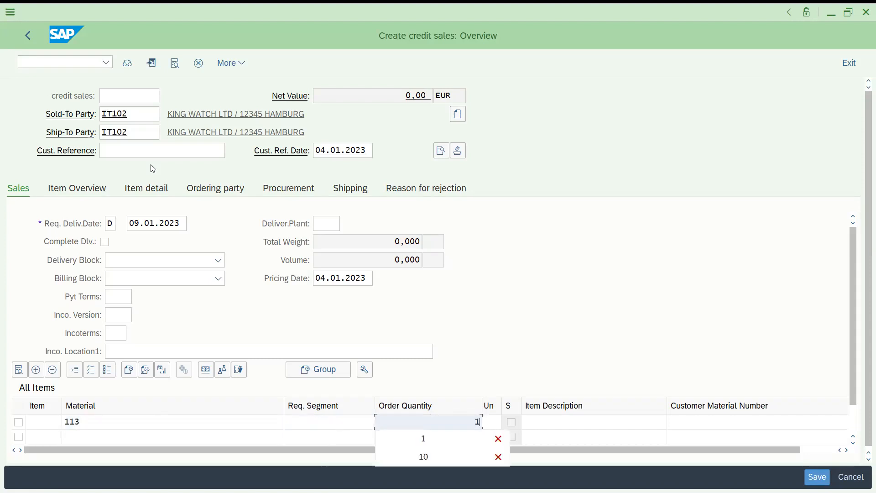
pyautogui.press('Return')
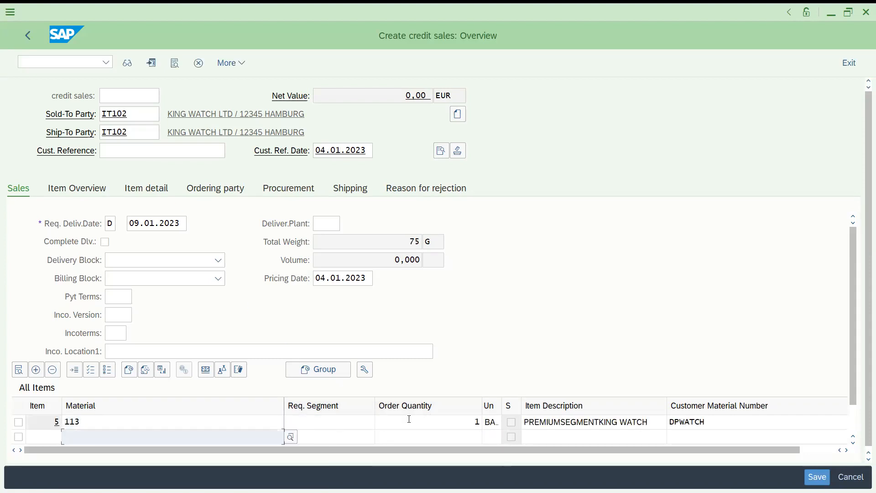
# Step: Check the item category in the order line for material 113
pyautogui.click(409, 419)
pyautogui.press('Tab')
pyautogui.press('Tab')
pyautogui.press('Tab')
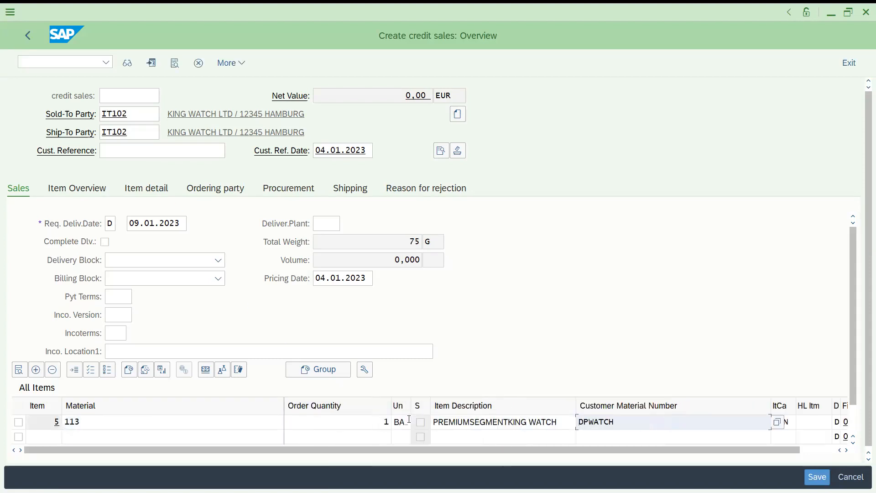
pyautogui.press('Tab')
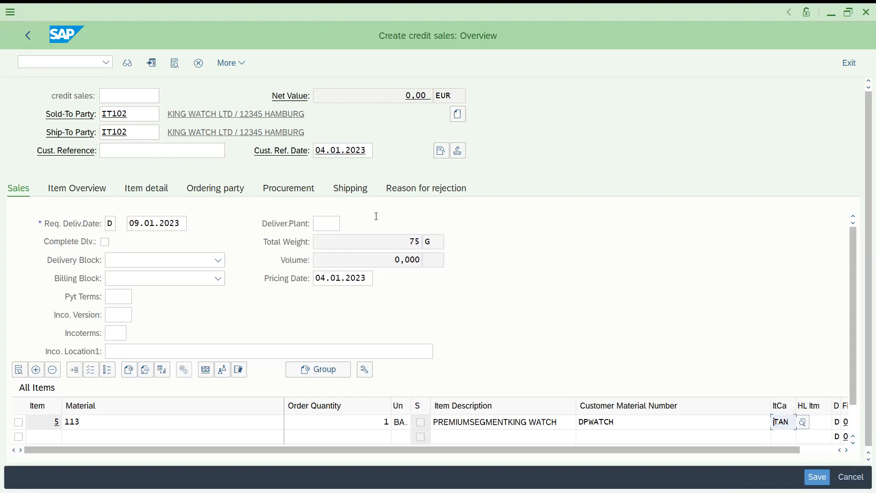
# Step: Leave the sales order and open the SAP Customizing Implementation Guide with transaction SPRO
pyautogui.click(39, 62)
pyautogui.write('/NSPRO')
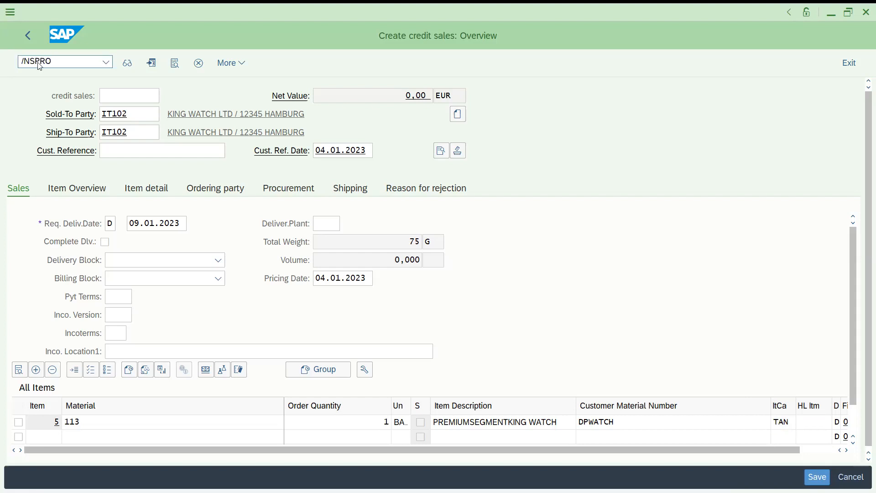
pyautogui.press('Return')
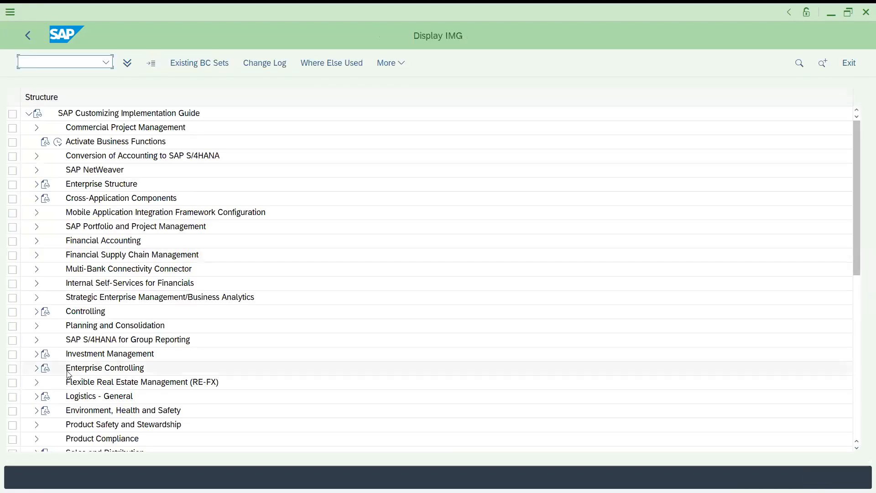
# Step: Expand Sales and Distribution and its Sales node in the implementation guide
pyautogui.click(89, 371)
pyautogui.press('Down')
pyautogui.press('Down')
pyautogui.press('Down')
pyautogui.press('Down')
pyautogui.press('Down')
pyautogui.press('Down')
pyautogui.press('Down')
pyautogui.press('Down')
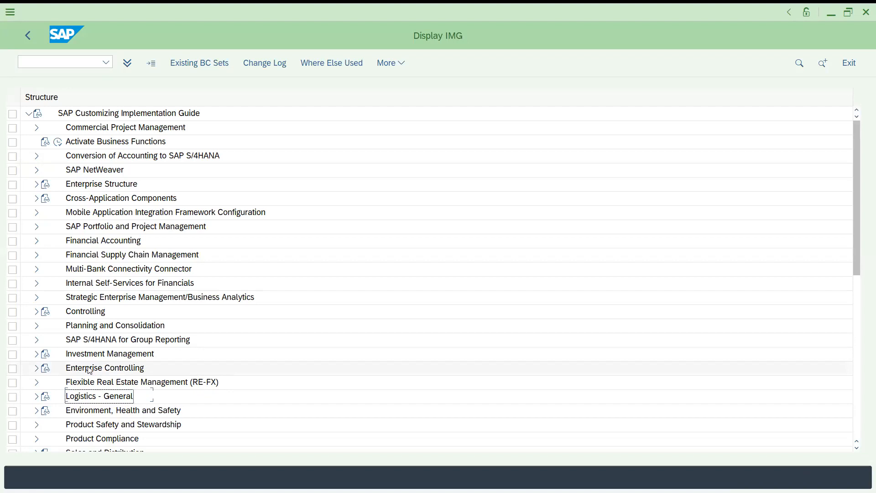
pyautogui.press('Up')
pyautogui.press('Up')
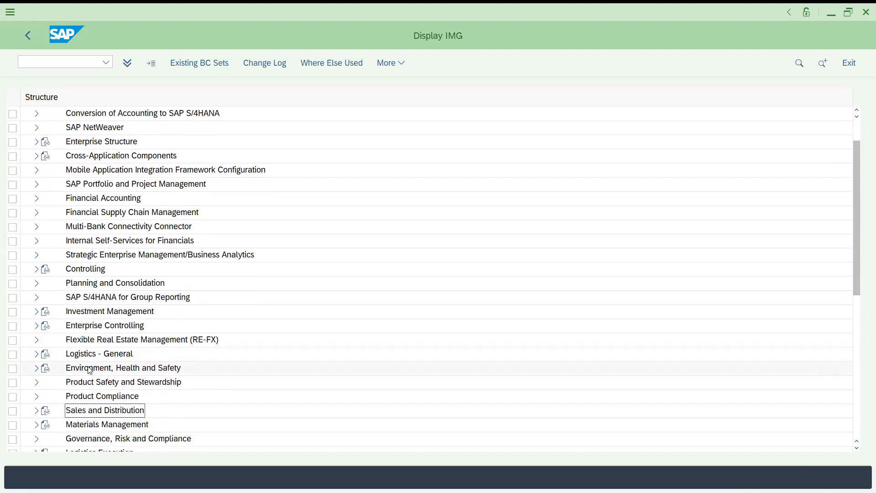
pyautogui.press('Right')
pyautogui.press('Down')
pyautogui.press('Down')
pyautogui.press('Down')
pyautogui.press('Right')
# Step: Expand Sales Document Item under Sales Documents and open the Define Item Categories activity
pyautogui.press('Down')
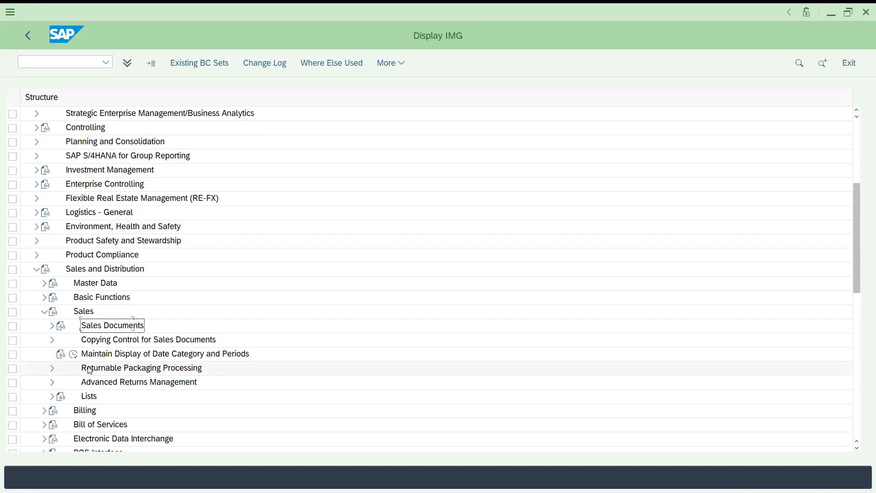
pyautogui.press('Right')
pyautogui.press('Down')
pyautogui.press('Down')
pyautogui.press('Right')
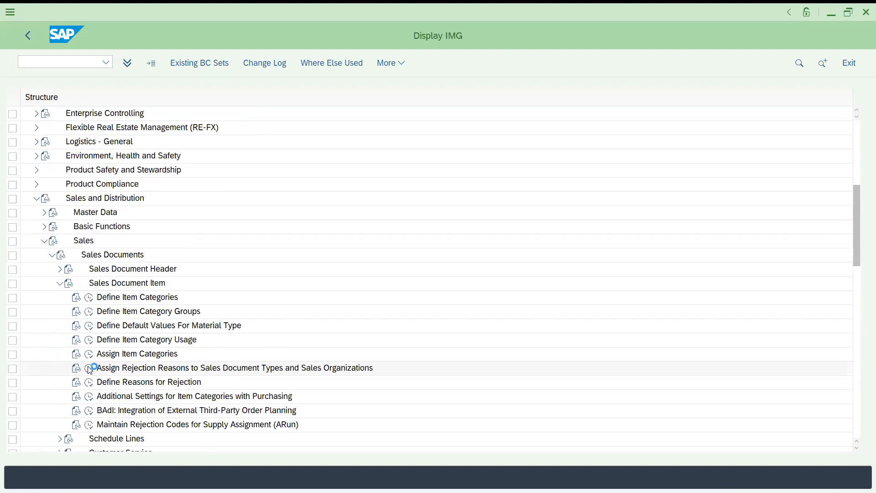
pyautogui.click(89, 297)
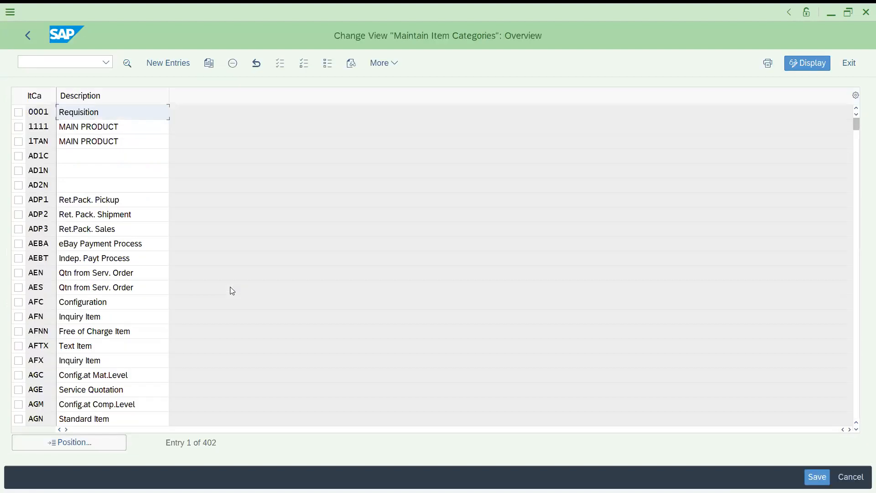
# Step: Position the item category list at entry TAN
pyautogui.click(87, 442)
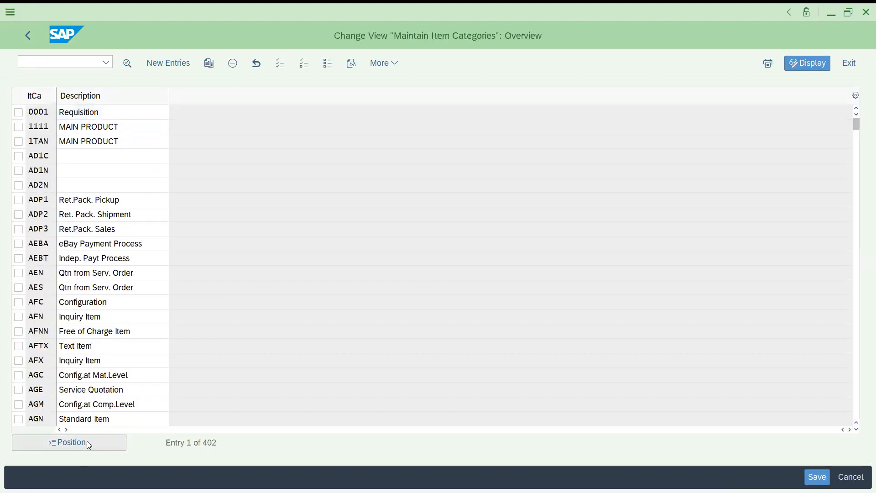
pyautogui.write('TAN')
pyautogui.press('Return')
pyautogui.press('Return')
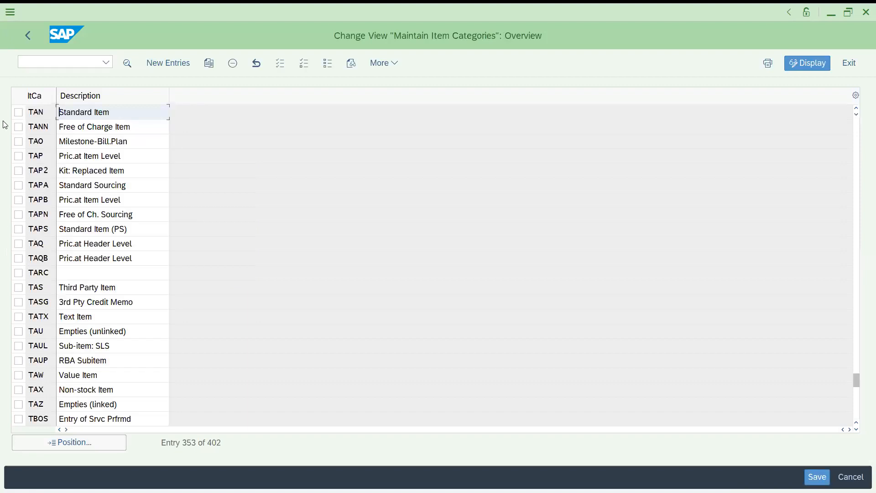
# Step: Copy item category TAN to a new category MTAN, declining its relevance for copying control
pyautogui.click(19, 112)
pyautogui.click(209, 64)
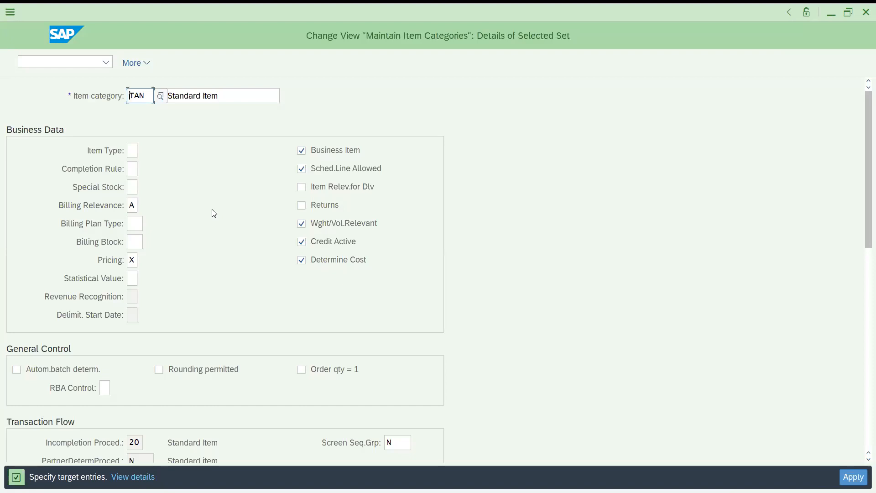
pyautogui.write('M')
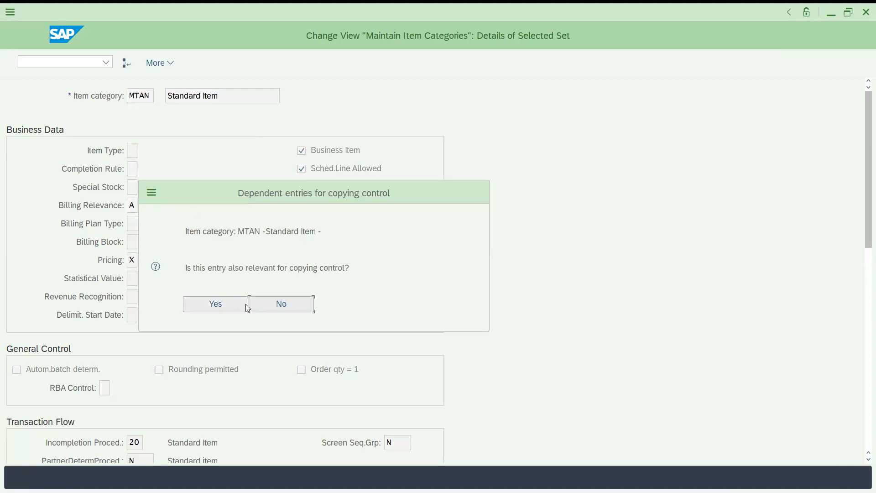
pyautogui.click(273, 309)
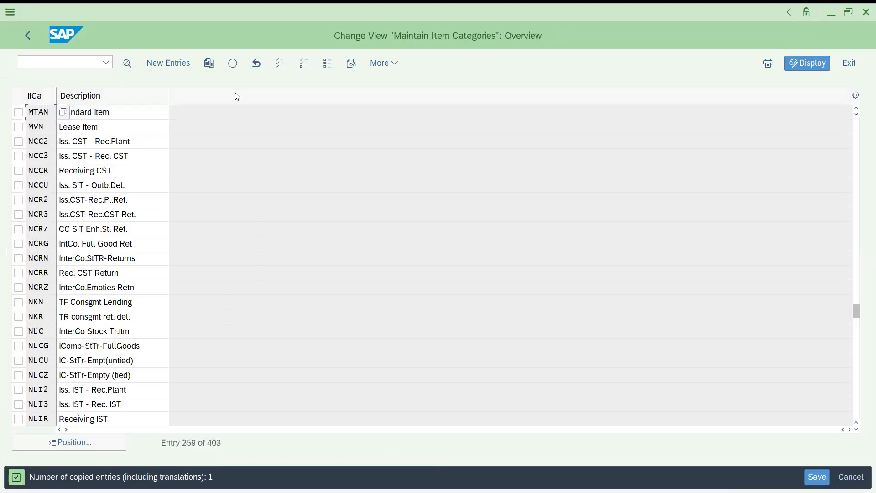
# Step: Open the details of item category MTAN and change its description to MAIN PRODUCT
pyautogui.doubleClick(38, 119)
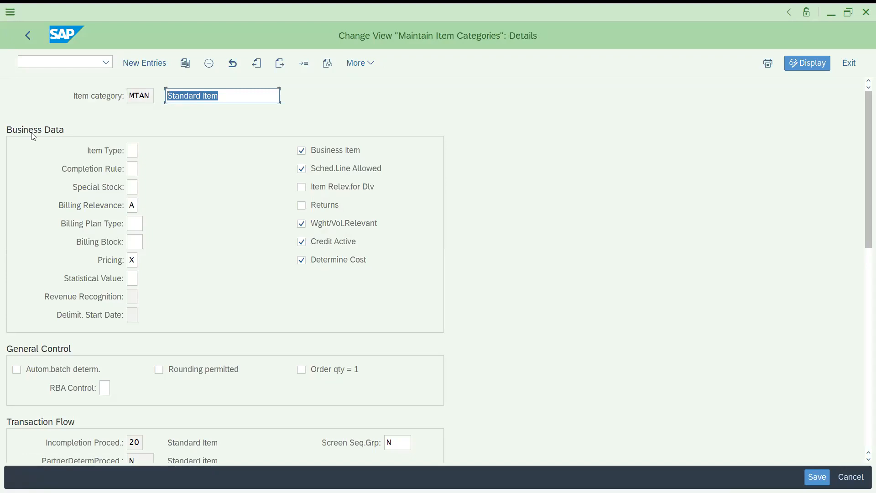
pyautogui.press('BackSpace')
pyautogui.click(208, 127)
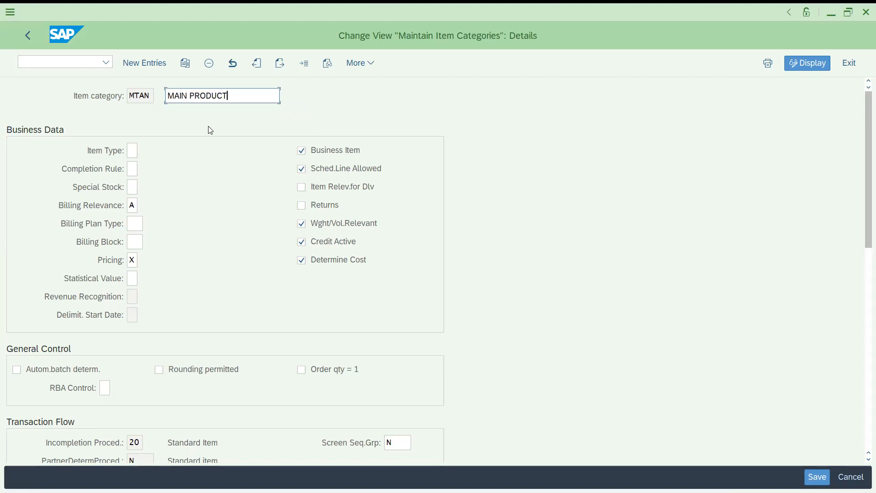
pyautogui.press('Return')
# Step: Save item category MTAN in the customizing request DRAM GRP CONFIGURATION
pyautogui.hotkey('ctrl', 's')
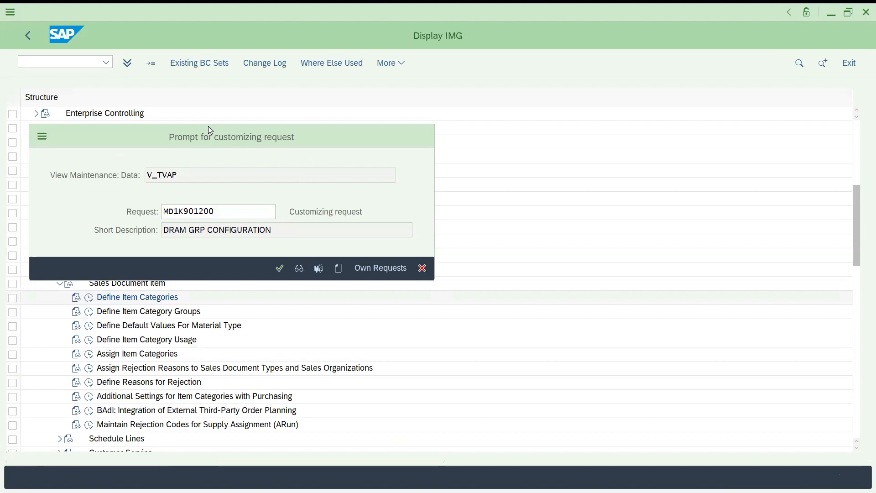
pyautogui.press('Return')
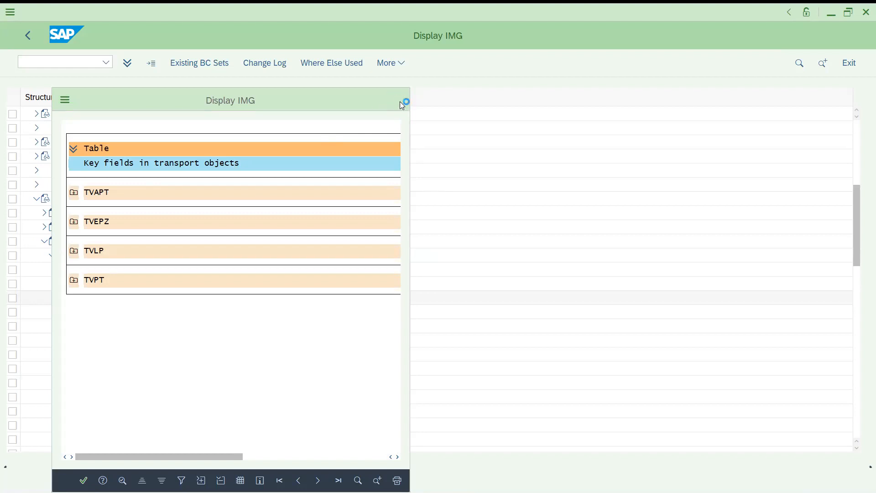
pyautogui.hotkey('ctrl', 's')
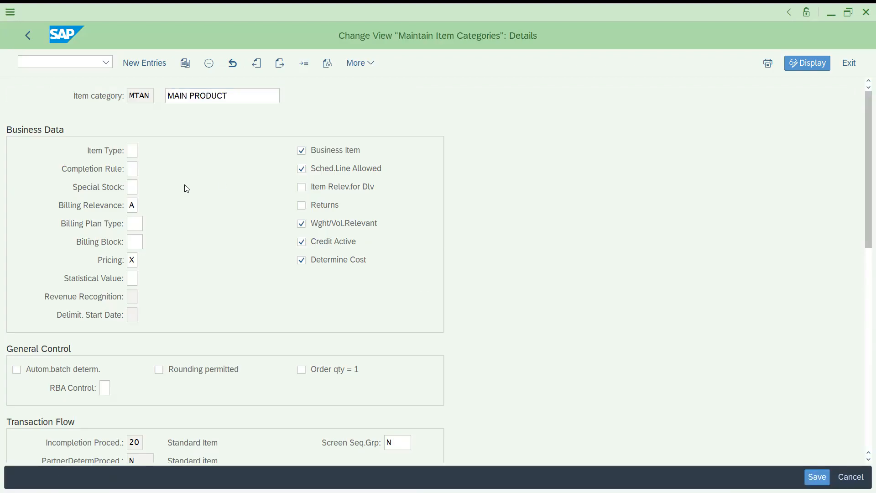
# Step: Examine the code, description and Item Type fields of item category MTAN
pyautogui.click(133, 153)
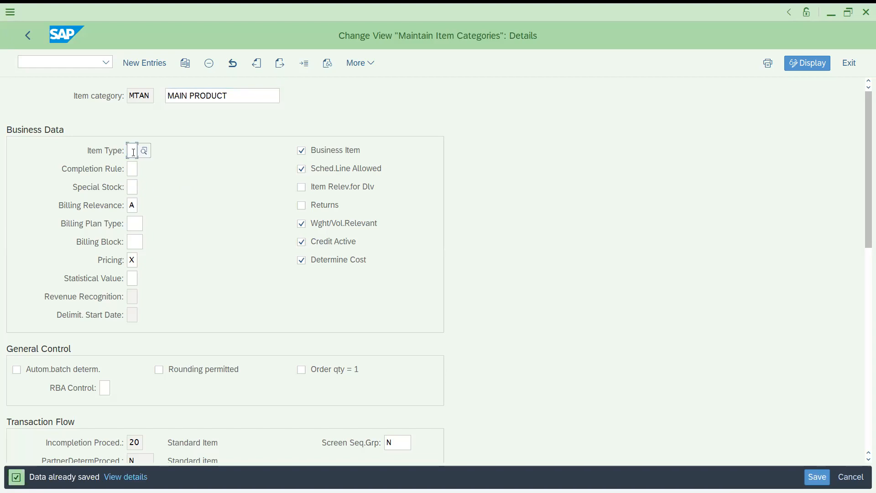
pyautogui.click(133, 96)
pyautogui.click(235, 97)
pyautogui.click(130, 97)
pyautogui.click(213, 95)
pyautogui.click(132, 150)
# Step: Switch to the Excel sheet ITEM CATEGORY and enter WATCH, TAN and STANARD PRODUCT in cells K42 to M42
pyautogui.hotkey('alt', 'Tab')
pyautogui.write('WATCH')
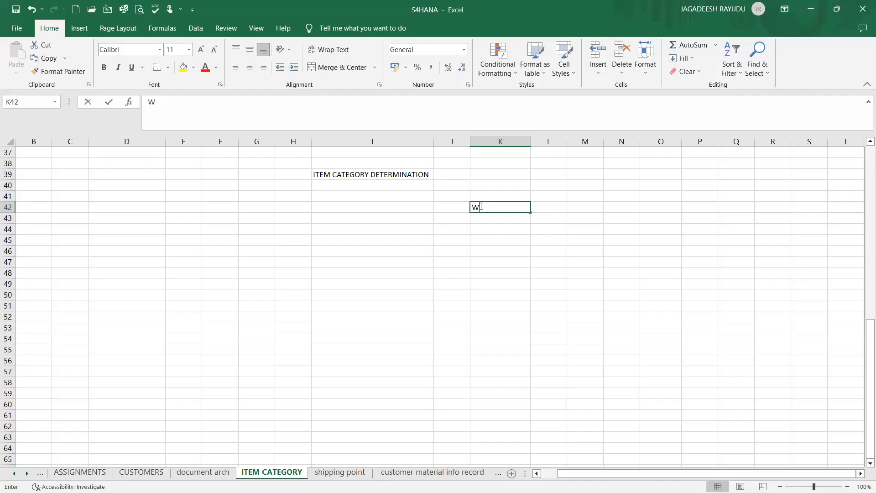
pyautogui.press('Tab')
pyautogui.write('TAN')
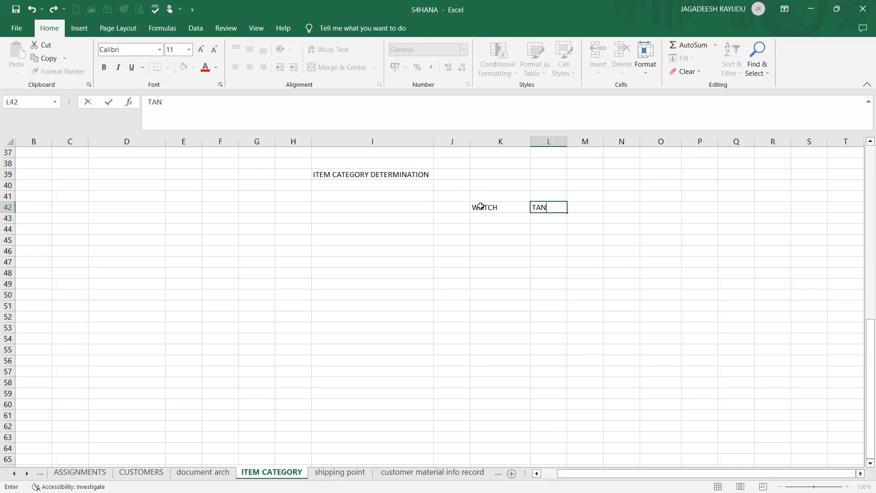
pyautogui.press('Tab')
pyautogui.write('STANARD PRODUCT')
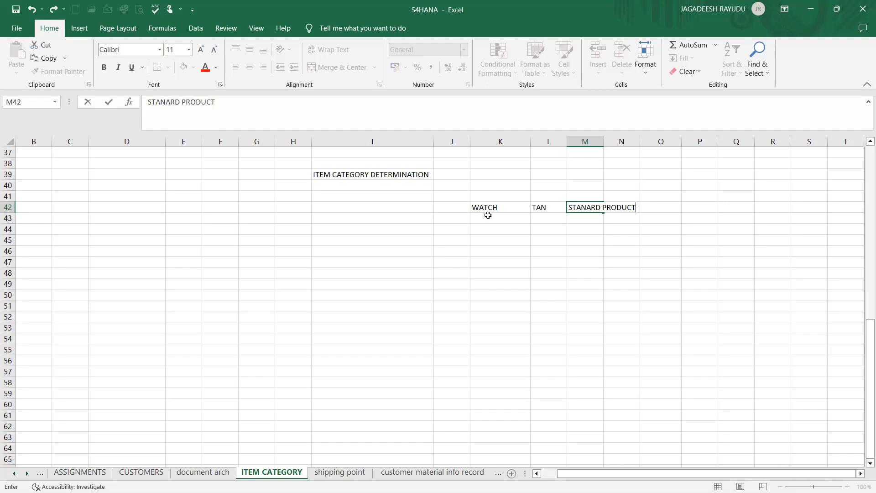
pyautogui.press('Return')
# Step: Enter SERIVCE, 2 YEARS and SERVICE PRODUCT in cells K43 to M43
pyautogui.click(540, 219)
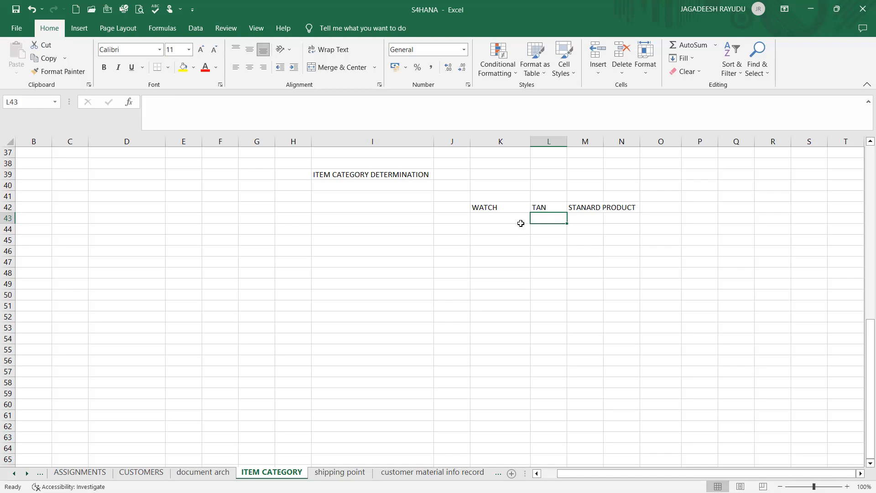
pyautogui.write('2 YEARS')
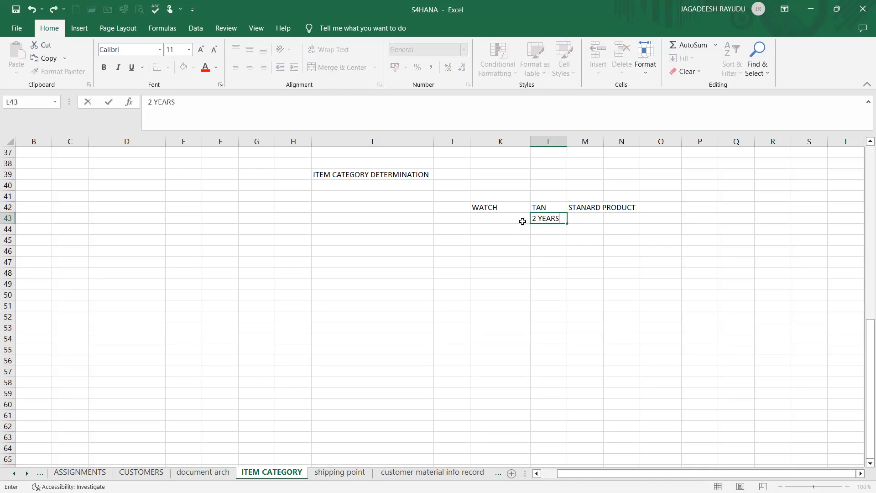
pyautogui.press('Tab')
pyautogui.write('90')
pyautogui.press('BackSpace')
pyautogui.press('BackSpace')
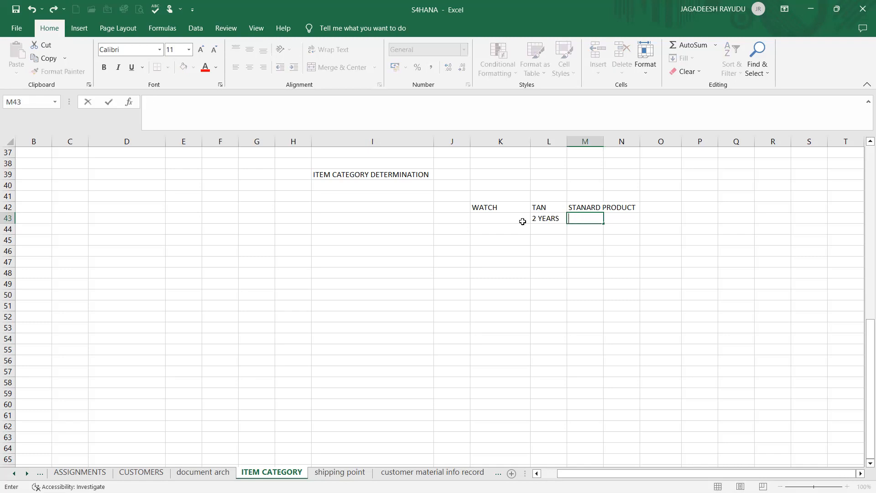
pyautogui.write('SERVICE PRO')
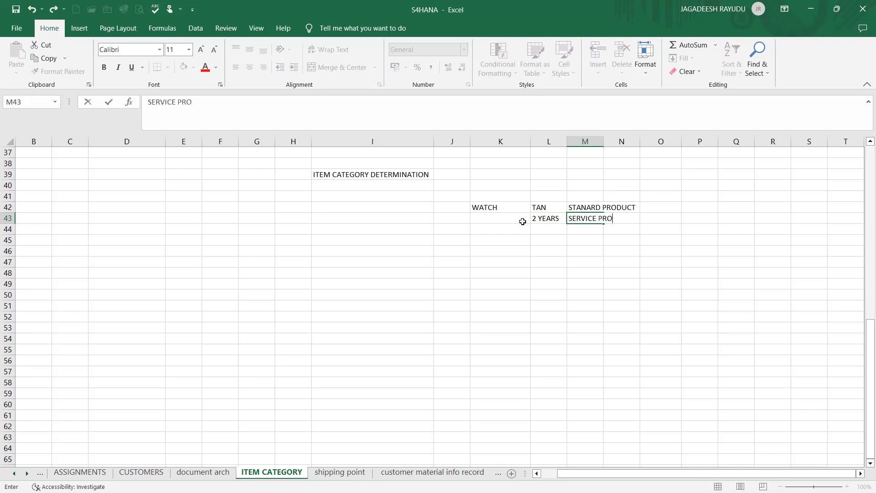
pyautogui.write('DUCT')
pyautogui.click(502, 220)
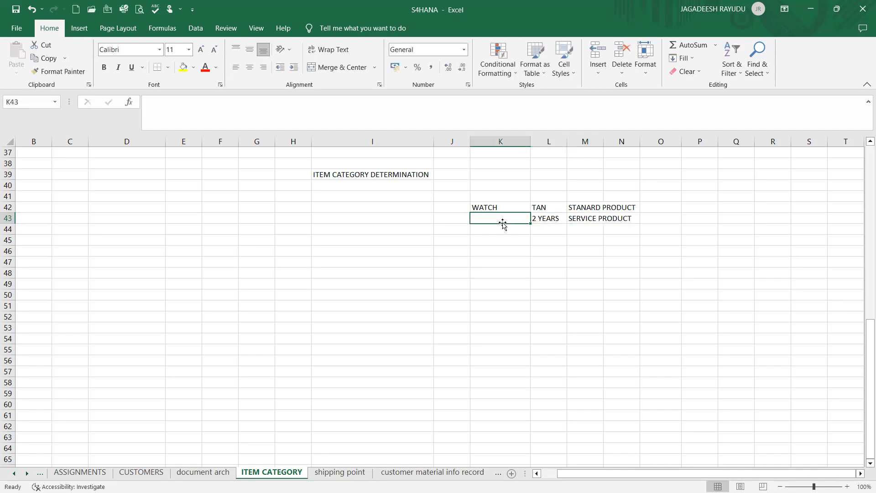
pyautogui.write('SERIVCE')
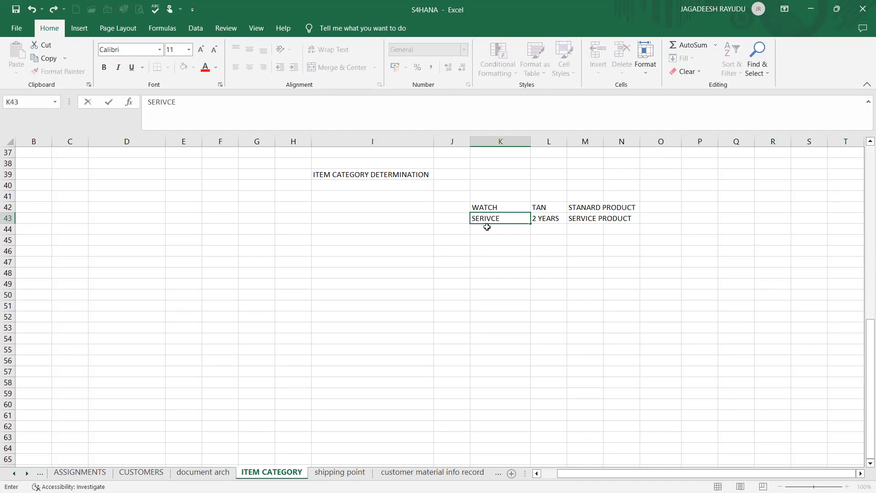
pyautogui.press('Return')
# Step: Compare the entries in the WATCH and SERIVCE rows
pyautogui.press('Right')
pyautogui.press('Up')
pyautogui.press('Up')
pyautogui.press('Left')
pyautogui.press('Right')
pyautogui.press('Left')
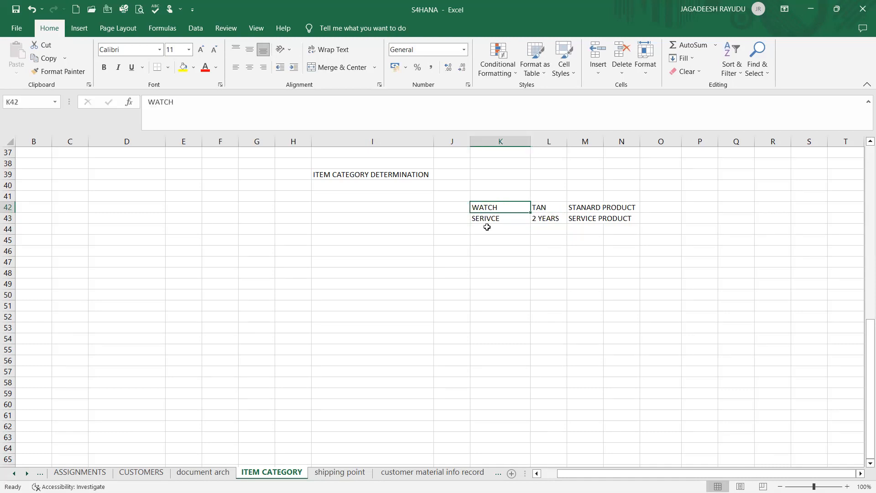
pyautogui.press('Right')
pyautogui.press('Down')
pyautogui.press('Down')
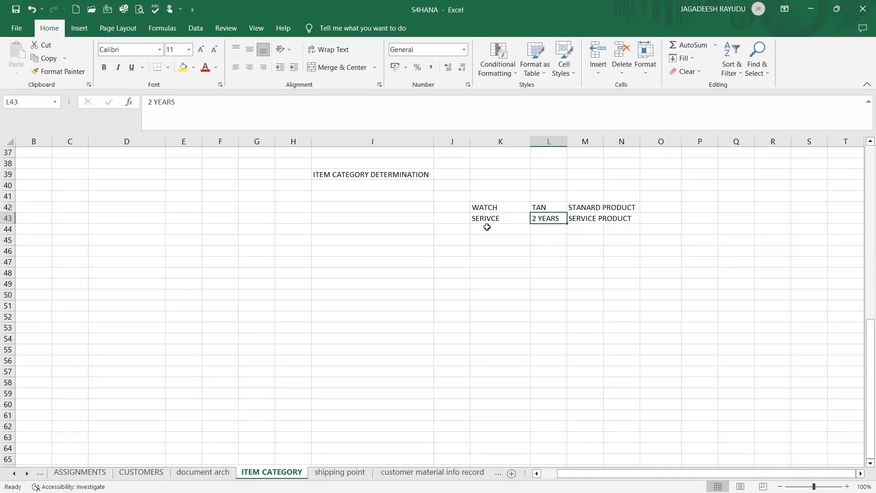
pyautogui.press('Up')
pyautogui.press('Up')
pyautogui.press('Left')
pyautogui.press('Right')
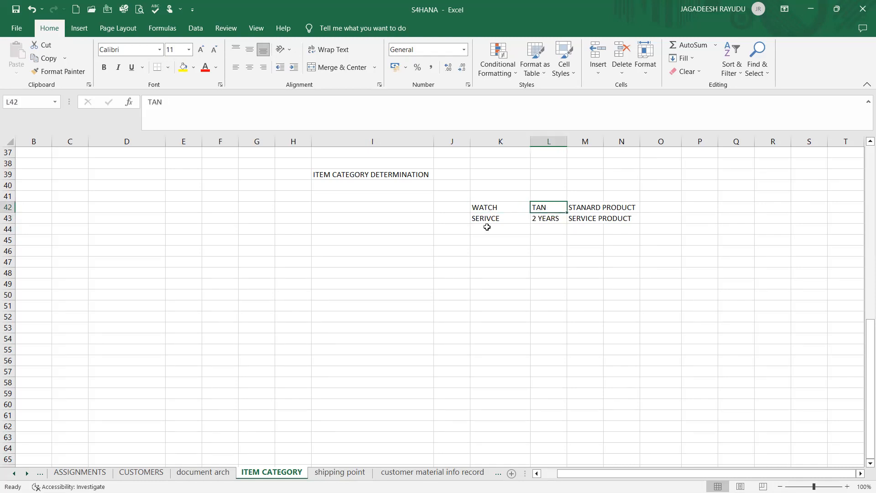
# Step: Enter WATCH123, COUPON and VALUE PRODUCT in cells K44 to M44
pyautogui.press('Down')
pyautogui.press('Down')
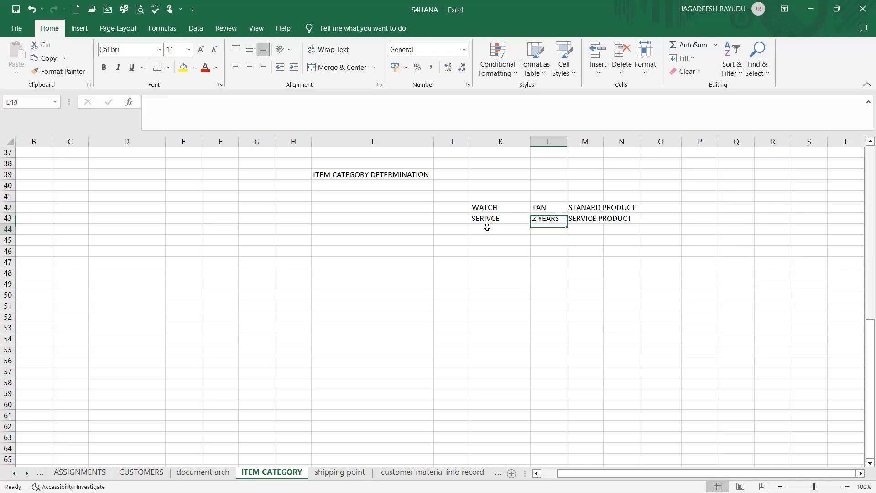
pyautogui.write('COUPON')
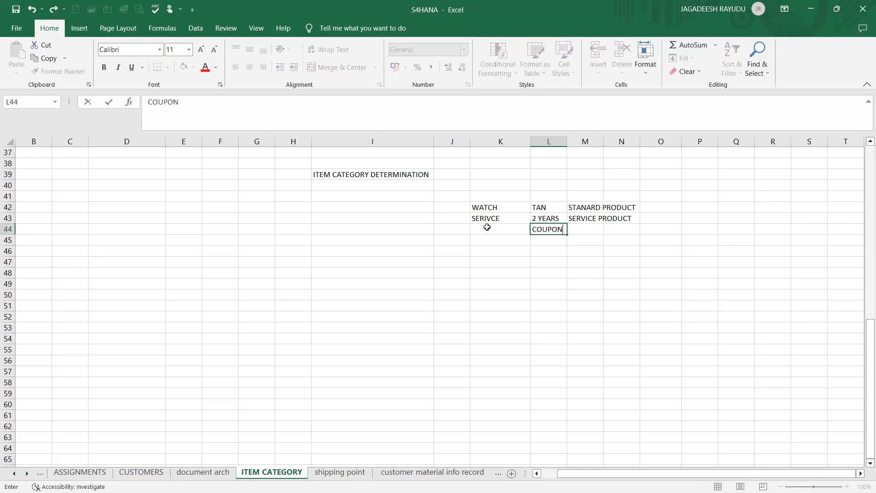
pyautogui.press('Tab')
pyautogui.write('V')
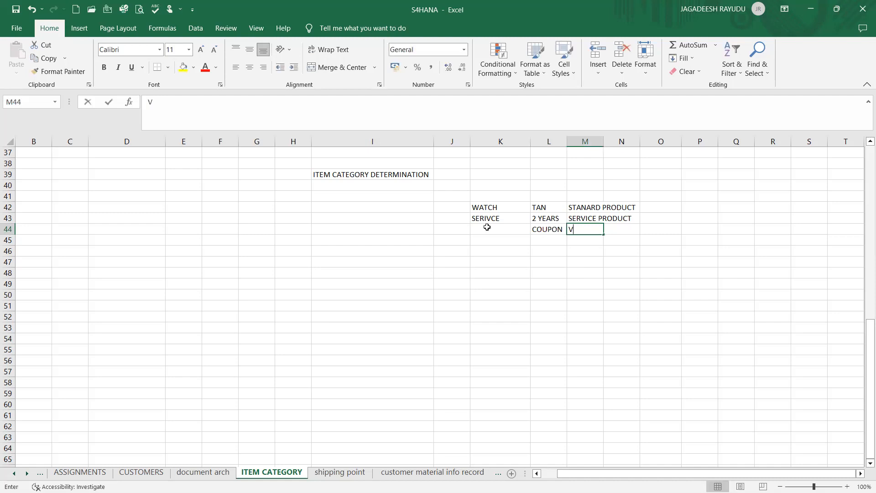
pyautogui.write('ALUE ')
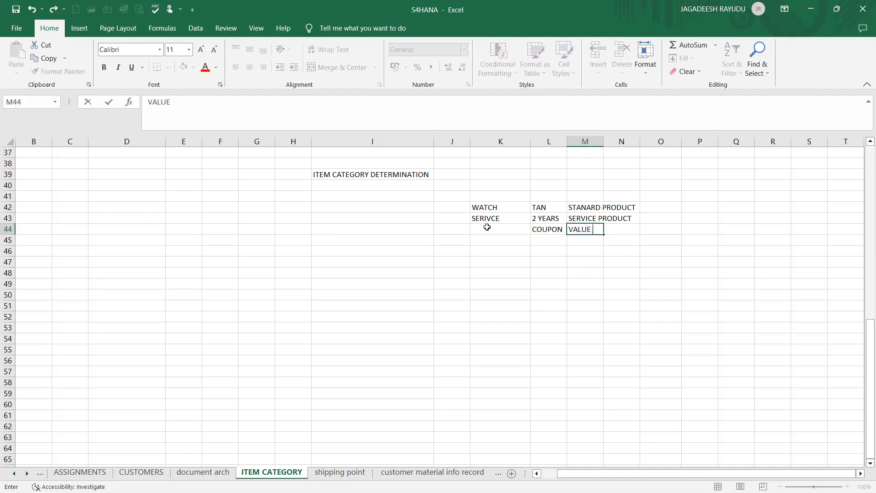
pyautogui.write('PRODUCT')
pyautogui.click(490, 230)
pyautogui.write('WAT')
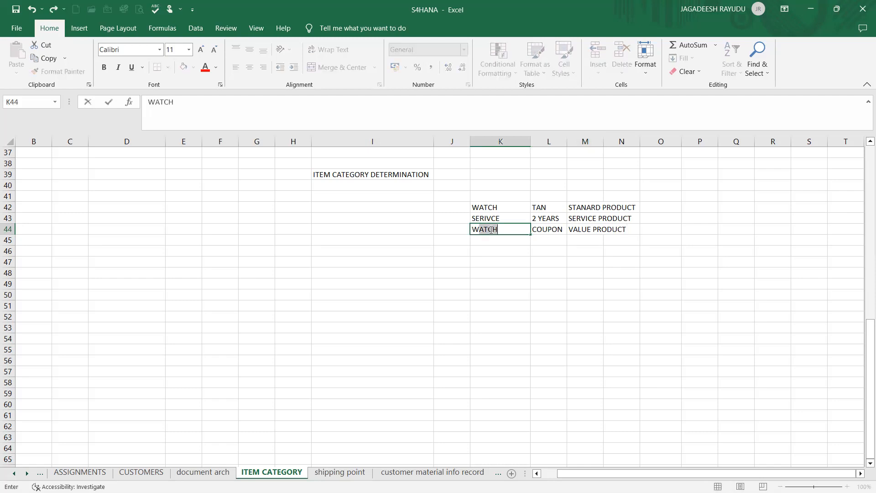
pyautogui.write('CH123')
pyautogui.press('Return')
# Step: Review the product examples entered in rows 42 to 44
pyautogui.press('Up')
pyautogui.press('Up')
pyautogui.press('Right')
pyautogui.press('Down')
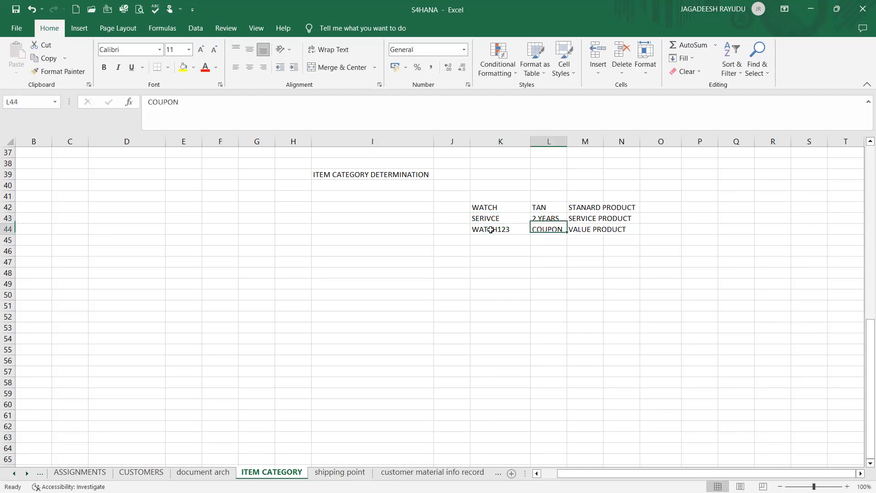
pyautogui.press('Right')
pyautogui.press('Left')
pyautogui.press('Left')
pyautogui.press('Down')
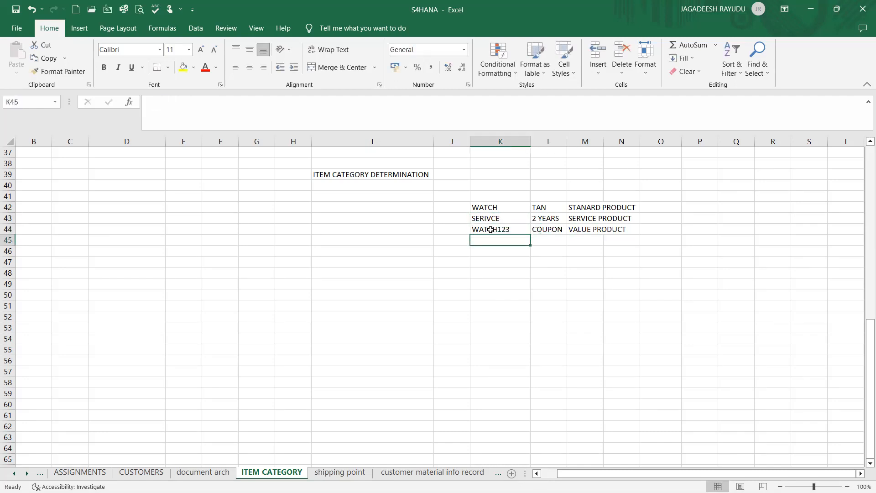
pyautogui.press('Right')
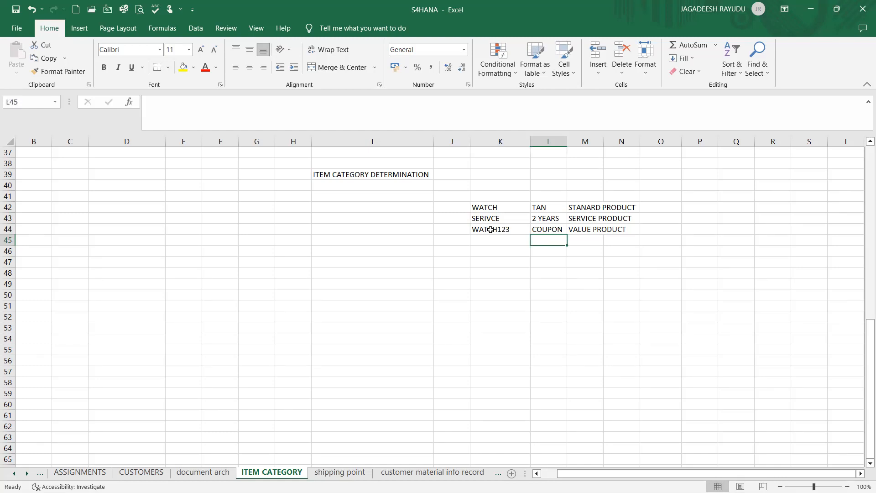
pyautogui.press('Left')
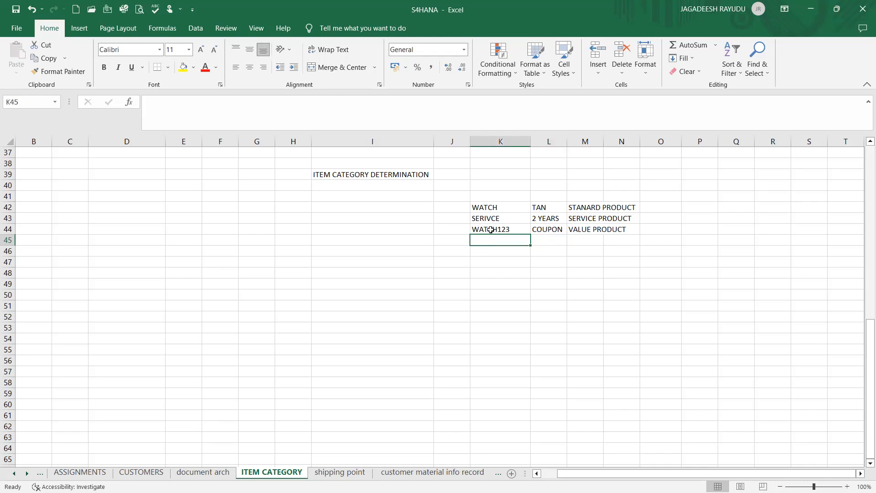
pyautogui.press('Up')
pyautogui.press('Up')
pyautogui.press('Up')
# Step: Enter MANUAL, TEXT and TEXT PRODUCT in cells K45 to M45
pyautogui.press('Down')
pyautogui.press('Down')
pyautogui.press('Down')
pyautogui.write('MANUAL')
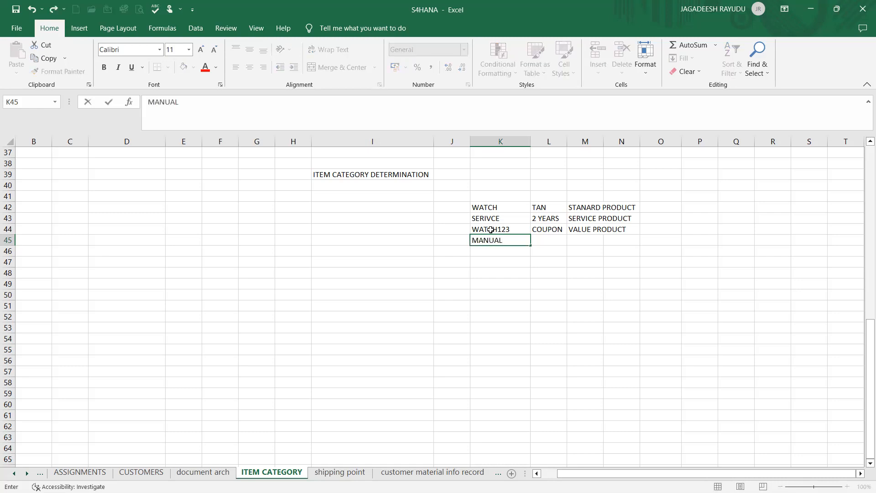
pyautogui.press('Tab')
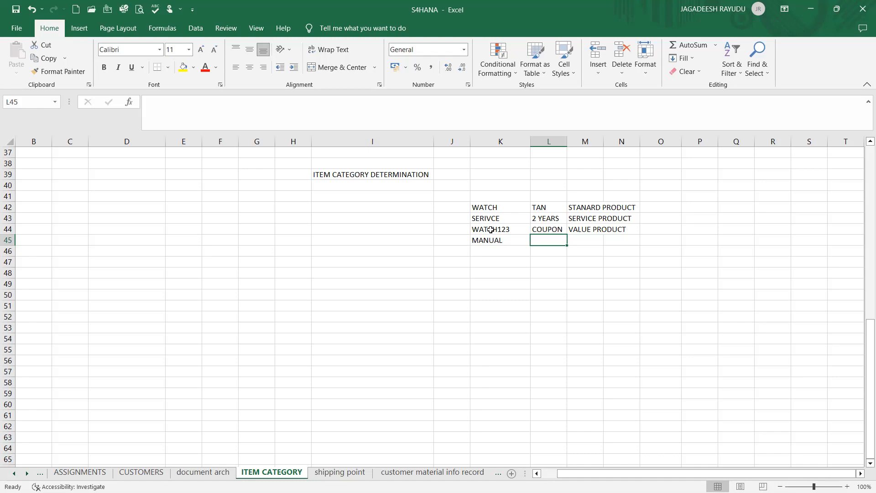
pyautogui.write('TEXT')
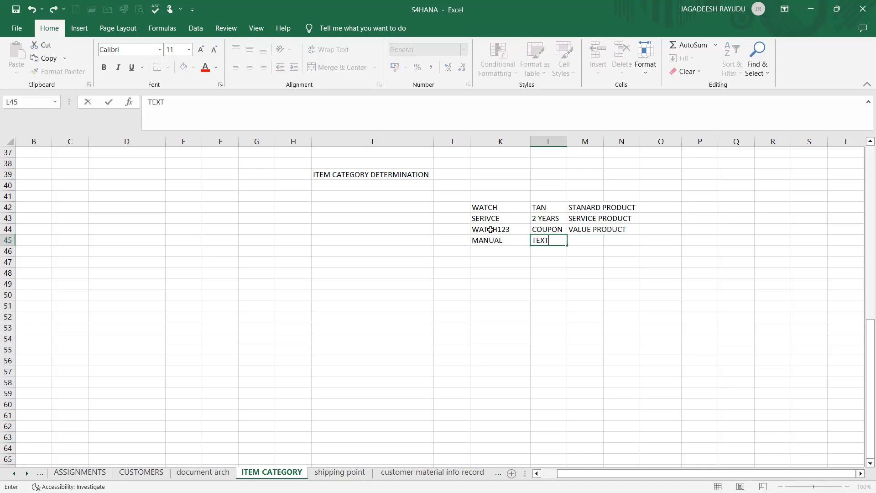
pyautogui.press('Tab')
pyautogui.write('TA')
pyautogui.press('BackSpace')
pyautogui.write('EXT PRODUCT')
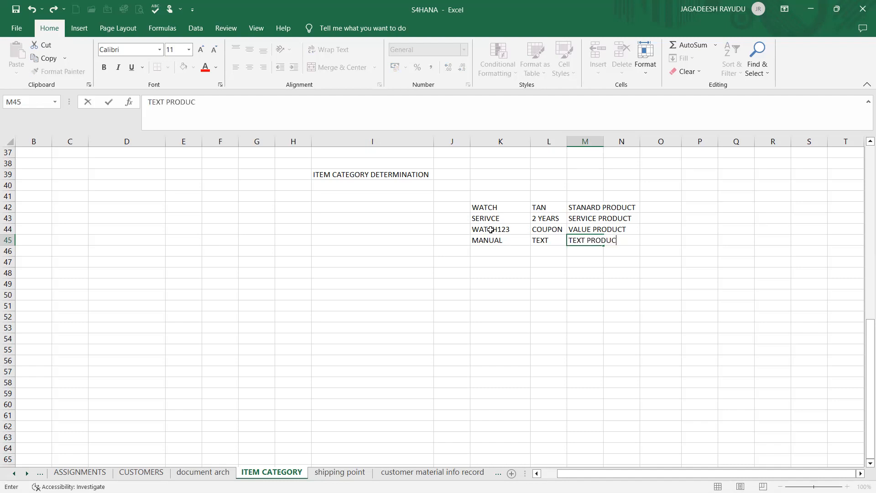
pyautogui.click(495, 248)
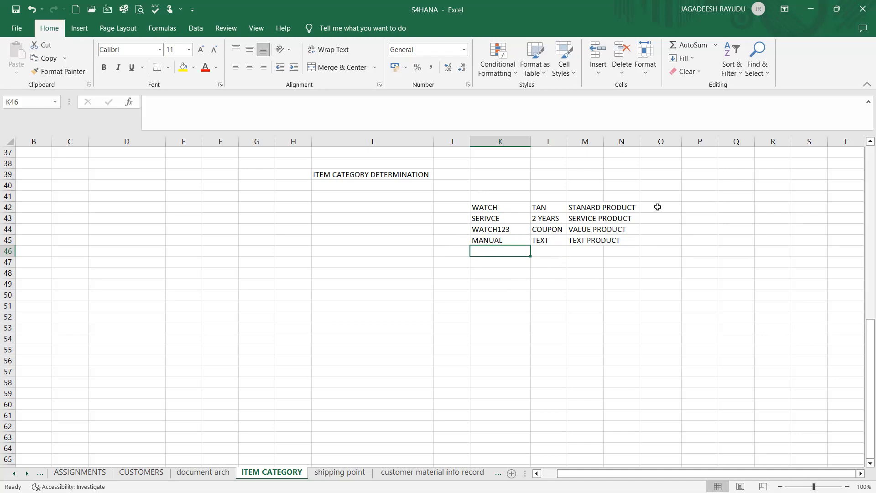
# Step: Replace the entries in cells L43 to L45 with the item category codes TAD, TAW and TATX
pyautogui.click(554, 209)
pyautogui.click(548, 217)
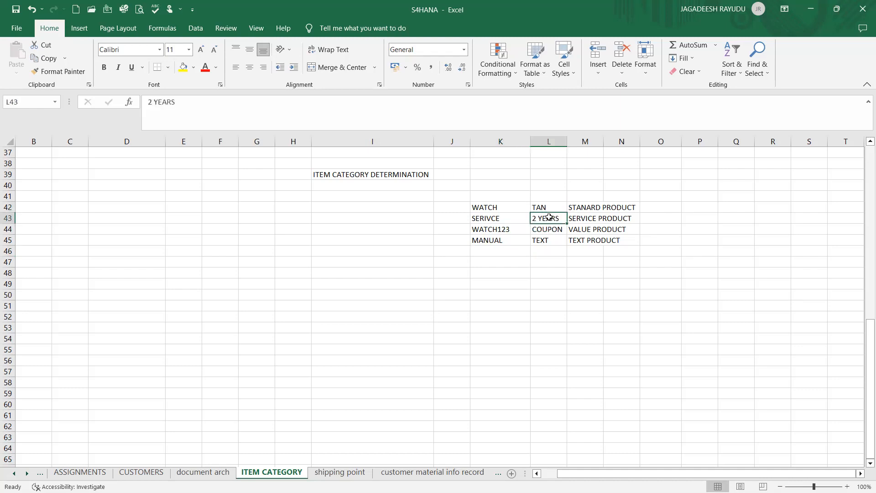
pyautogui.write('DIEN')
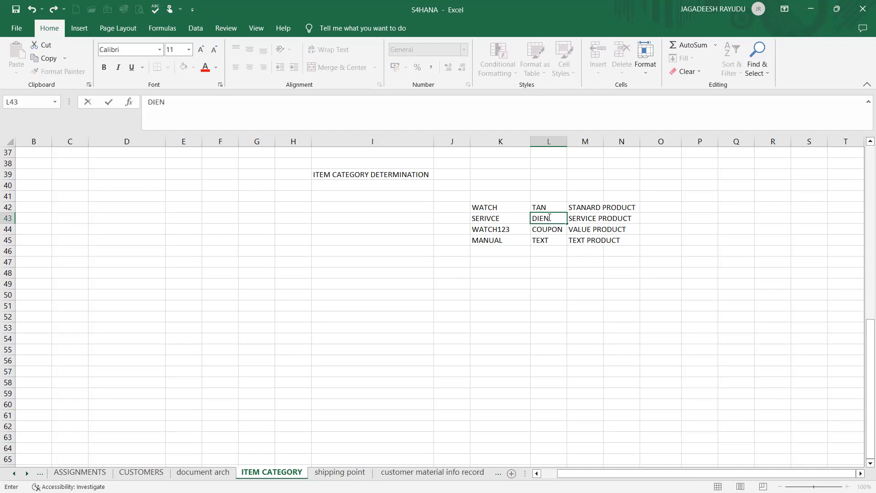
pyautogui.press('BackSpace')
pyautogui.press('BackSpace')
pyautogui.press('BackSpace')
pyautogui.press('BackSpace')
pyautogui.write('TAD')
pyautogui.press('Return')
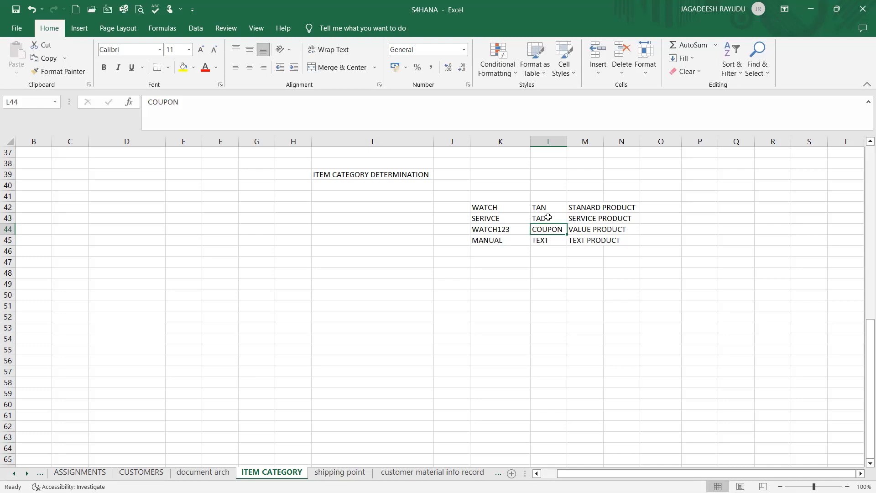
pyautogui.write('TAW')
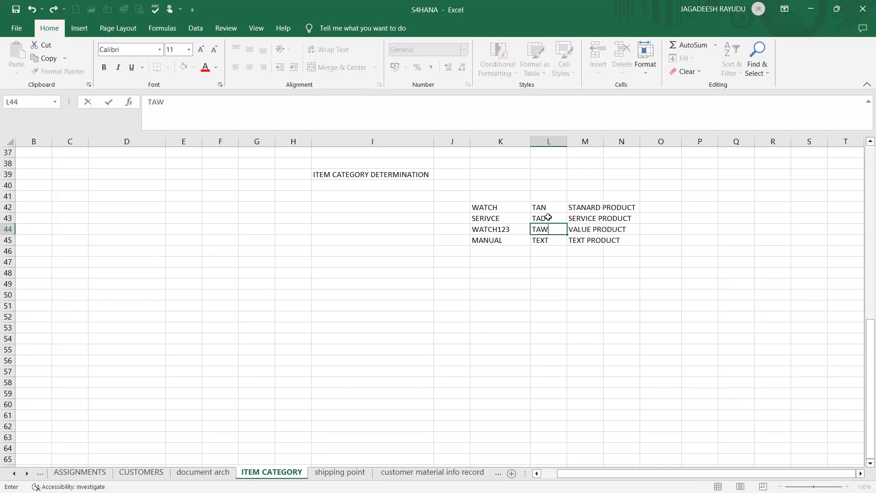
pyautogui.press('Return')
pyautogui.write('TATX')
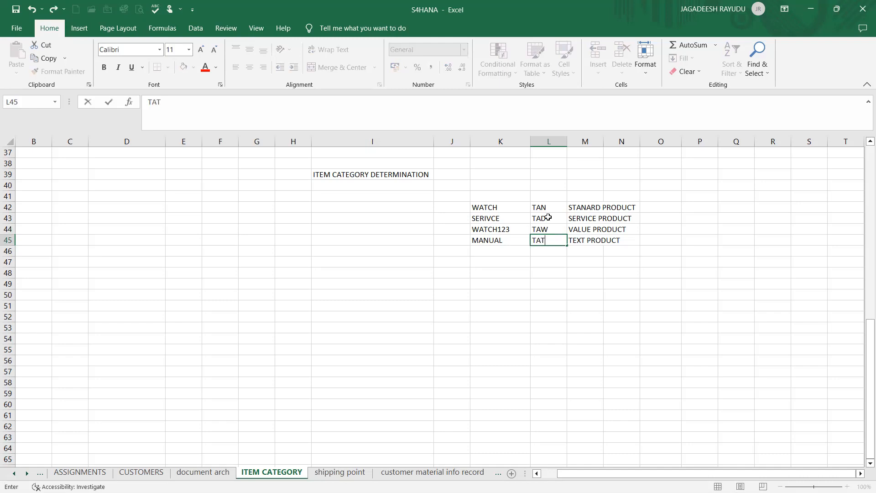
# Step: Examine the product names in column K and their item category codes in column L, rows 42 to 45
pyautogui.press('Up')
pyautogui.press('Up')
pyautogui.press('Up')
pyautogui.press('Up')
pyautogui.press('Down')
pyautogui.press('Down')
pyautogui.press('Down')
pyautogui.press('Down')
pyautogui.press('Left')
pyautogui.press('Right')
pyautogui.press('Left')
pyautogui.press('Up')
pyautogui.press('Up')
pyautogui.press('Up')
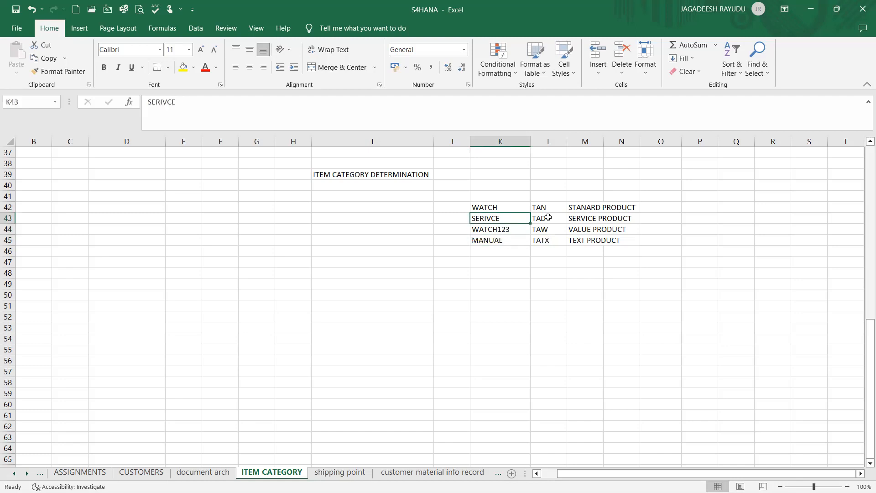
pyautogui.press('Down')
pyautogui.press('Down')
pyautogui.press('Down')
pyautogui.press('Down')
pyautogui.press('Down')
pyautogui.press('Down')
pyautogui.press('Up')
pyautogui.press('Right')
pyautogui.press('Up')
pyautogui.press('Up')
pyautogui.press('Up')
pyautogui.press('Up')
pyautogui.press('Up')
pyautogui.press('Down')
pyautogui.press('Down')
pyautogui.press('Down')
pyautogui.press('Down')
pyautogui.press('Up')
pyautogui.press('Up')
pyautogui.press('Up')
pyautogui.press('Up')
pyautogui.press('Down')
pyautogui.press('Down')
pyautogui.press('Down')
pyautogui.press('Down')
pyautogui.press('Down')
# Step: Enter the custom item category code MTAN in cell O42 of the WATCH row
pyautogui.press('Up')
pyautogui.press('Up')
pyautogui.press('Up')
pyautogui.press('Up')
pyautogui.press('Right')
pyautogui.press('Right')
pyautogui.press('Right')
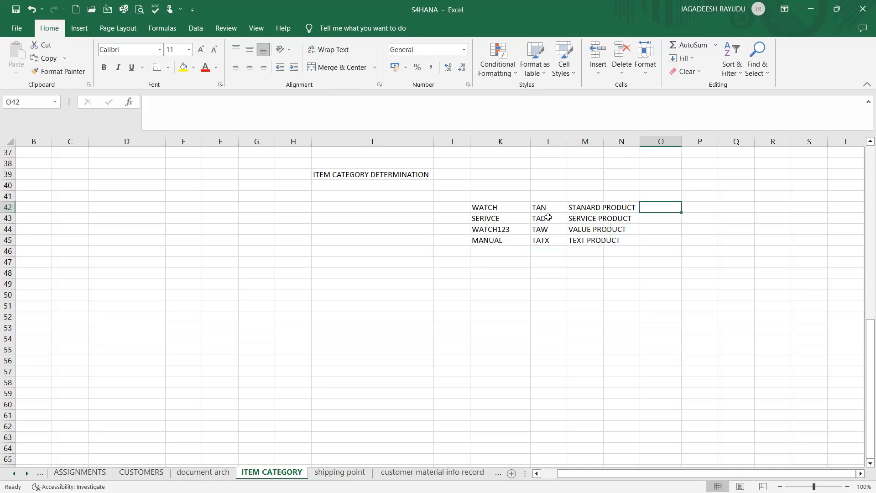
pyautogui.write('MATAN')
pyautogui.press('BackSpace')
pyautogui.press('BackSpace')
pyautogui.press('BackSpace')
pyautogui.press('BackSpace')
pyautogui.write('TAN')
pyautogui.press('Return')
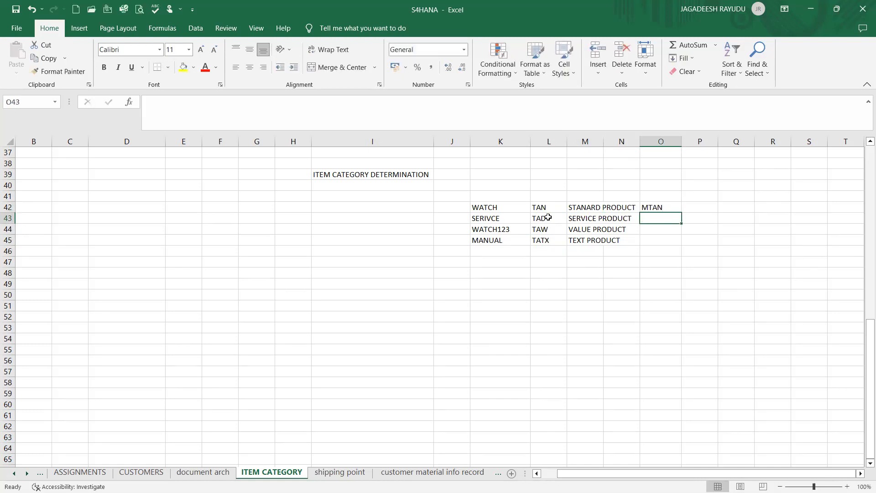
# Step: Enter 1111 in cell P42 and ZPAN in cell Q42 beside the MTAN code
pyautogui.press('Up')
pyautogui.press('Right')
pyautogui.write('1111')
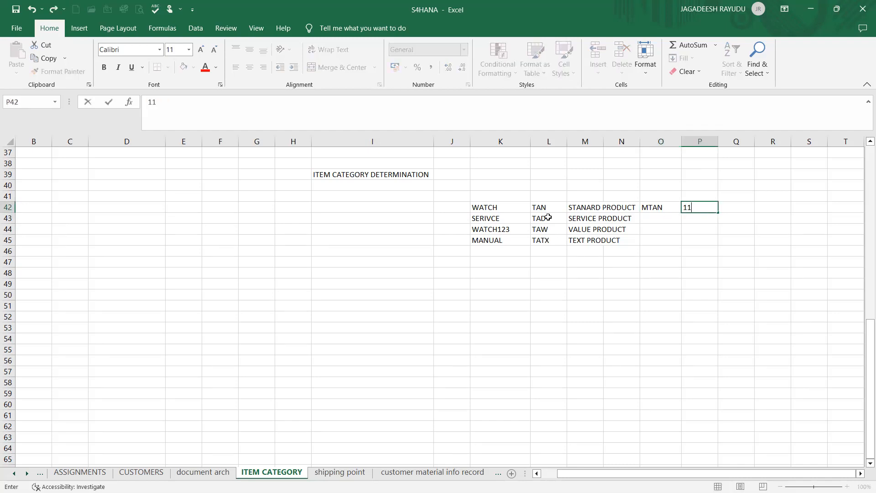
pyautogui.press('Return')
pyautogui.press('Right')
pyautogui.press('Right')
pyautogui.press('Up')
pyautogui.press('Up')
pyautogui.press('Left')
pyautogui.press('Down')
pyautogui.press('Down')
pyautogui.press('Up')
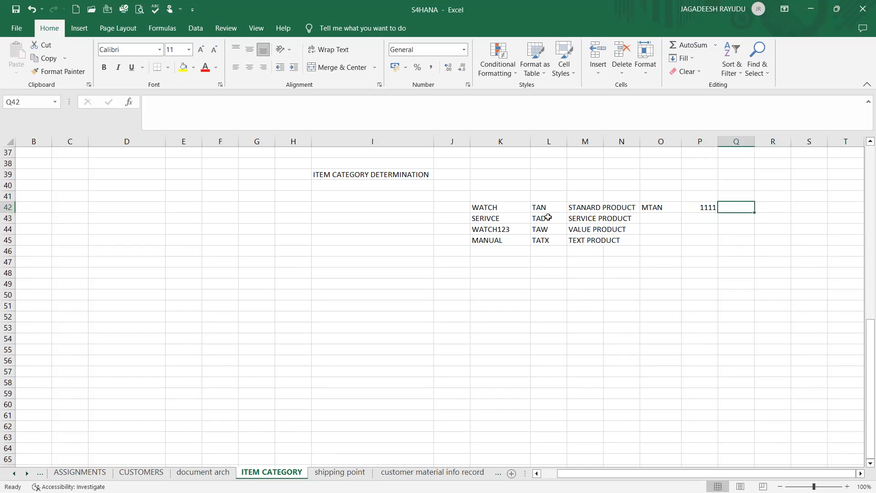
pyautogui.write('ZPAN')
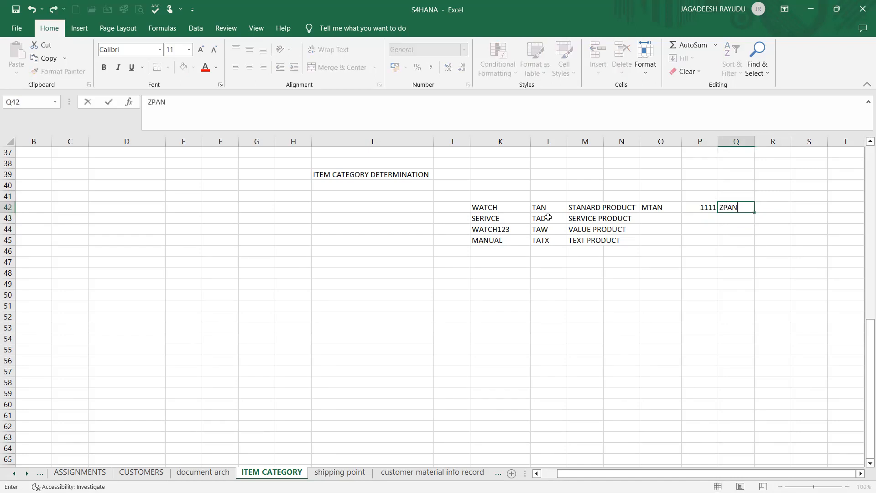
# Step: Review the custom codes in cells O42 to Q42
pyautogui.press('Left')
pyautogui.press('Left')
pyautogui.press('Left')
pyautogui.press('Right')
pyautogui.press('Right')
pyautogui.press('Left')
pyautogui.press('Left')
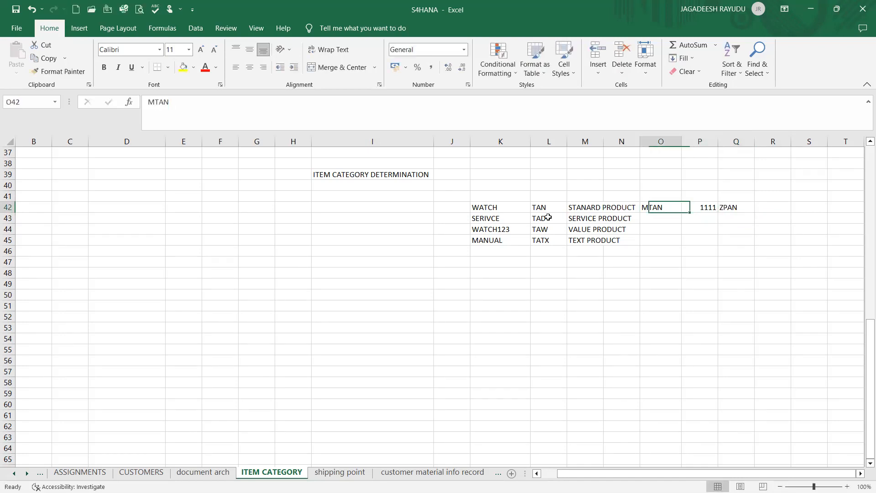
# Step: Review the product descriptions in column M, rows 42 to 45
pyautogui.press('Left')
pyautogui.press('Left')
pyautogui.press('Right')
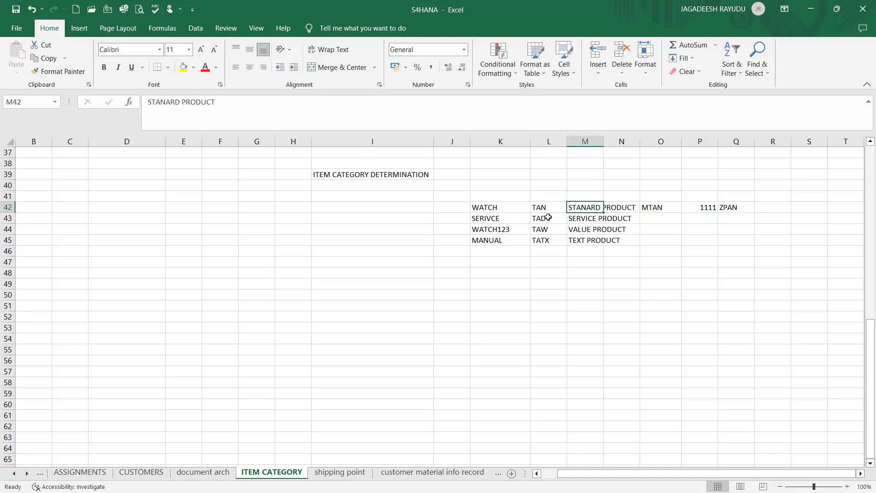
pyautogui.press('Down')
pyautogui.press('Down')
pyautogui.press('Down')
pyautogui.press('Up')
pyautogui.press('Up')
pyautogui.press('Up')
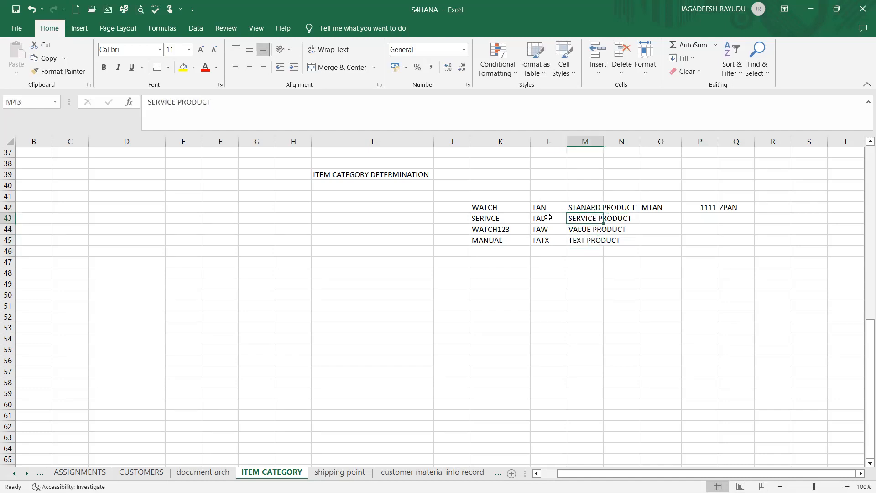
# Step: Compare the item category codes in column L with the descriptions in column M, row by row from 42 to 45
pyautogui.press('Left')
pyautogui.press('Down')
pyautogui.press('Right')
pyautogui.press('Left')
pyautogui.press('Down')
pyautogui.press('Right')
pyautogui.press('Left')
pyautogui.press('Down')
pyautogui.press('Right')
pyautogui.press('Left')
pyautogui.press('Up')
pyautogui.press('Up')
pyautogui.press('Up')
pyautogui.press('Up')
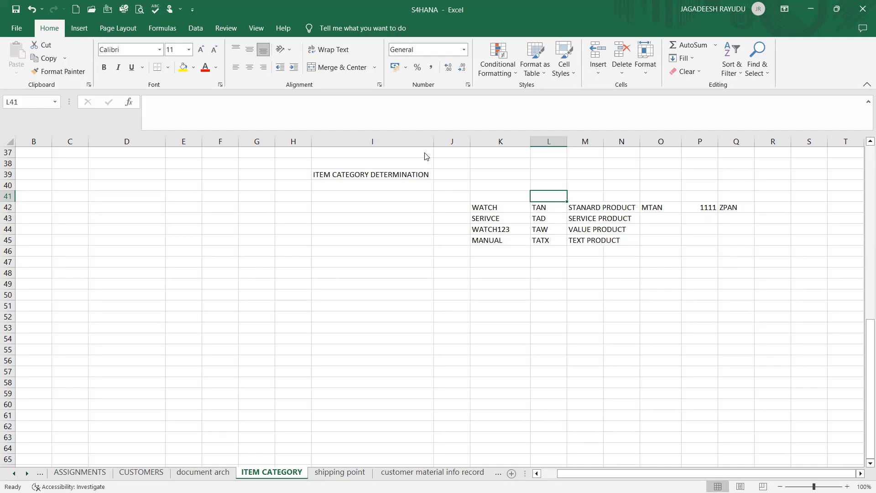
# Step: Switch to SAP, leave the item category maintenance view and open Assign Item Categories under Sales Document Item
pyautogui.hotkey('alt', 'Tab')
pyautogui.click(66, 63)
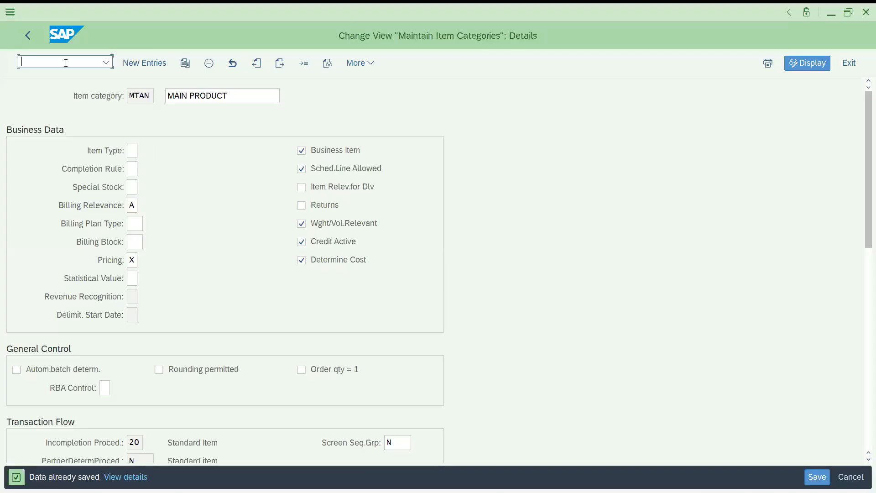
pyautogui.click(28, 37)
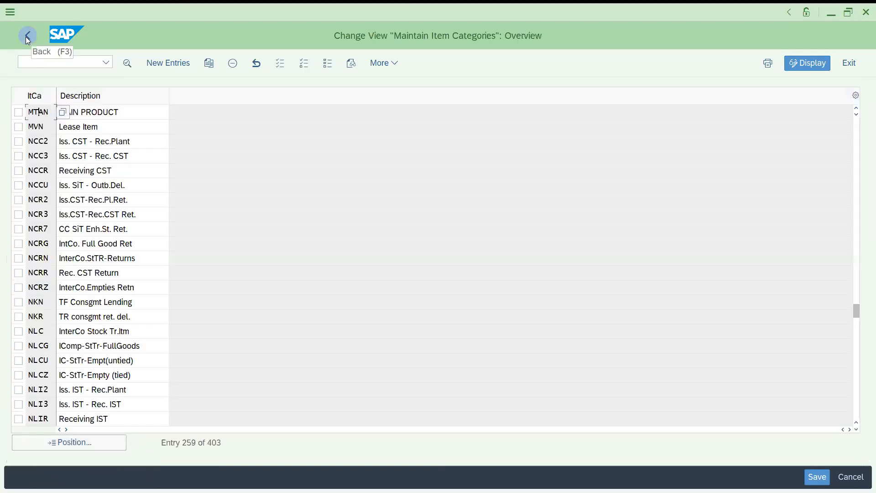
pyautogui.click(27, 36)
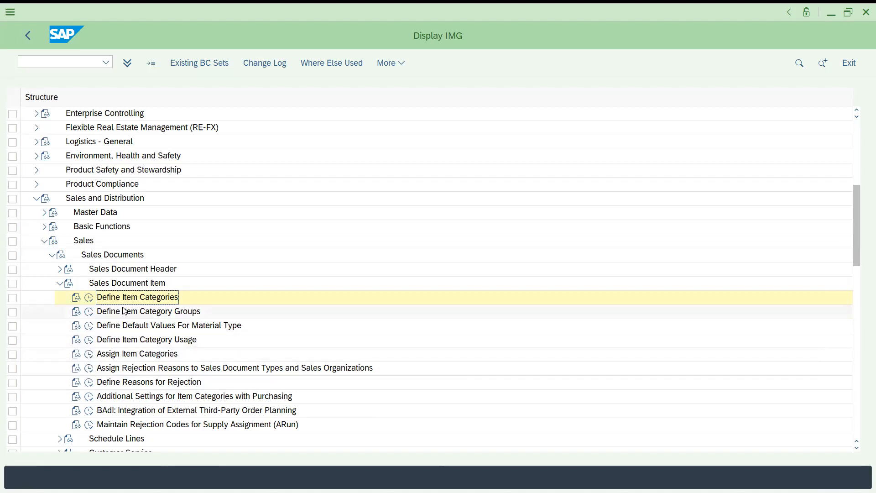
pyautogui.click(91, 355)
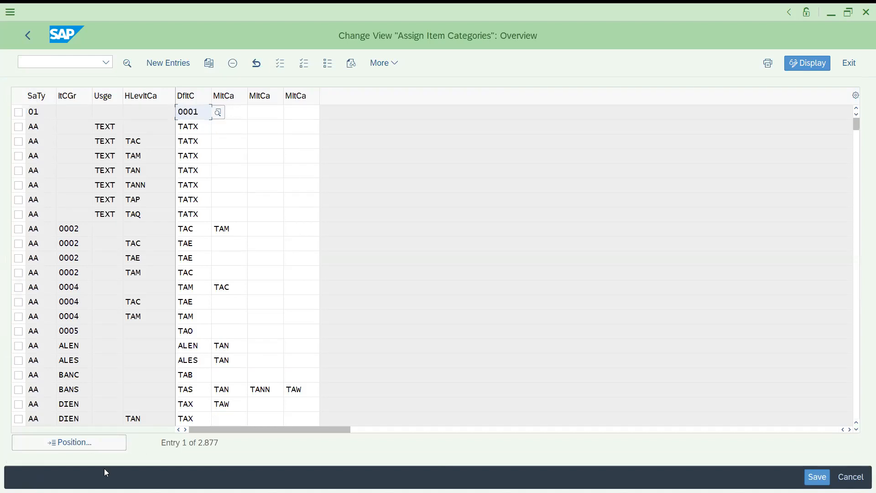
# Step: Position the item category assignment list at sales document type DOR and go to its NORM entry
pyautogui.click(104, 445)
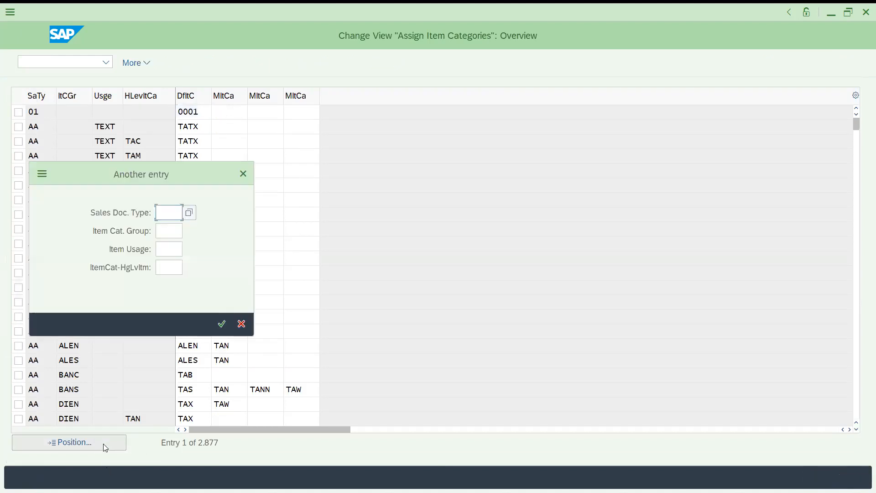
pyautogui.write('DOR')
pyautogui.press('Return')
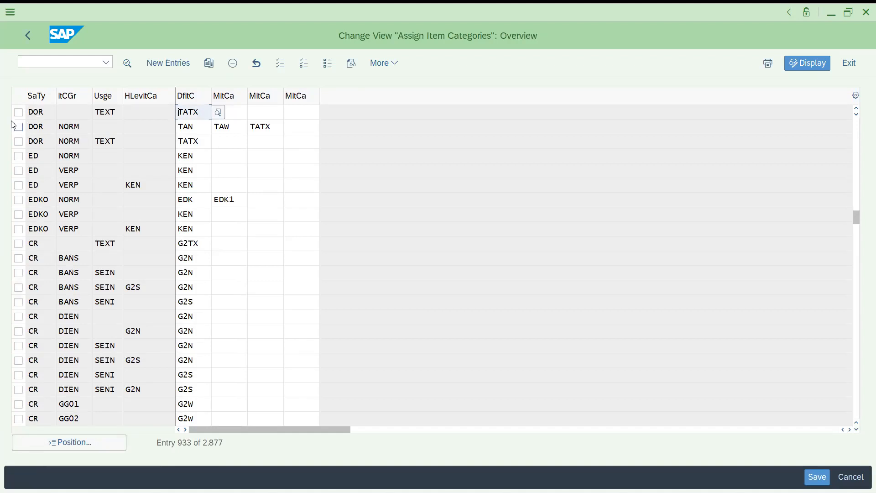
pyautogui.click(21, 130)
pyautogui.click(21, 130)
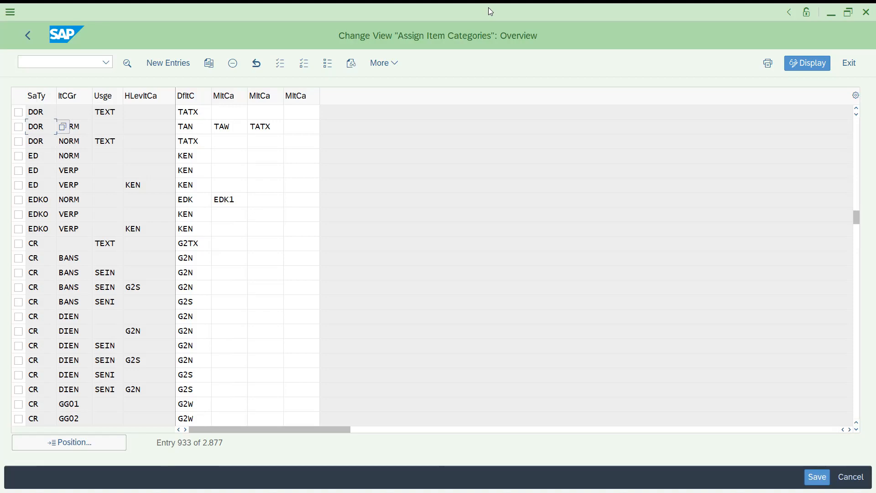
# Step: Switch to Excel and enter WHERE, DOC TYPE and DOR in cells H49, H50 and H51
pyautogui.hotkey('alt', 'Tab')
pyautogui.click(286, 280)
pyautogui.write('WHERE')
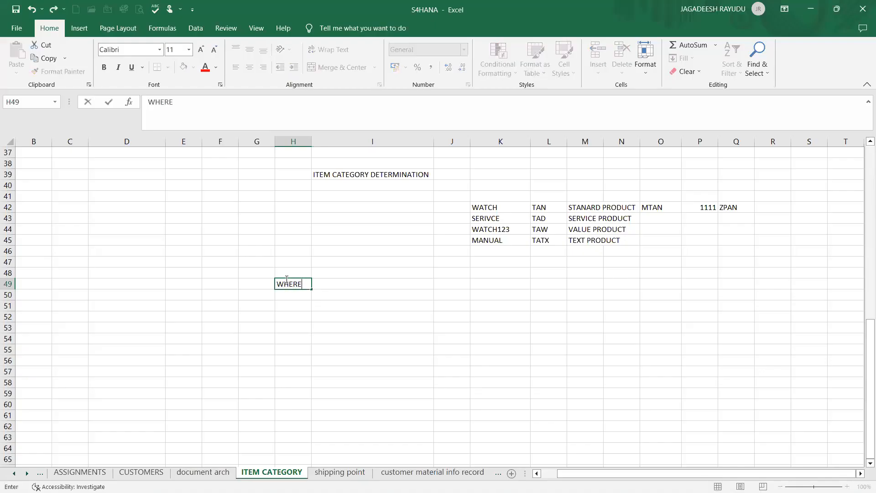
pyautogui.press('Return')
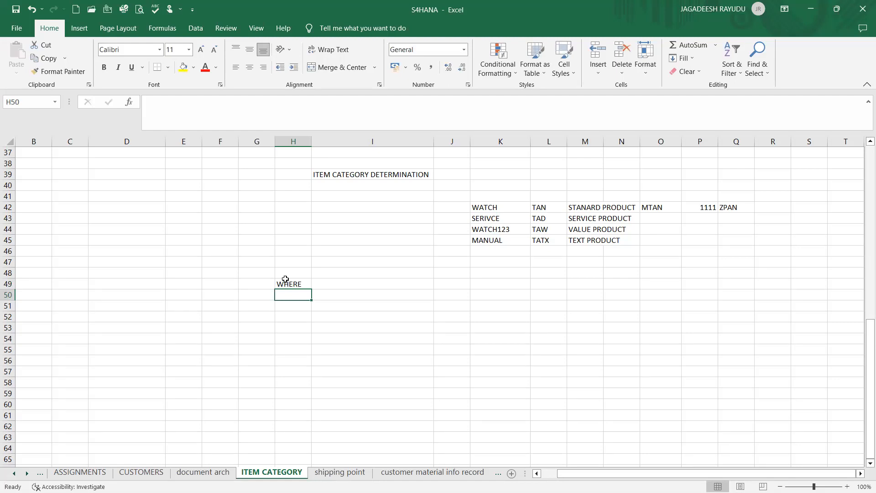
pyautogui.write('DOC TYPE')
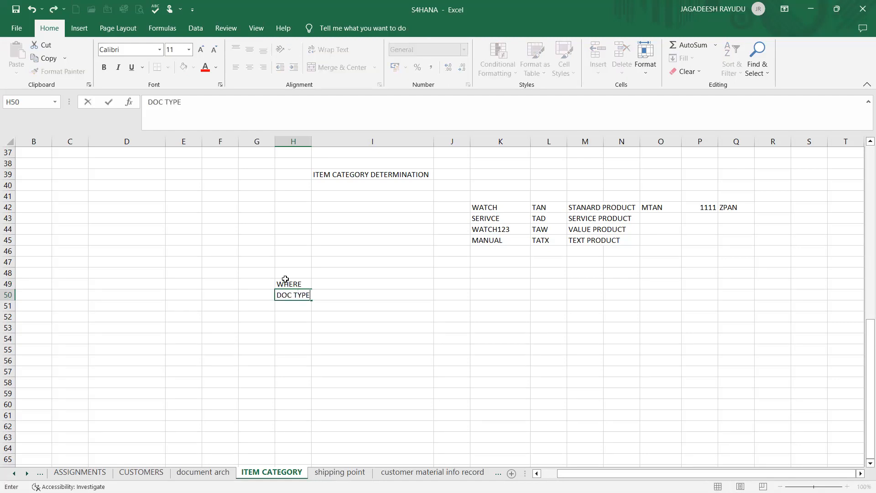
pyautogui.click(361, 284)
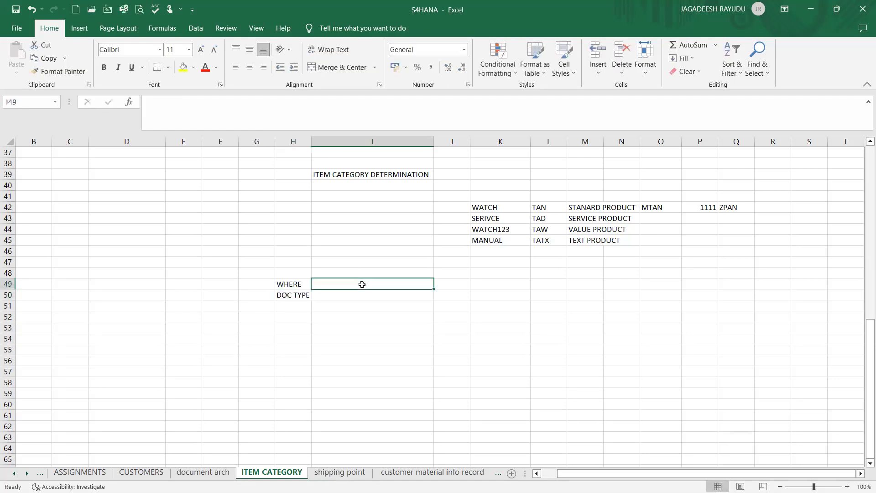
pyautogui.click(295, 307)
pyautogui.write('DOR')
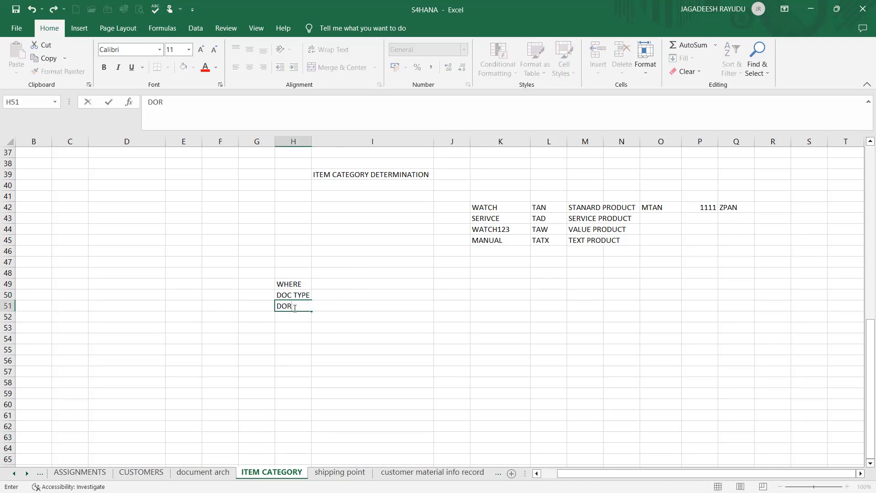
pyautogui.press('Tab')
pyautogui.press('Up')
pyautogui.press('Up')
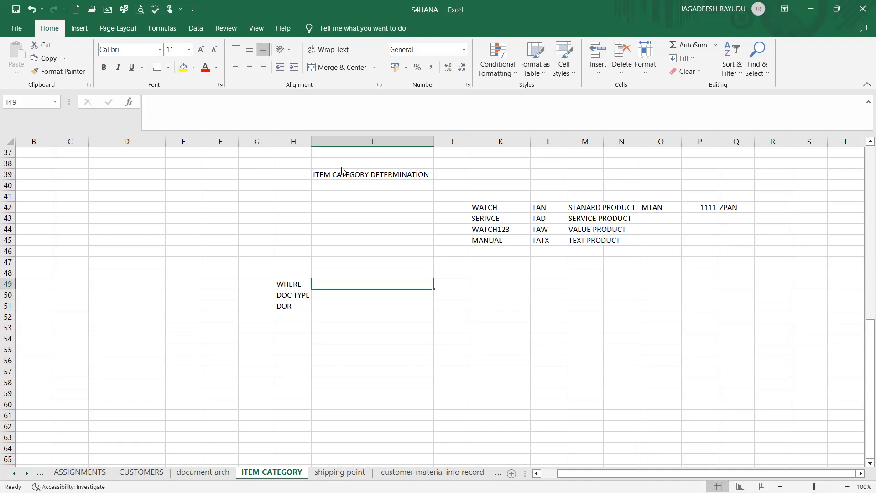
# Step: Check the DOR assignments in SAP, then enter PIPELINE in cell D46 and MATERIAL TYPE in cell E46 in Excel
pyautogui.hotkey('alt', 'Tab')
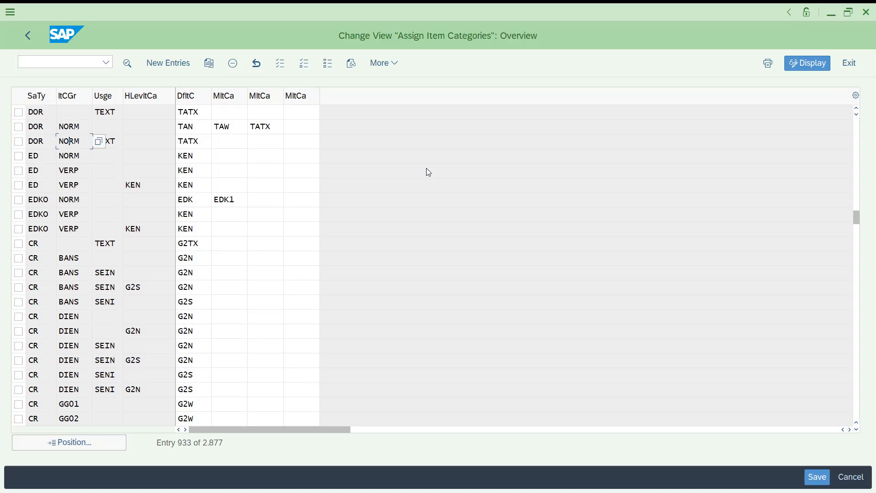
pyautogui.hotkey('alt', 'Tab')
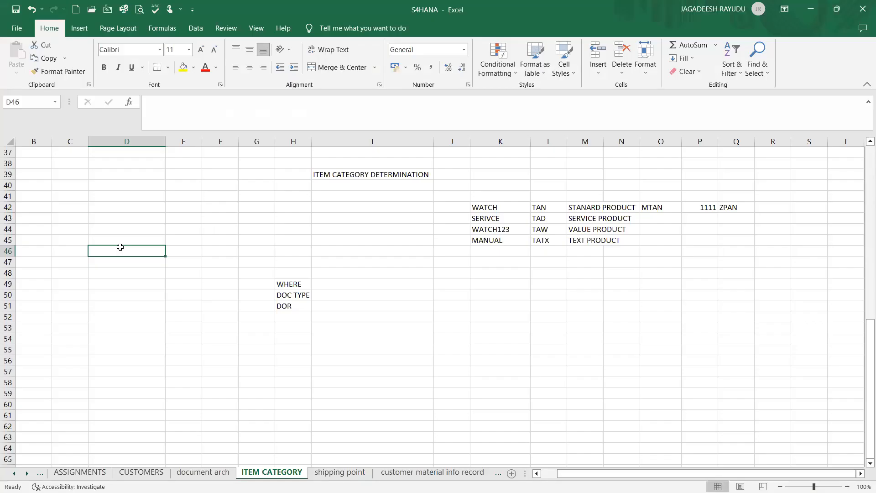
pyautogui.write('P')
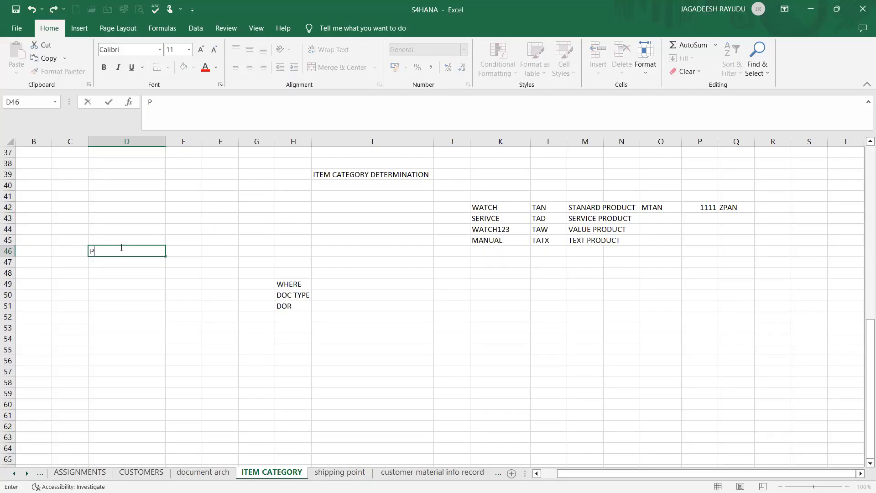
pyautogui.write('IPELINE')
pyautogui.press('Tab')
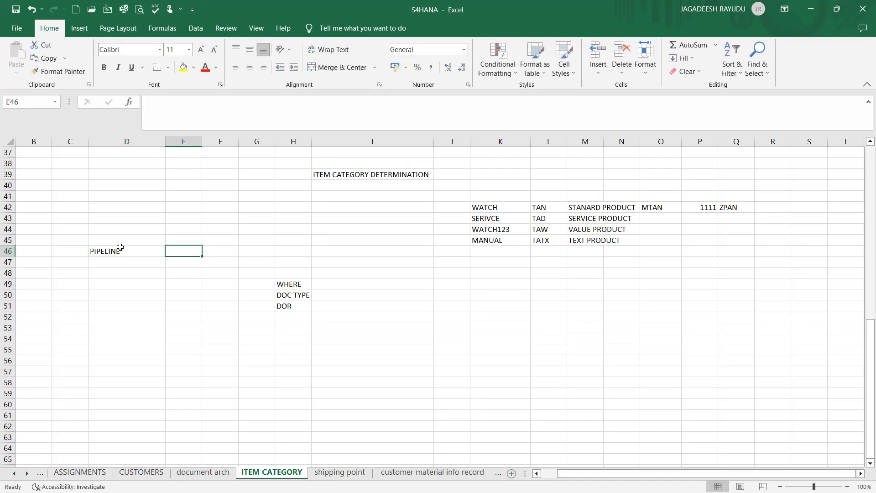
pyautogui.write('MATER')
pyautogui.press('BackSpace')
pyautogui.press('BackSpace')
pyautogui.write('ERIAL')
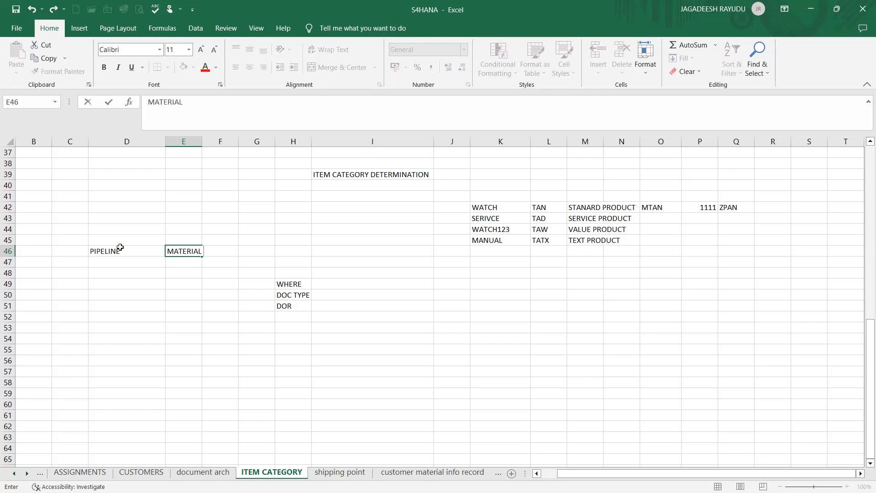
pyautogui.write(' TYEP')
pyautogui.press('BackSpace')
pyautogui.press('BackSpace')
pyautogui.write('PE')
# Step: Enter SERVICE in cell D47 and MATERIAL TYPE in cell E47
pyautogui.click(109, 263)
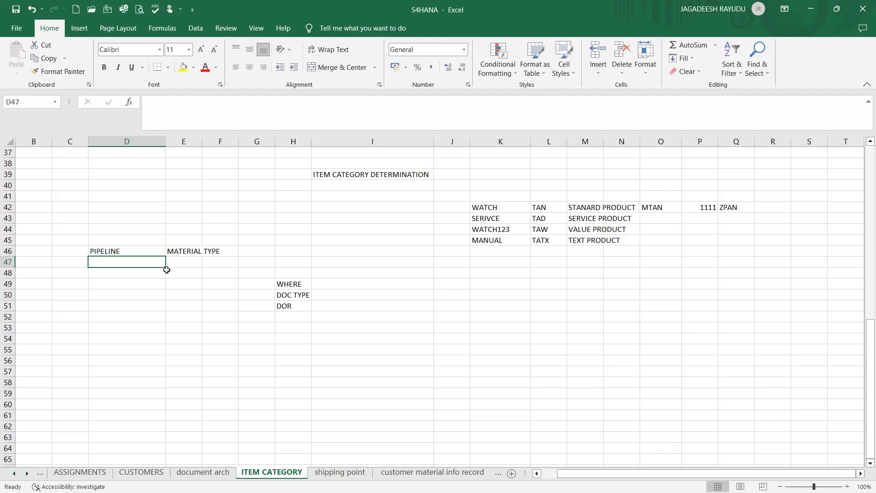
pyautogui.write('SEREIVE')
pyautogui.press('BackSpace')
pyautogui.press('BackSpace')
pyautogui.press('BackSpace')
pyautogui.press('BackSpace')
pyautogui.write('VICE')
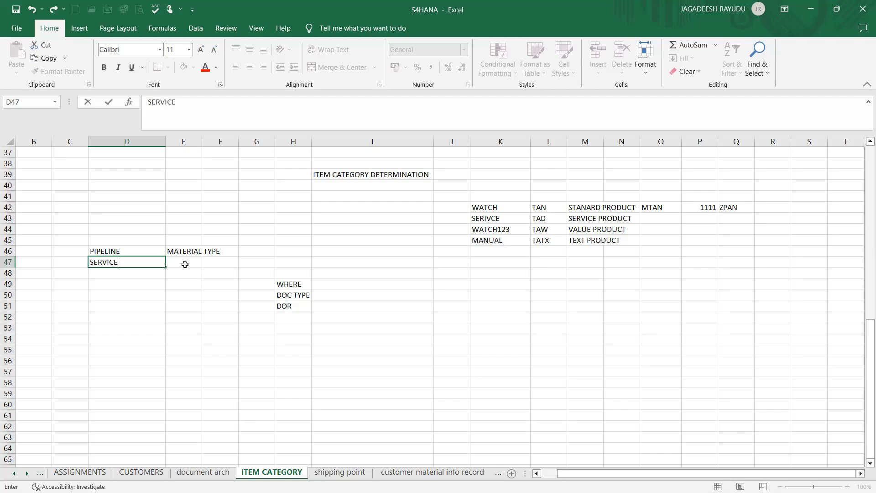
pyautogui.click(185, 263)
pyautogui.write('M')
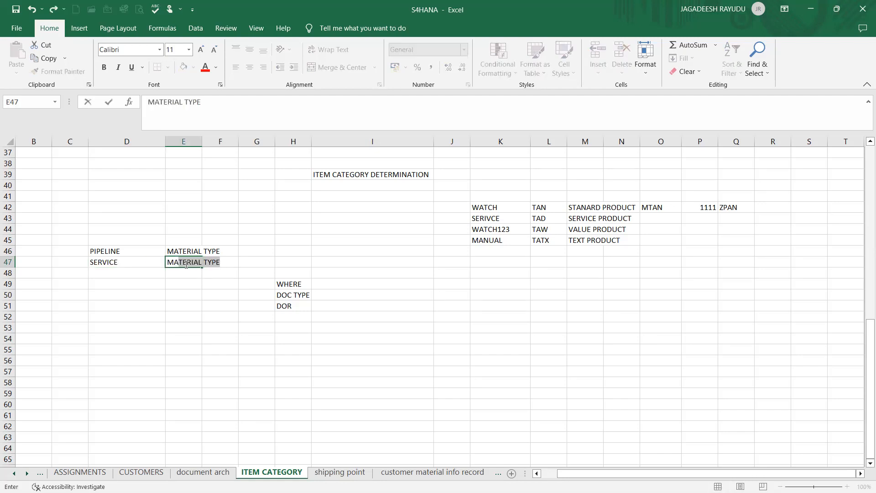
# Step: Enter TRADING GOODS in cell D48 and MATERIAL TYPE in cell E48
pyautogui.click(114, 272)
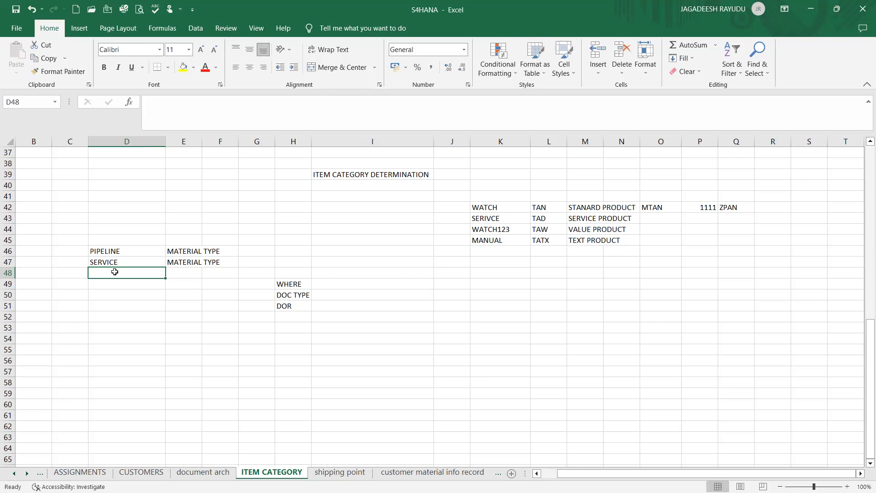
pyautogui.write('TRADING')
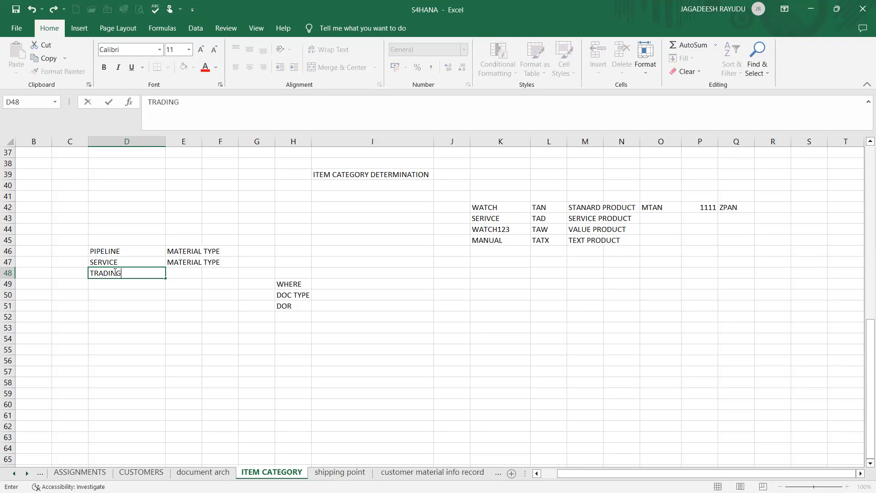
pyautogui.write(' GOODS')
pyautogui.click(178, 272)
pyautogui.write('MATERIAL TYPE')
pyautogui.press('Left')
pyautogui.press('Left')
pyautogui.press('Left')
pyautogui.press('Right')
pyautogui.press('Right')
# Step: Enter RAW MATERIAL in cell D49 and MATERIAL TYPE in cell E49
pyautogui.press('Down')
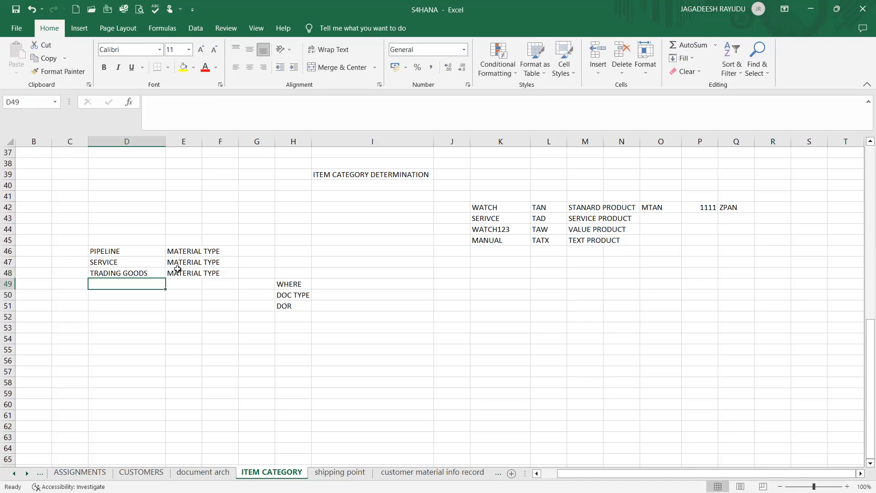
pyautogui.write('RAW M')
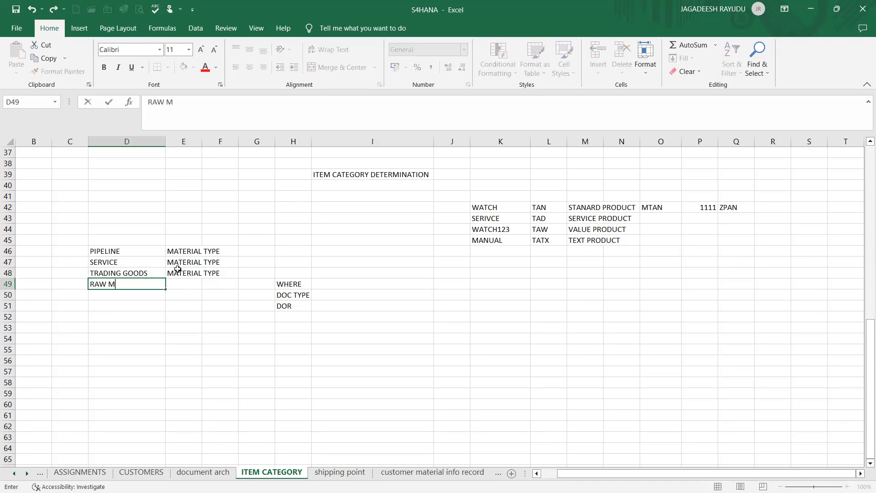
pyautogui.write('ATERIAL')
pyautogui.press('Tab')
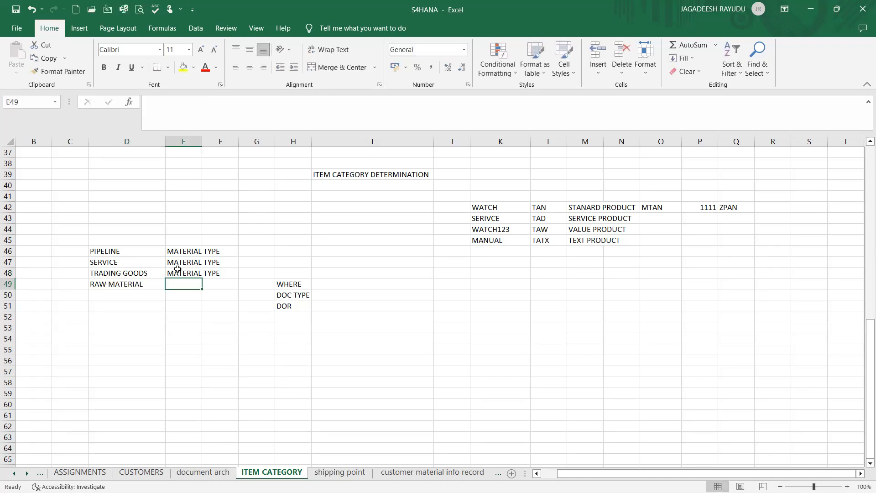
pyautogui.write('MATERIAL TYPE')
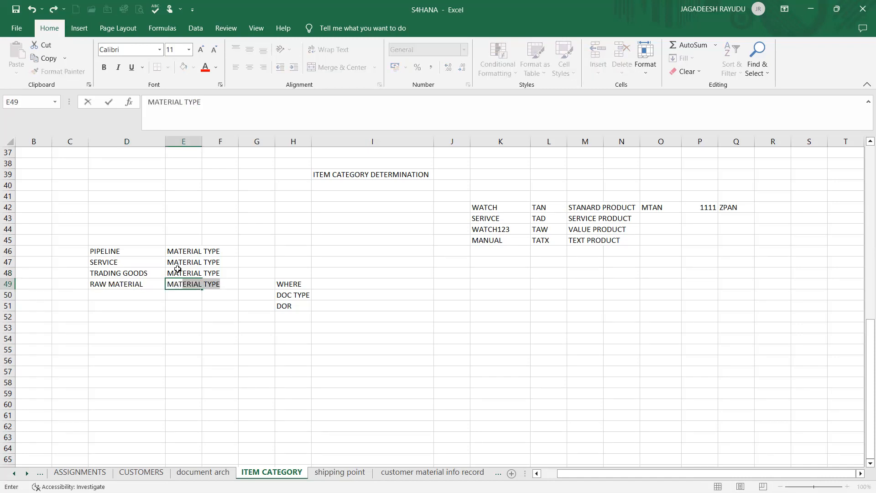
# Step: Enter FINISHED GOODS in cell D50 and MATERIAL TYPE in cell E50
pyautogui.press('Down')
pyautogui.press('Left')
pyautogui.write('F')
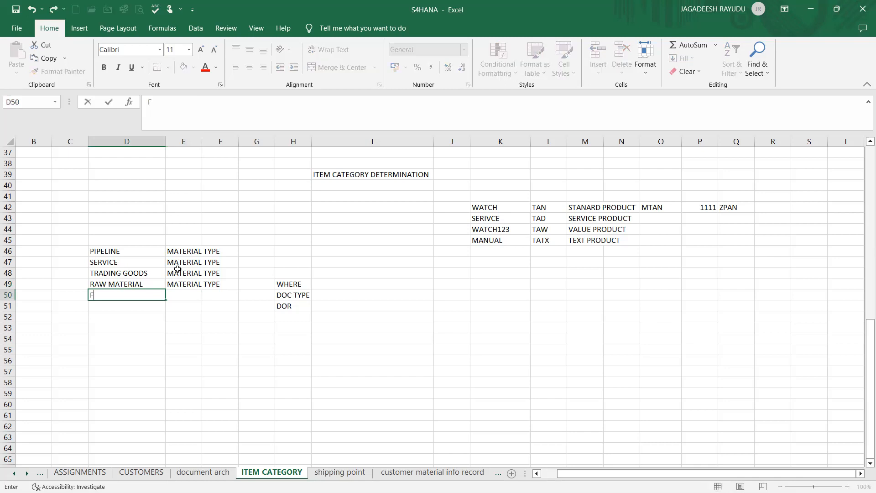
pyautogui.write('INISHED GOODS')
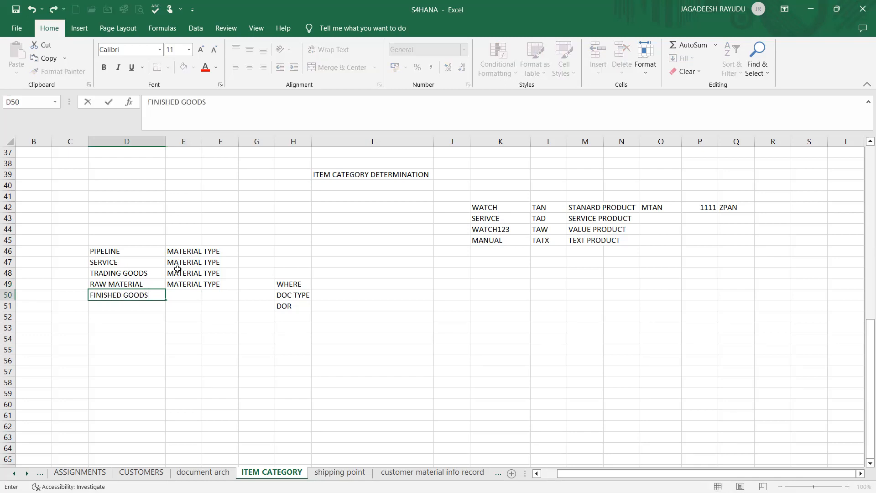
pyautogui.press('Tab')
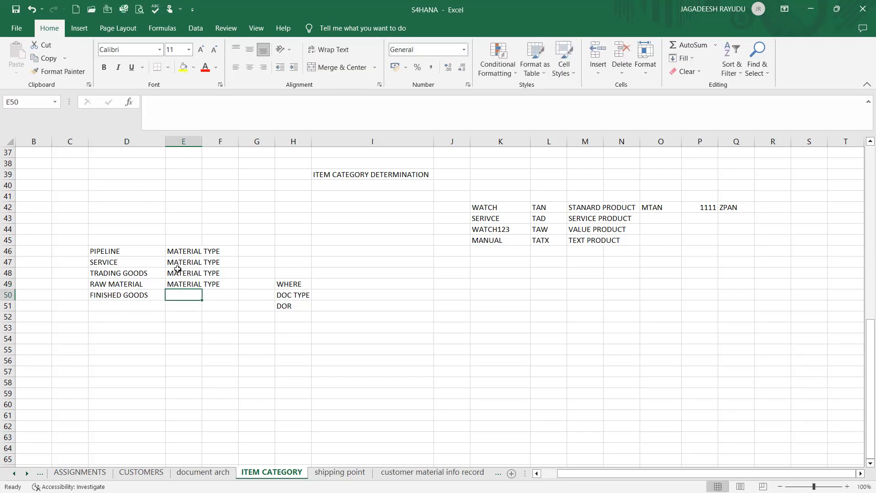
pyautogui.write('MATERIAL TYPE')
pyautogui.press('Return')
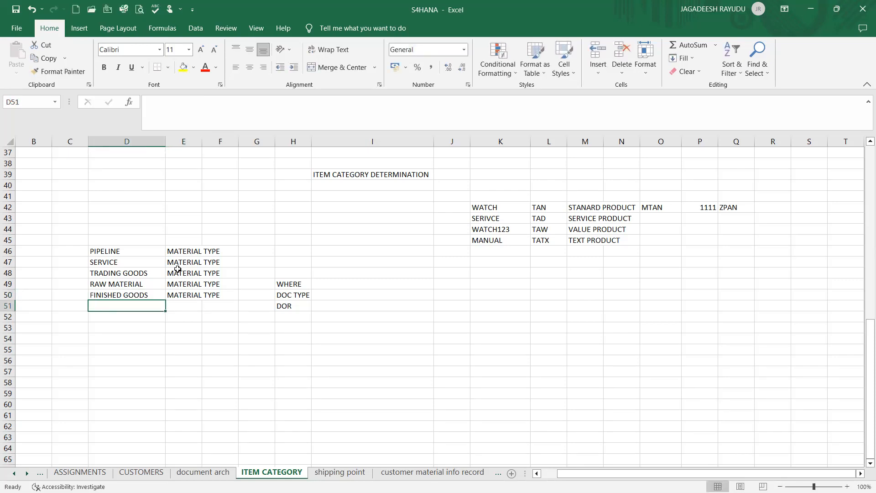
# Step: Enter PACKING in cell D51 and MATERIAL TYPE in cell E51
pyautogui.write('PACKING')
pyautogui.press('Tab')
pyautogui.write('M')
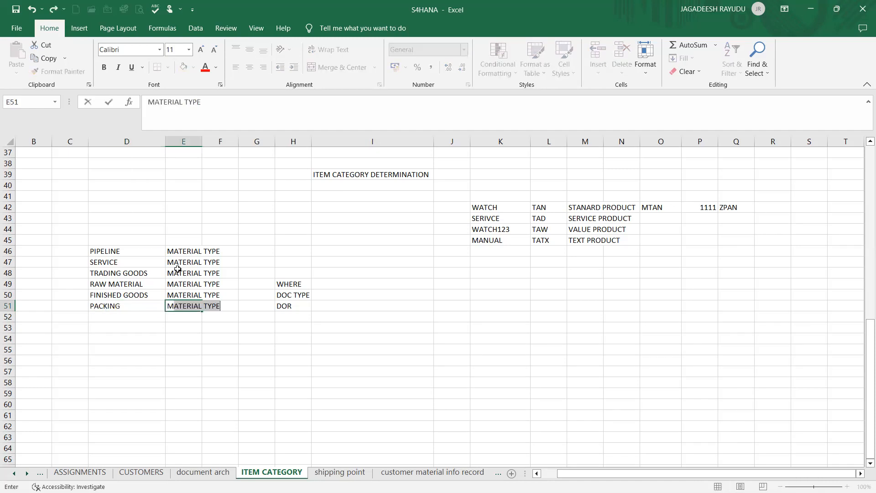
pyautogui.press('Return')
pyautogui.press('Left')
pyautogui.press('Left')
pyautogui.press('Up')
pyautogui.press('Up')
pyautogui.press('Up')
pyautogui.press('Right')
pyautogui.press('Right')
pyautogui.press('Up')
pyautogui.press('Up')
pyautogui.press('Up')
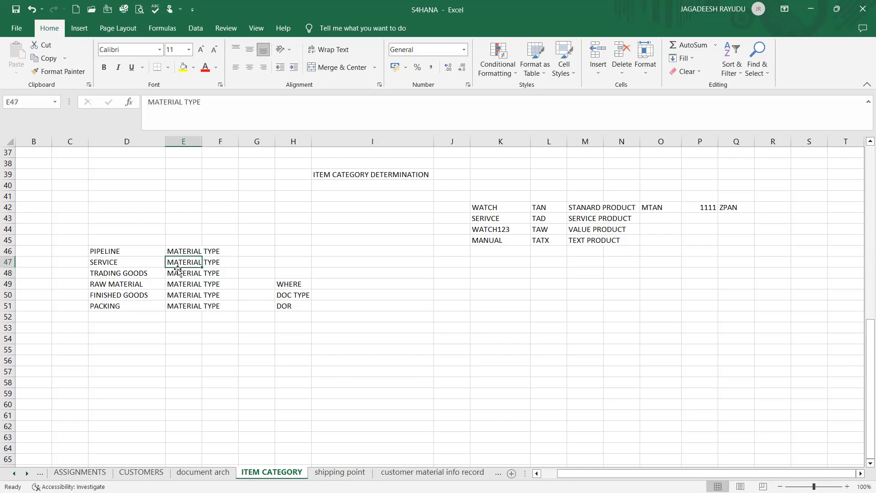
pyautogui.press('Left')
pyautogui.press('Down')
pyautogui.press('Down')
pyautogui.press('Down')
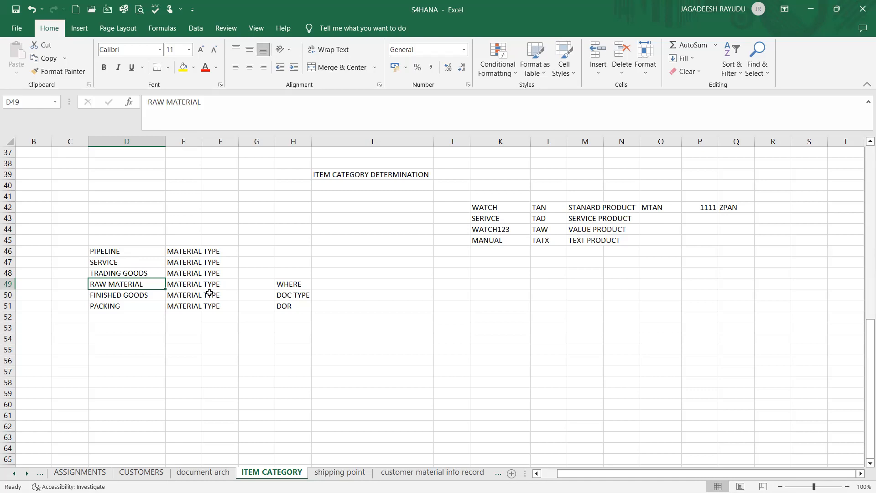
# Step: Switch to SAP and open transaction MM02 in a new session
pyautogui.hotkey('alt', 'Tab')
pyautogui.write('/OMM02')
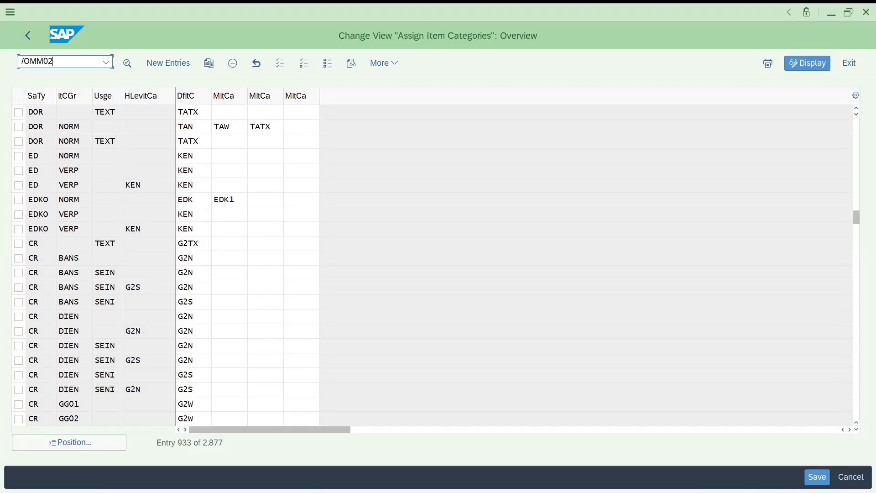
pyautogui.press('Return')
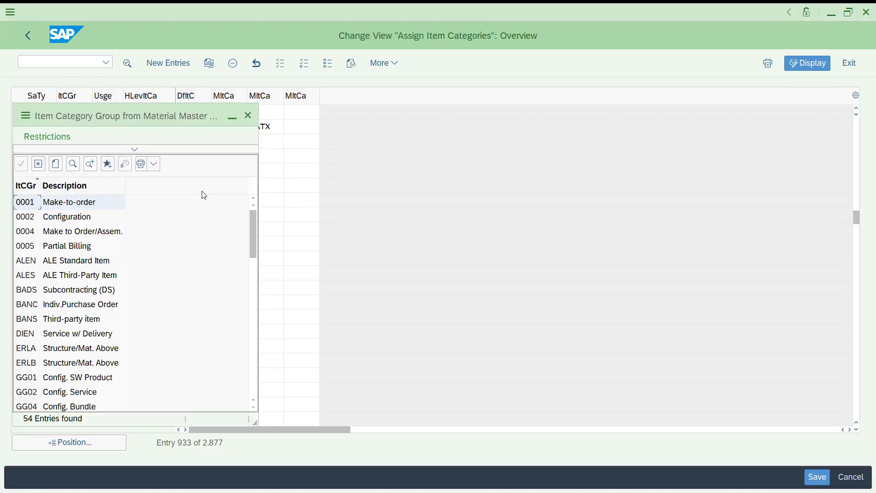
# Step: Examine the list of item category groups from the material master, from Make-to-order through Raw Materials WM-PP, and close it
pyautogui.click(87, 206)
pyautogui.moveTo(251, 256); pyautogui.dragTo(252, 372)
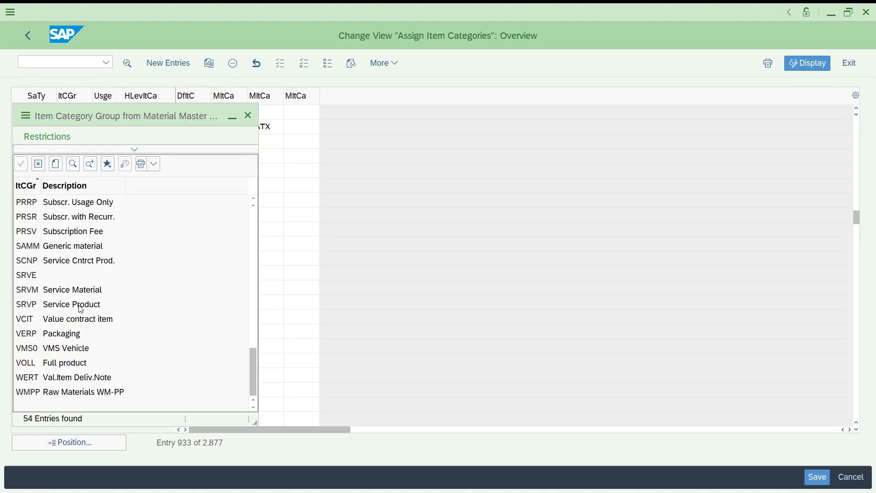
pyautogui.click(254, 221)
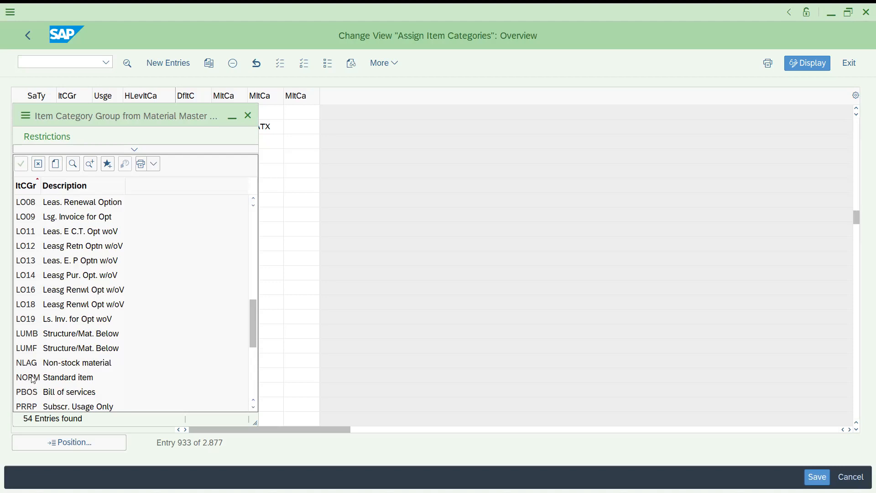
pyautogui.click(251, 383)
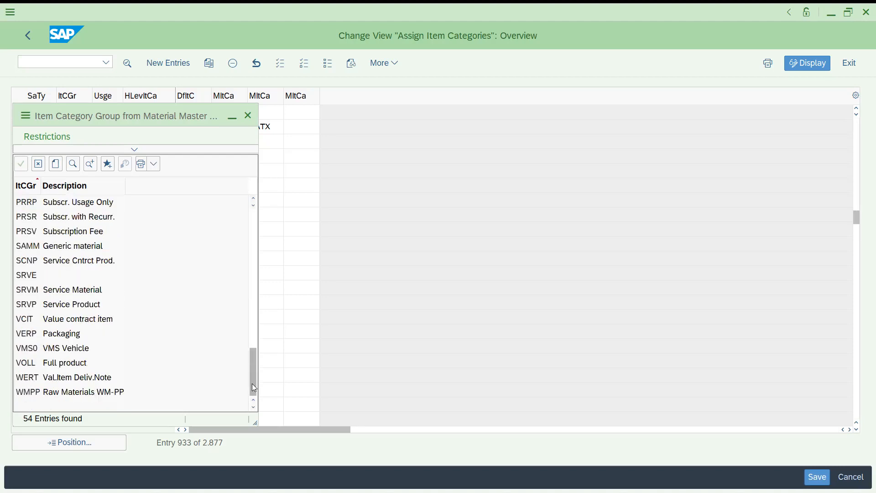
pyautogui.click(253, 228)
pyautogui.click(246, 117)
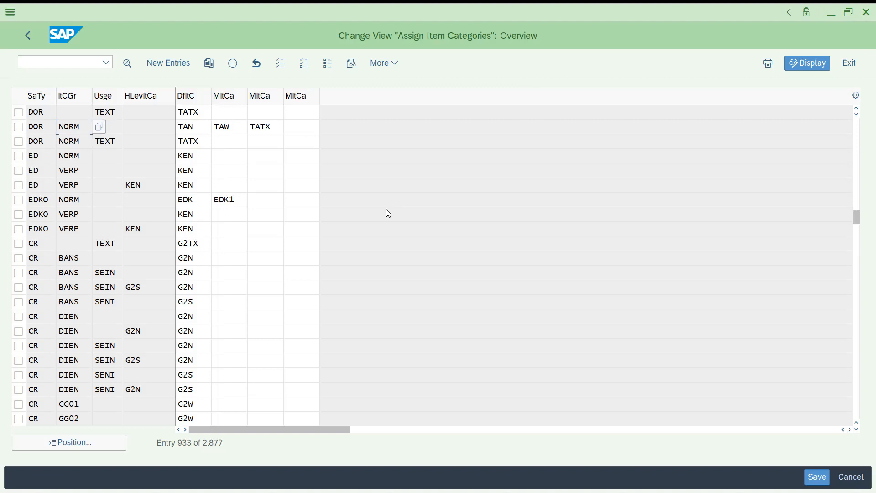
# Step: Switch to Excel and enter FOR WHAT KIND OF in cell I49
pyautogui.hotkey('alt', 'Tab')
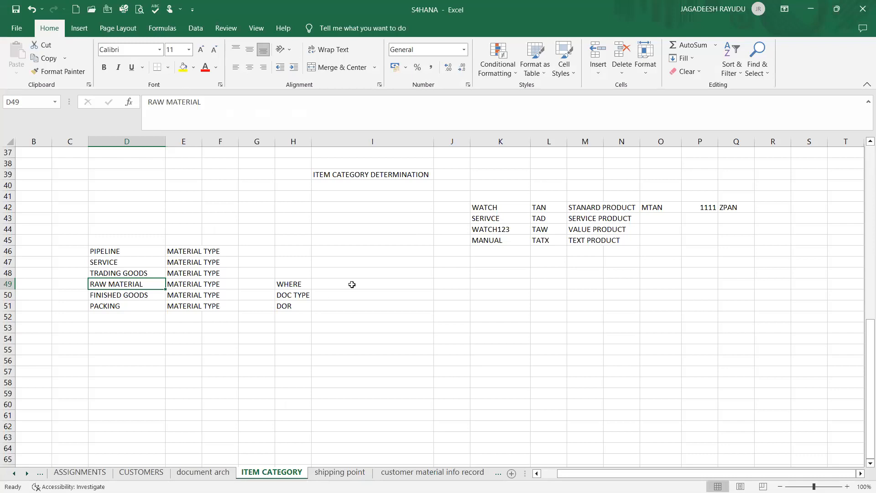
pyautogui.click(348, 284)
pyautogui.write('FRO')
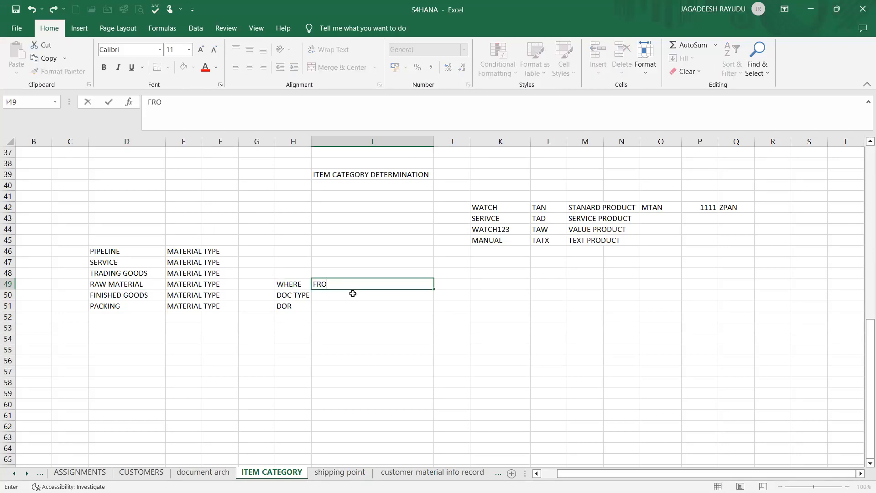
pyautogui.write('M W')
pyautogui.press('BackSpace')
pyautogui.press('BackSpace')
pyautogui.press('BackSpace')
pyautogui.press('BackSpace')
pyautogui.press('BackSpace')
pyautogui.press('BackSpace')
pyautogui.write('FOR WH')
pyautogui.write('AT KIND')
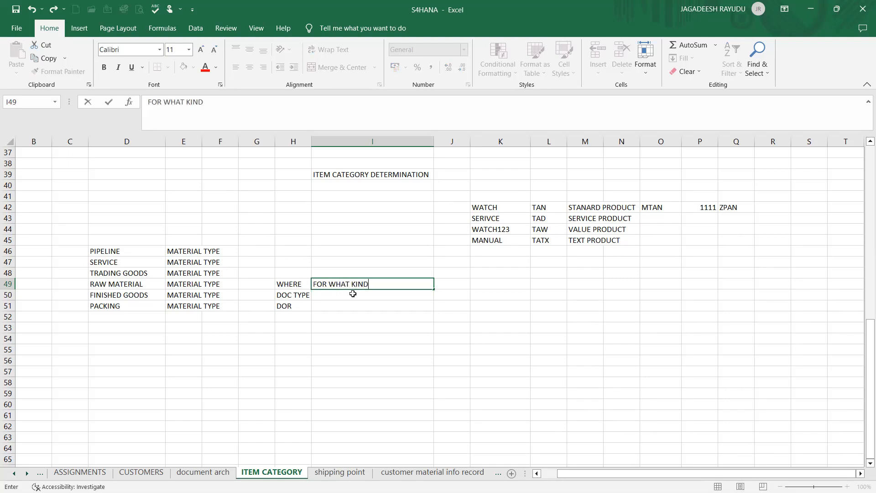
pyautogui.write(' OF')
# Step: Enter MATERIAL MASTER in cell I50 and NORM in cell I51
pyautogui.click(348, 294)
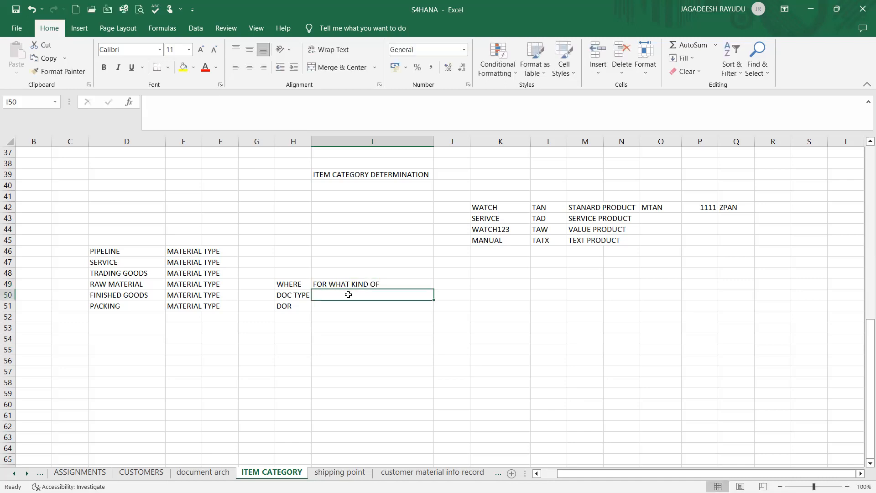
pyautogui.write('M')
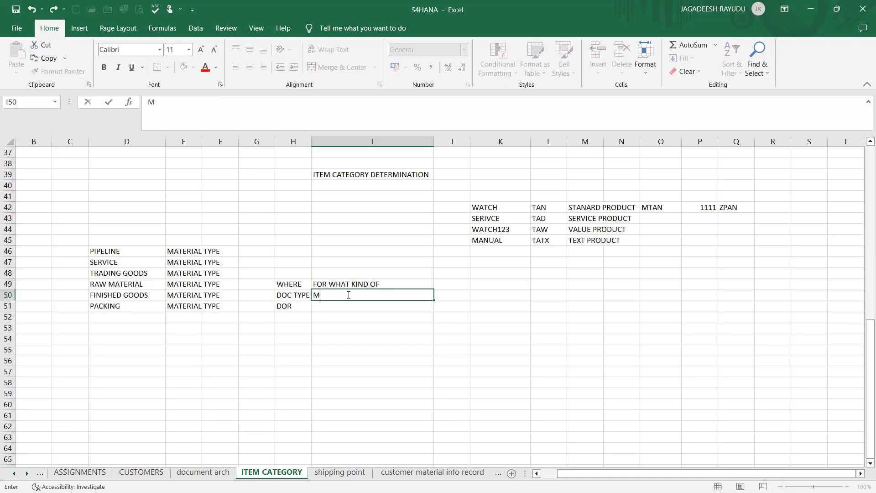
pyautogui.write('ATERIAL MASTER')
pyautogui.press('Return')
pyautogui.write('N')
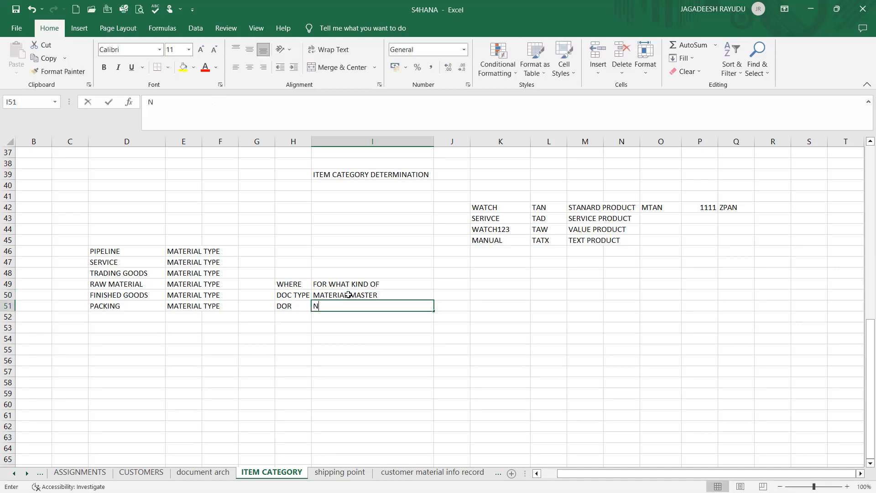
pyautogui.write('ORM')
pyautogui.press('Return')
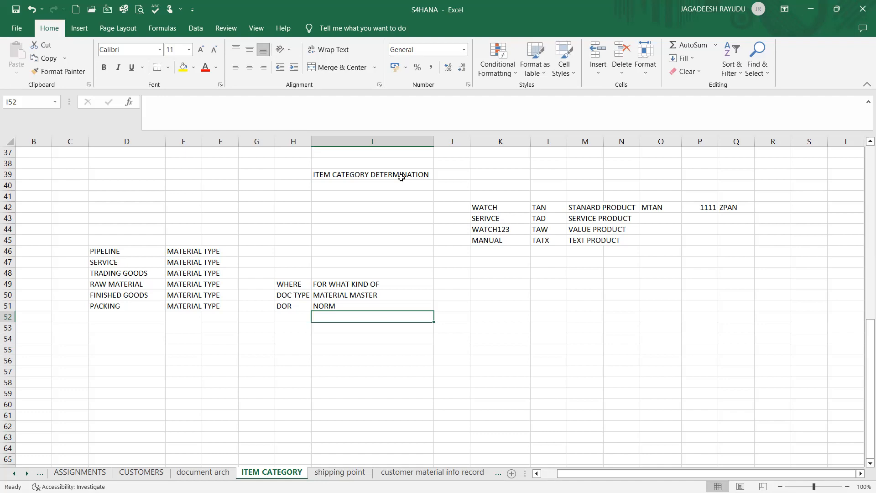
# Step: Switch to SAP and examine the item category group NORM in the DOR assignment and in the sales data of material 113
pyautogui.hotkey('alt', 'Tab')
pyautogui.click(74, 318)
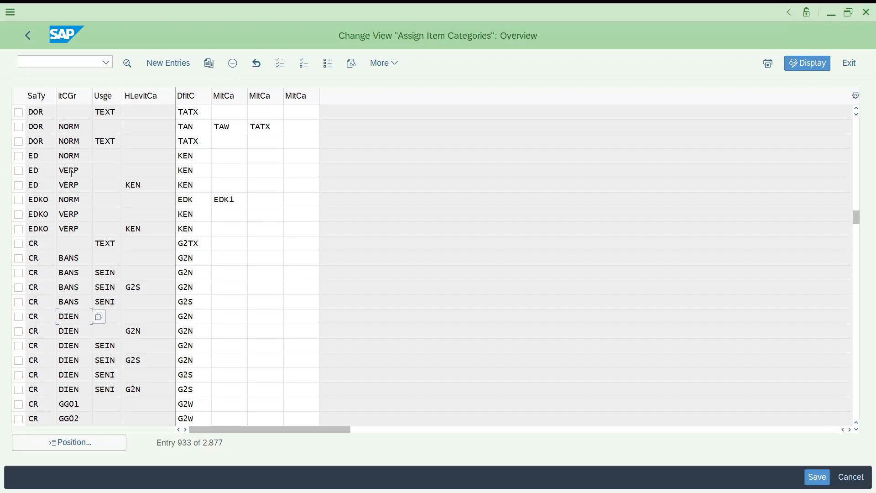
pyautogui.moveTo(79, 171); pyautogui.dragTo(46, 175)
pyautogui.click(83, 129)
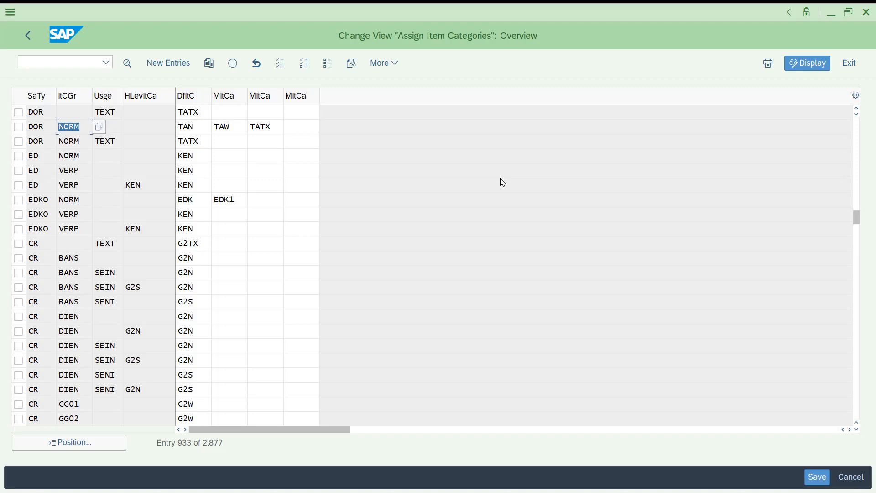
pyautogui.hotkey('alt', 'Tab')
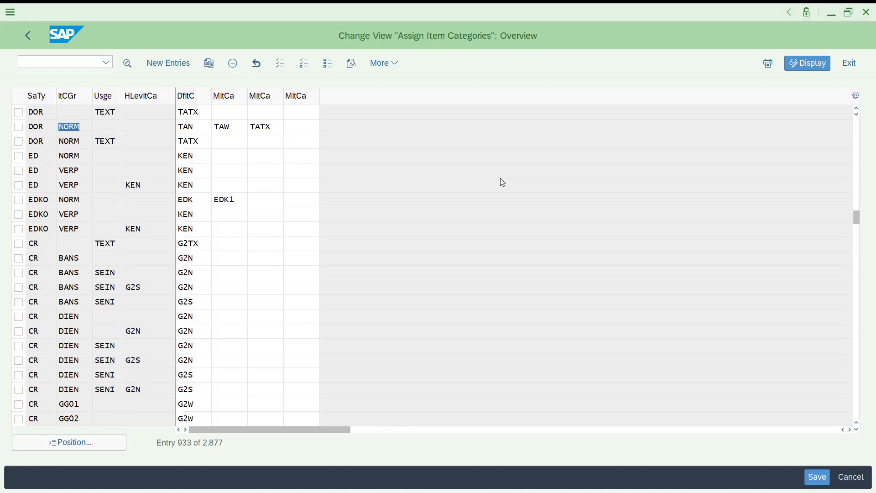
pyautogui.hotkey('alt', 'Tab')
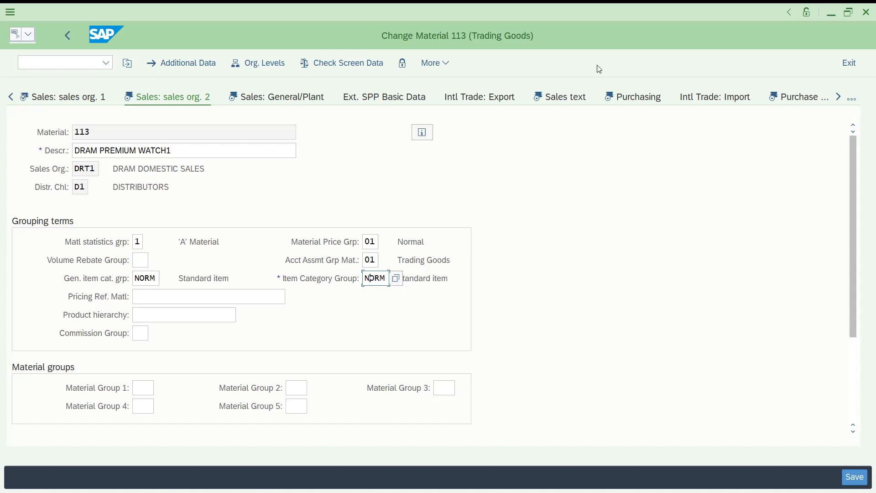
# Step: Switch to Excel and enter NATURE OF MATEIRAL OR SERIVE FOR SALES DOC in cell I48
pyautogui.hotkey('alt', 'Tab')
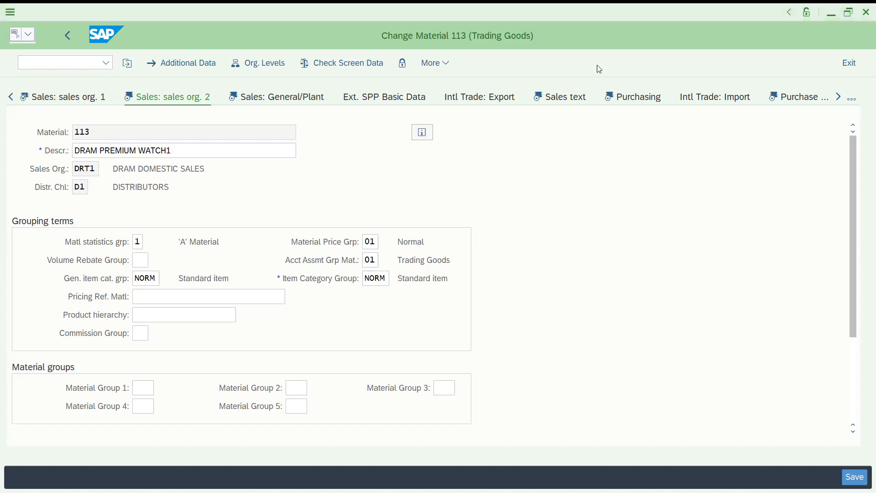
pyautogui.press('Up')
pyautogui.press('Up')
pyautogui.press('Up')
pyautogui.press('Up')
pyautogui.write('NATURE OF ')
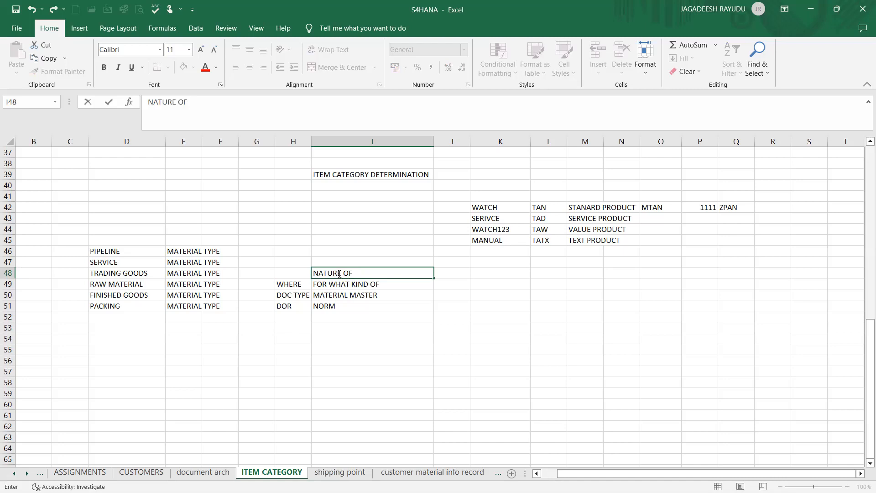
pyautogui.write('MATEIRAL OR SERIVE')
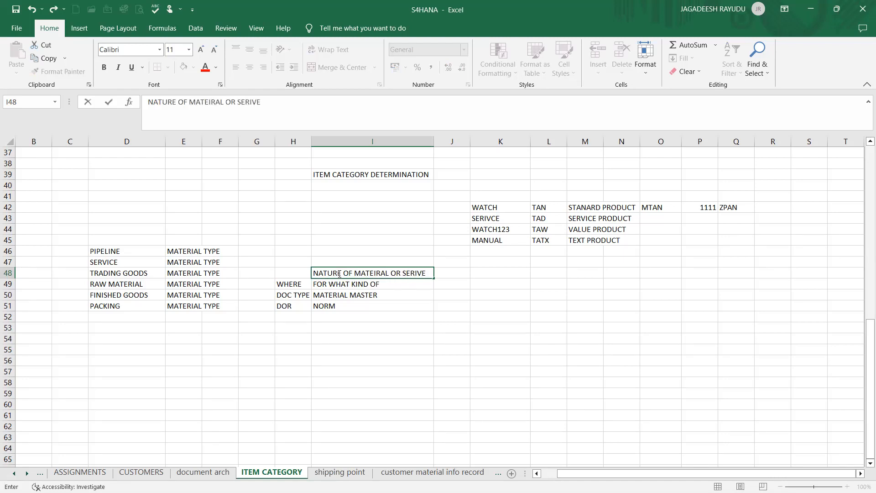
pyautogui.write(' FOR SALES OD')
pyautogui.press('BackSpace')
pyautogui.press('BackSpace')
pyautogui.write('DOC')
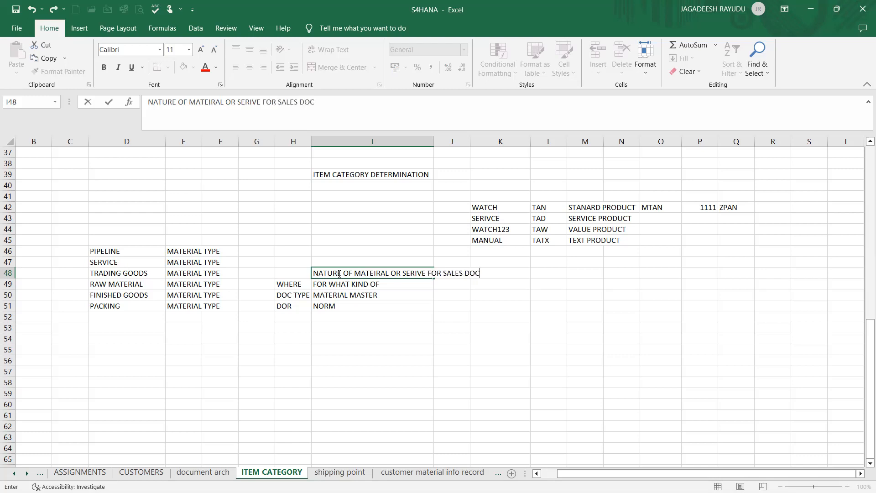
pyautogui.press('Return')
# Step: Autofit the width of column I to its longest text
pyautogui.click(400, 311)
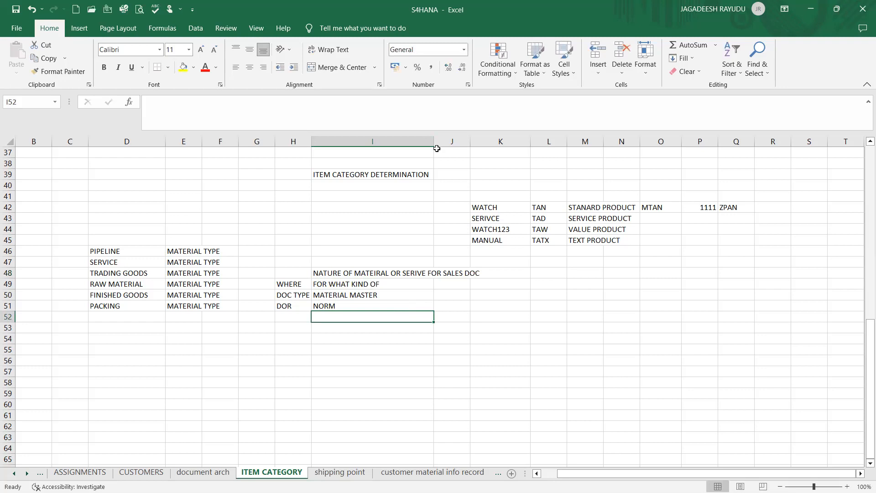
pyautogui.doubleClick(433, 141)
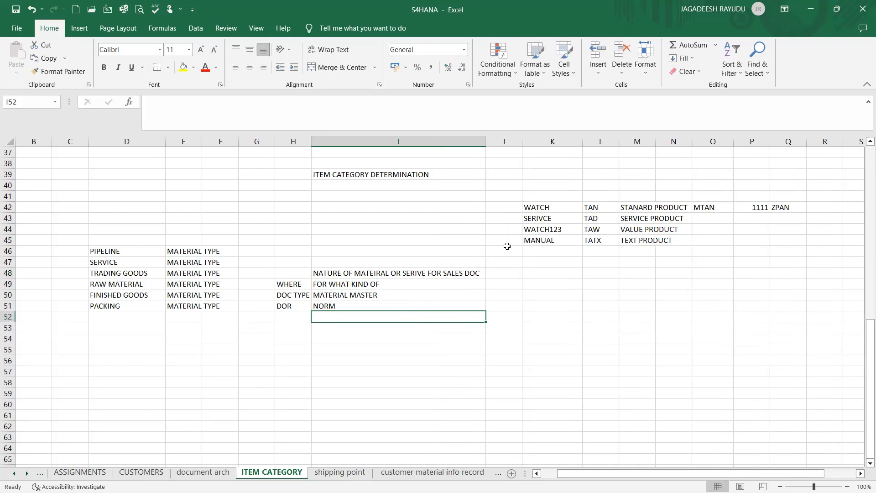
pyautogui.click(501, 274)
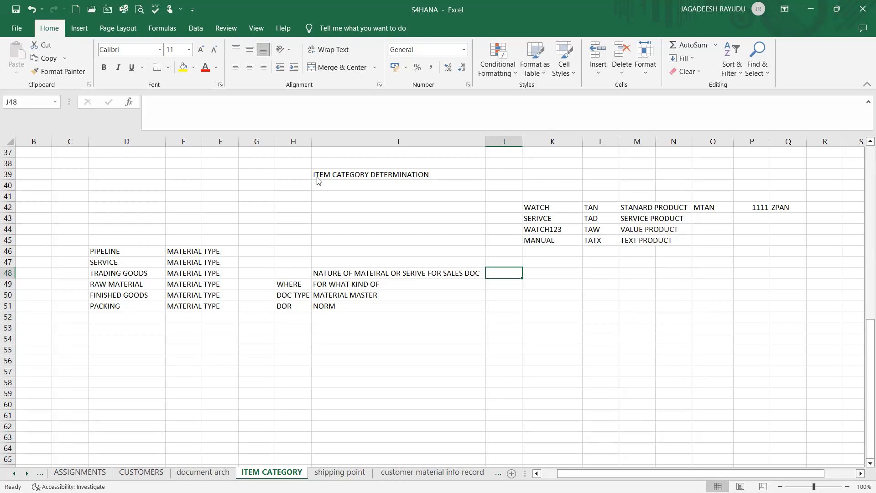
# Step: Switch to SAP and examine the default item category assigned to the DOR and NORM combination
pyautogui.hotkey('alt', 'Tab')
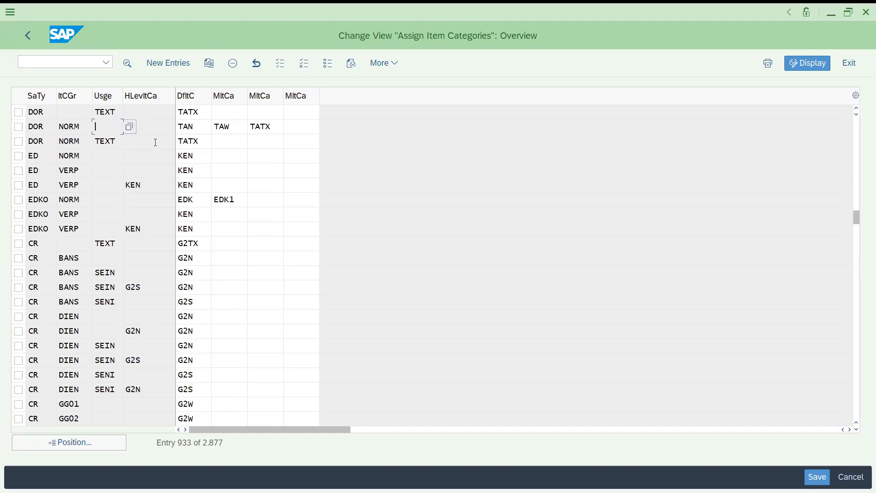
pyautogui.click(197, 129)
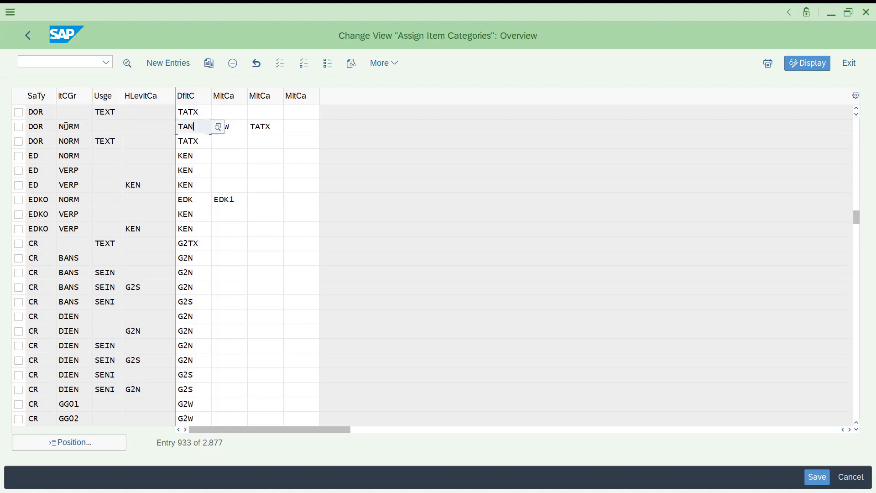
pyautogui.moveTo(192, 126); pyautogui.dragTo(154, 125)
pyautogui.hotkey('alt', 'Tab')
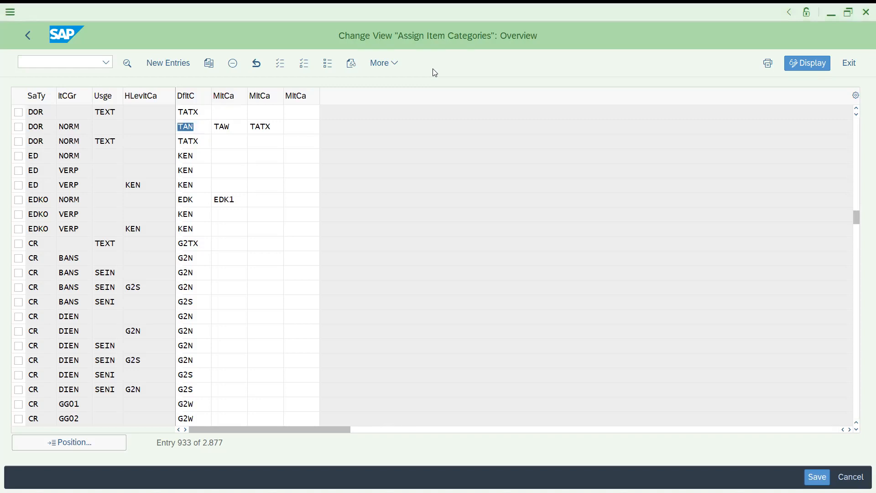
# Step: Open the Maintain Item Categories overview by transaction code in the current session
pyautogui.click(68, 60)
pyautogui.write('/NMM02')
pyautogui.press('BackSpace')
pyautogui.press('BackSpace')
pyautogui.press('BackSpace')
pyautogui.press('BackSpace')
pyautogui.write('VD02')
pyautogui.press('Return')
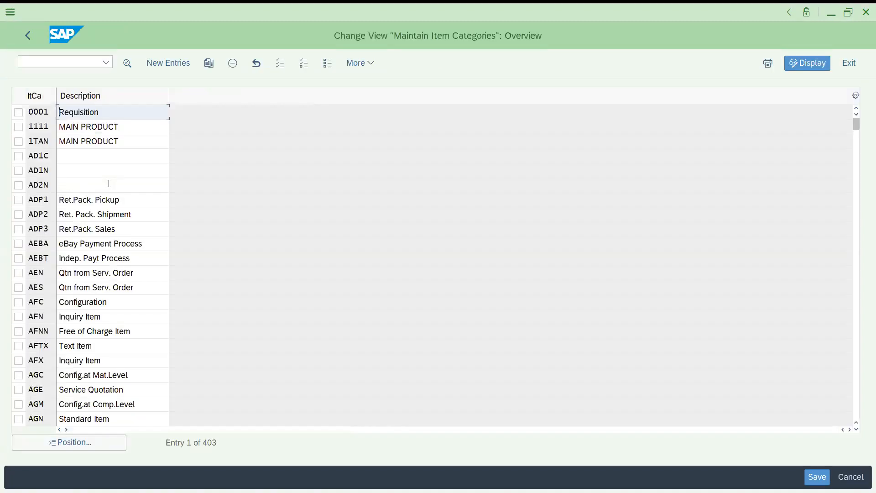
# Step: Position the item category overview at TAN and open its details
pyautogui.click(86, 442)
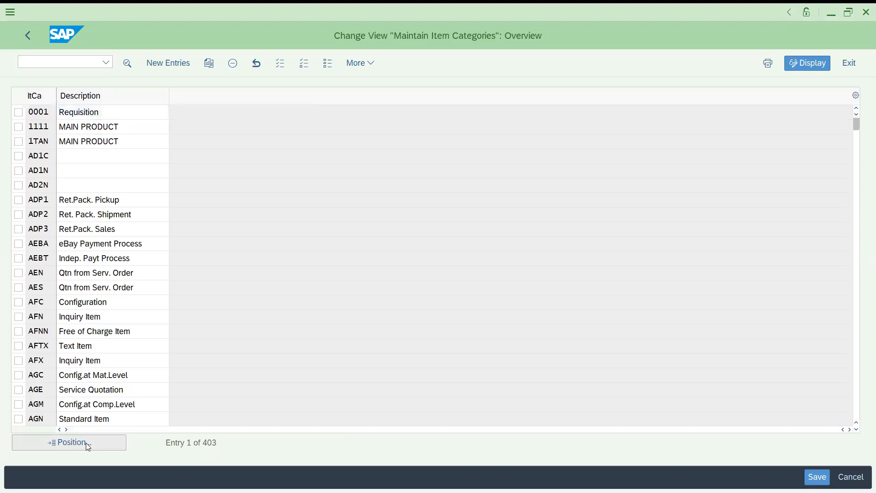
pyautogui.write('TAN')
pyautogui.press('Return')
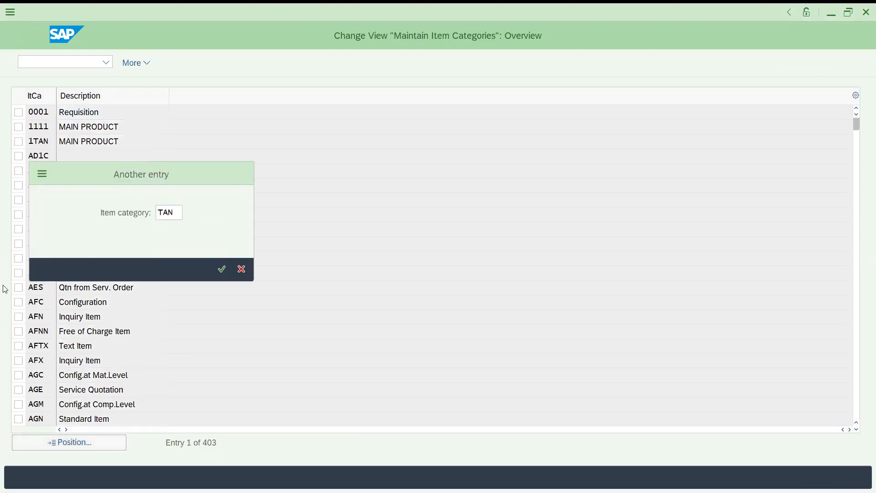
pyautogui.doubleClick(37, 113)
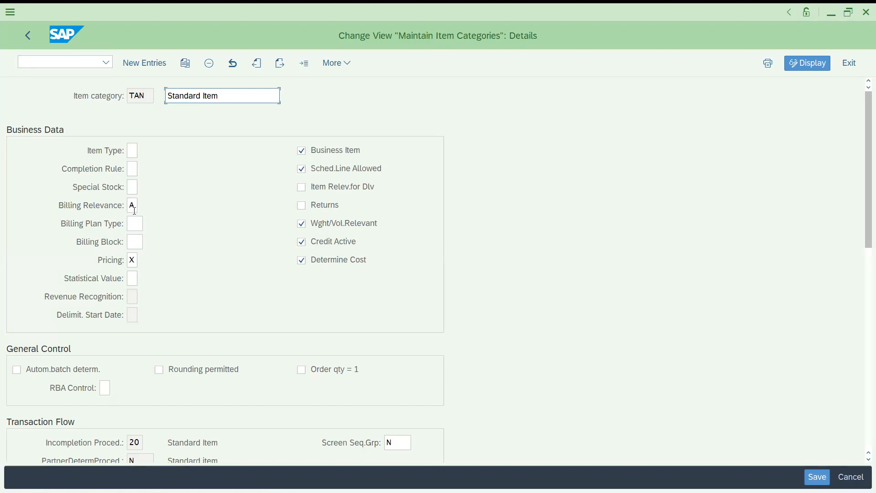
# Step: Review the available pricing options for item category TAN and close the list without choosing one
pyautogui.click(132, 261)
pyautogui.press('F4')
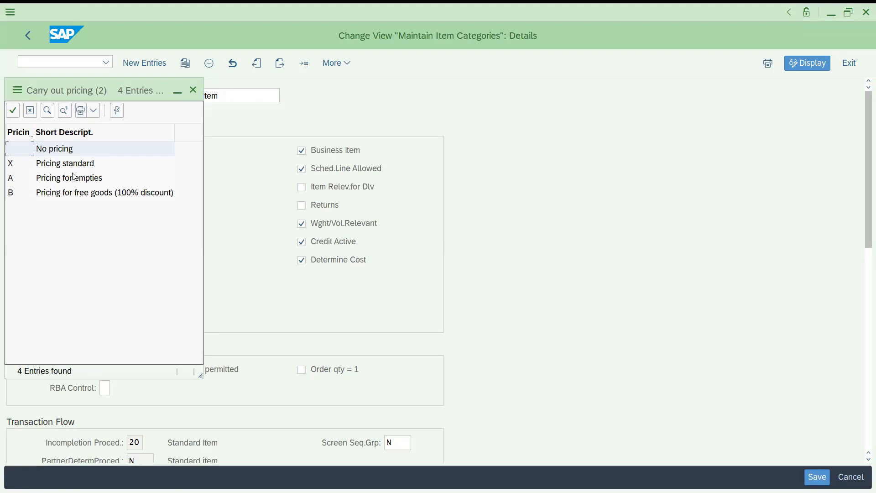
pyautogui.click(195, 89)
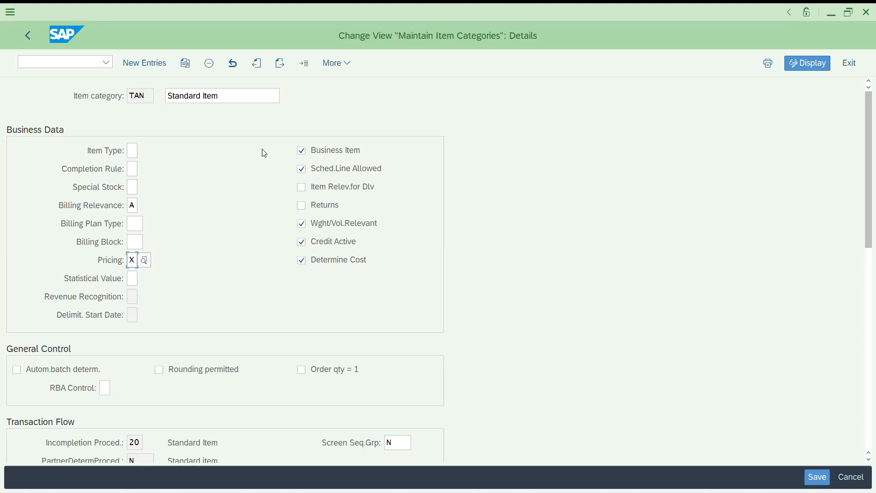
# Step: Switch to Excel and add the headings USAGE, HIGH L ITEM and DEFAUL ITEM in cells J48, K48 and L48
pyautogui.hotkey('alt', 'Tab')
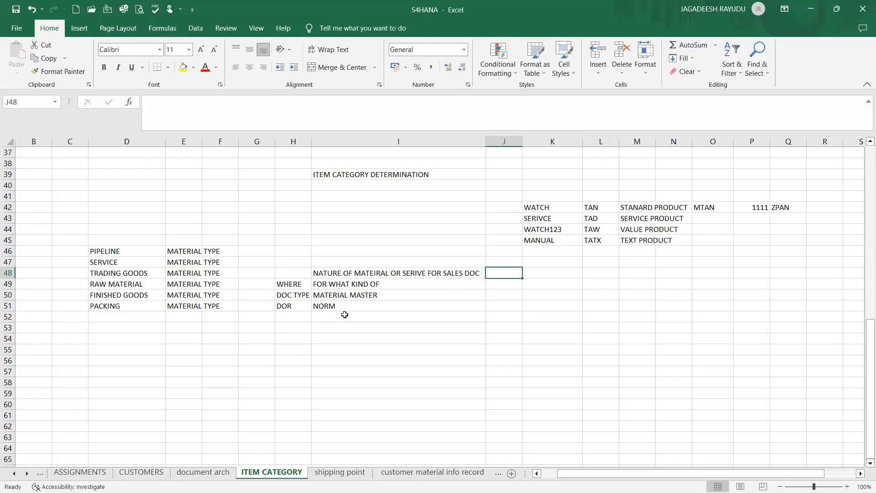
pyautogui.write('USAGE')
pyautogui.click(541, 273)
pyautogui.write('HIGH L ITEM')
pyautogui.press('Tab')
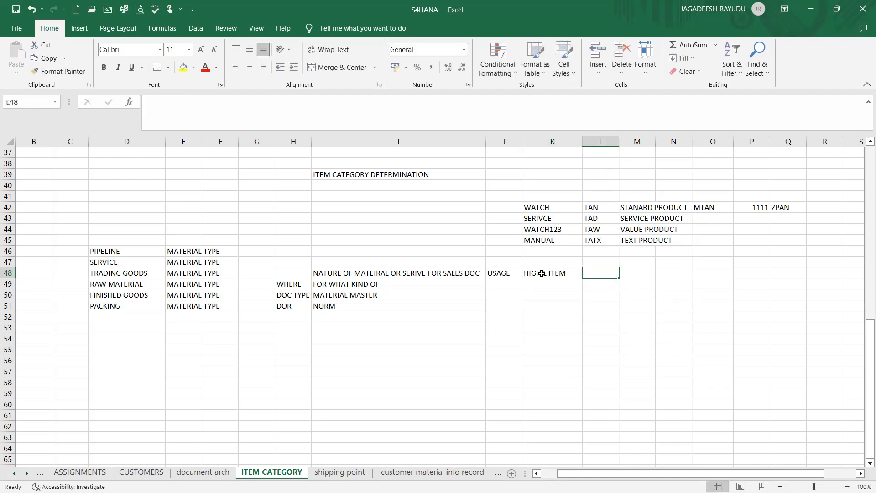
pyautogui.write('DEFAUL')
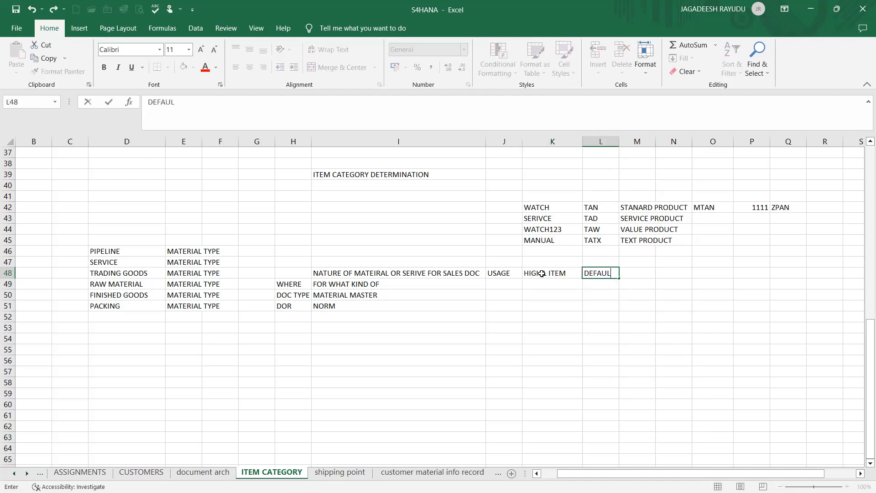
pyautogui.write(' ITEM')
# Step: Enter TAN in cell L50 under the DEFAUL ITEM heading
pyautogui.click(350, 295)
pyautogui.click(307, 295)
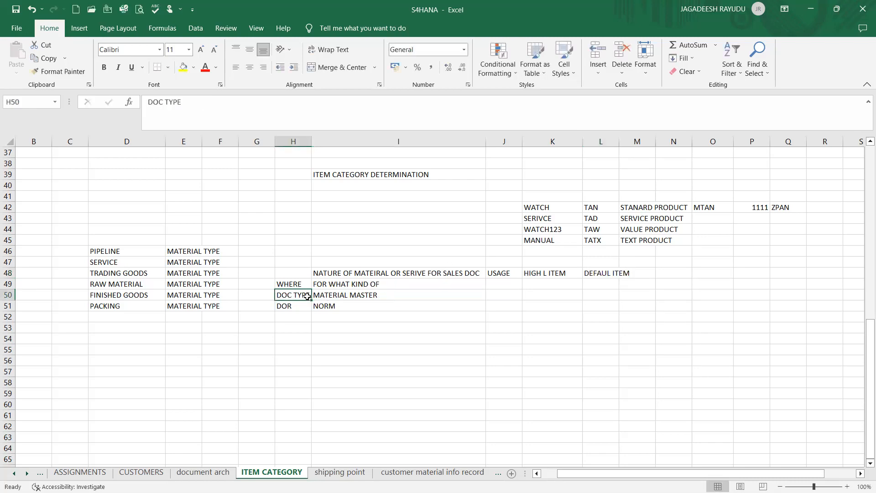
pyautogui.click(604, 295)
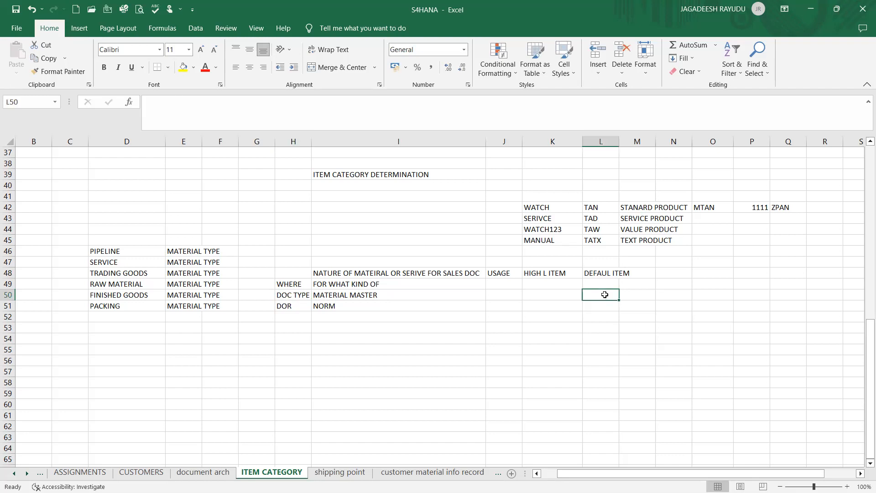
pyautogui.write('TAN')
pyautogui.click(602, 315)
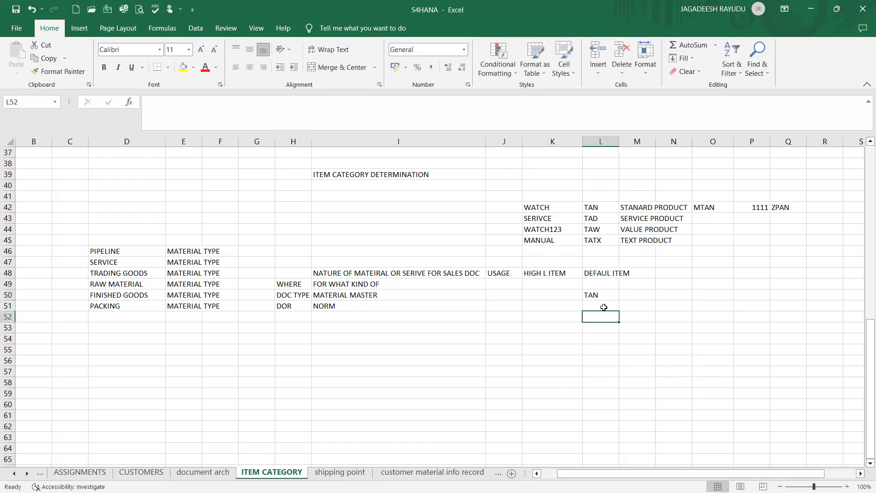
pyautogui.click(603, 295)
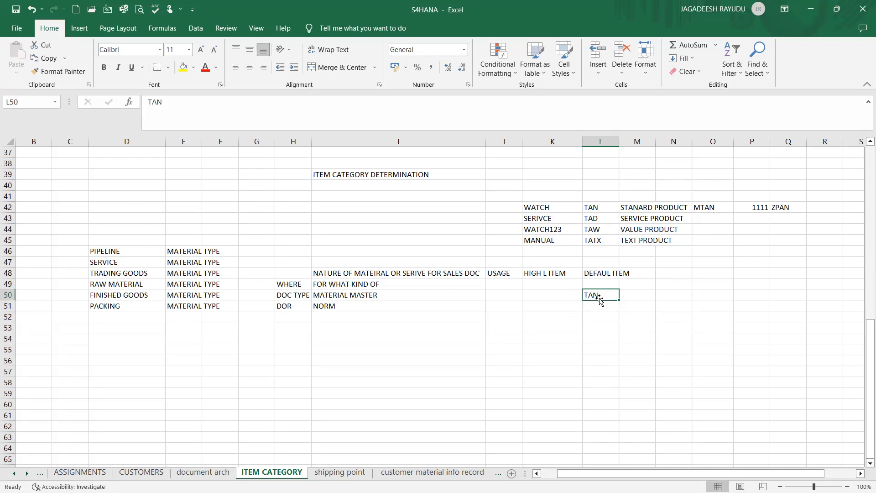
pyautogui.click(380, 306)
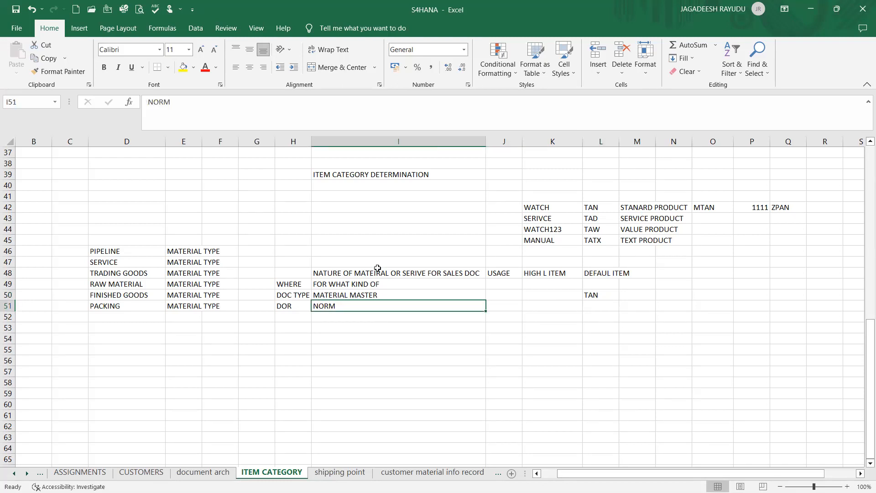
pyautogui.click(396, 292)
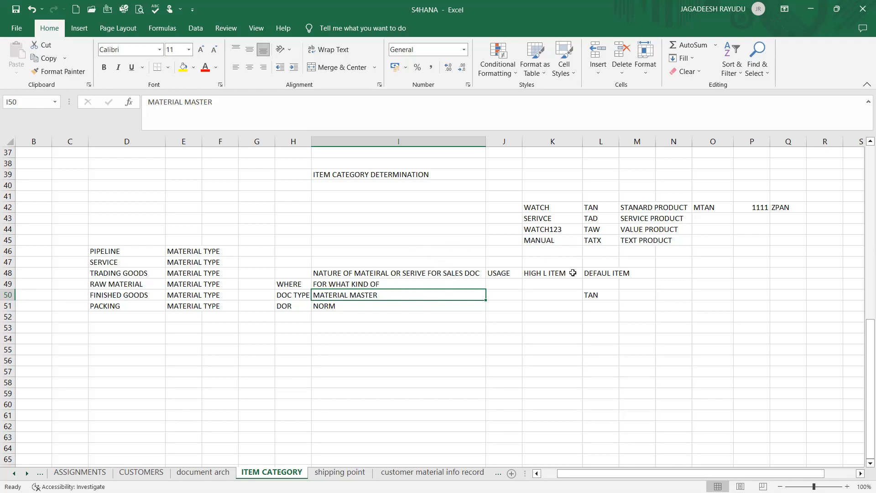
pyautogui.click(280, 281)
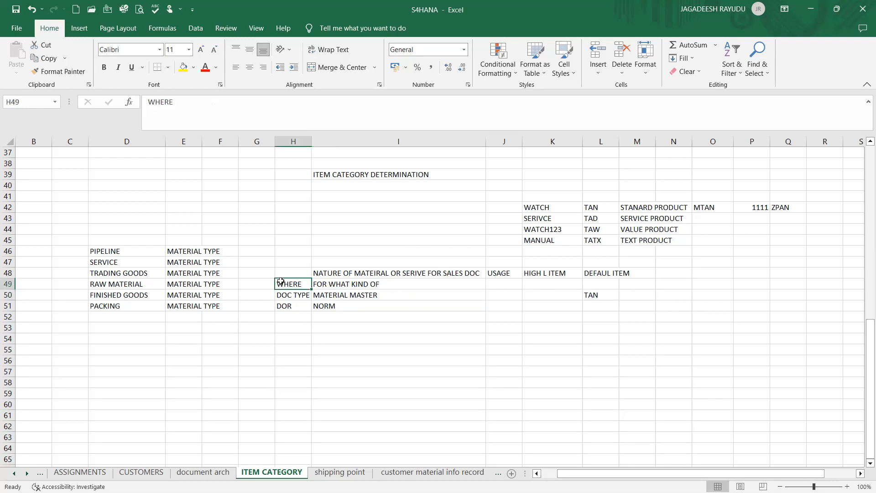
pyautogui.click(351, 295)
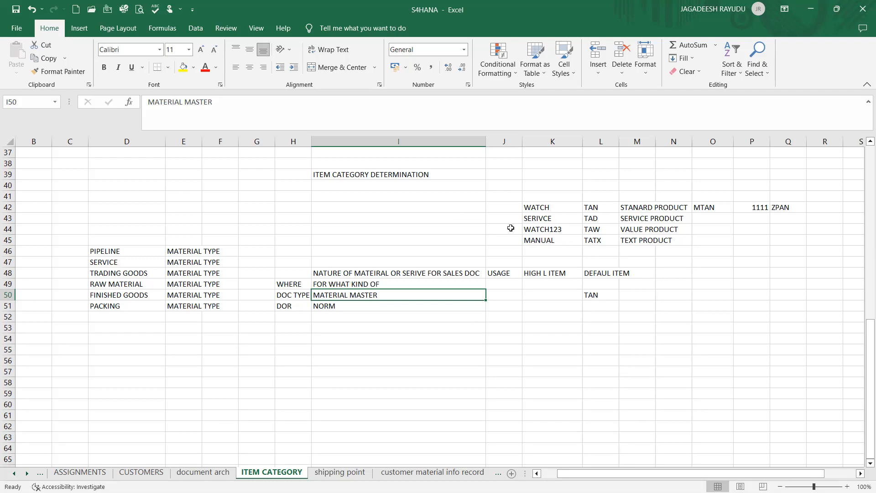
pyautogui.click(602, 294)
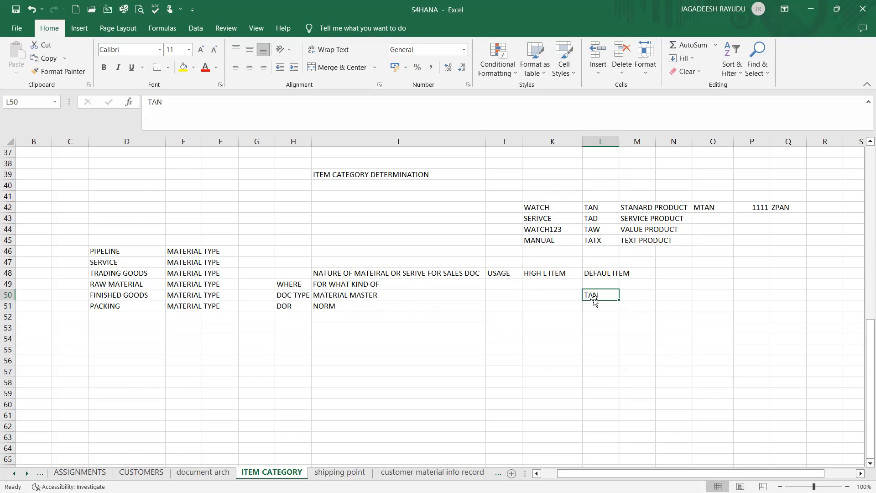
# Step: Fill row 52 with DOR in column H, NORM in column I and TAN in column L
pyautogui.click(292, 319)
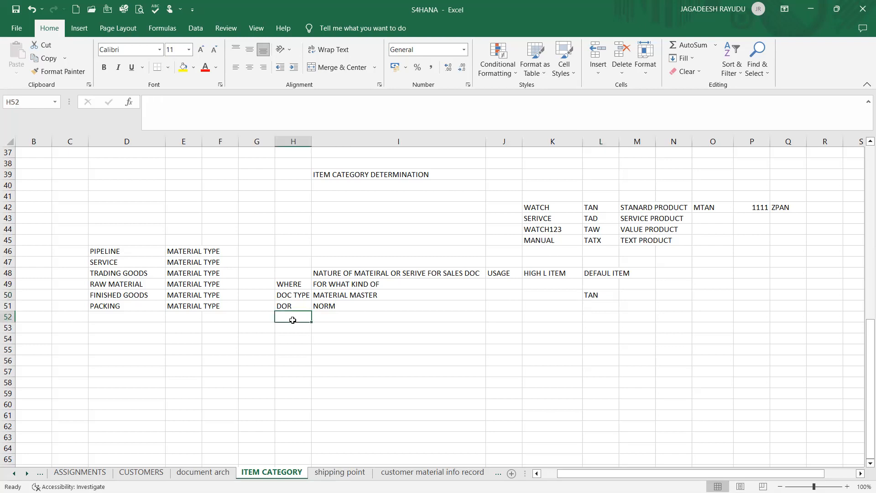
pyautogui.write('DOR')
pyautogui.press('Tab')
pyautogui.write('NORM')
pyautogui.press('Tab')
pyautogui.press('Tab')
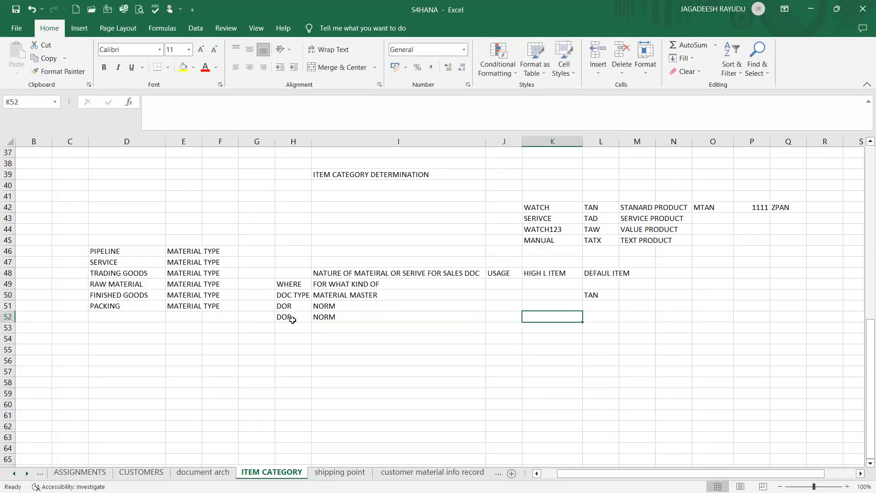
pyautogui.press('Tab')
pyautogui.write('TAN')
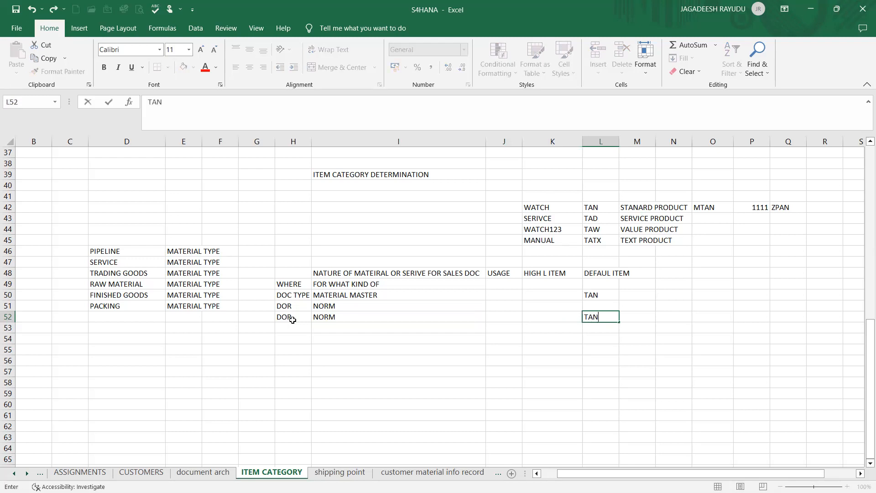
pyautogui.click(629, 331)
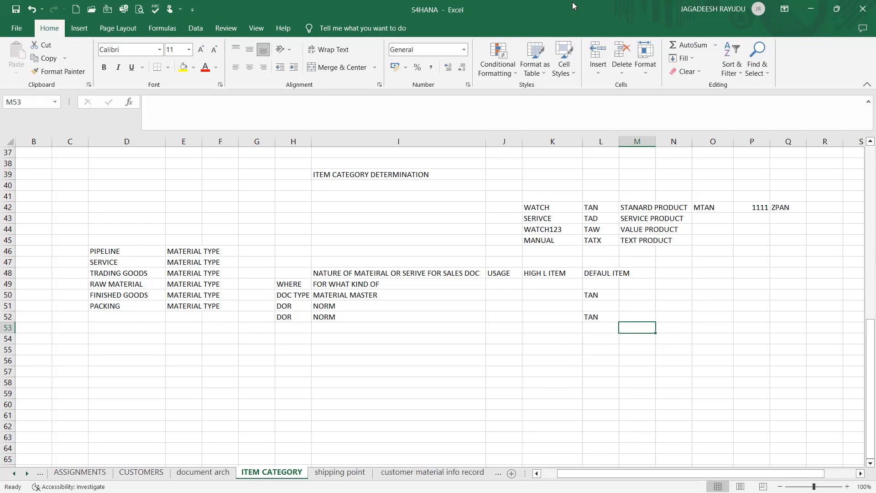
# Step: Switch to the item category assignments in SAP, set the default for DOR and NORM to MTAN, and save
pyautogui.hotkey('alt', 'Tab')
pyautogui.moveTo(201, 129); pyautogui.dragTo(163, 128)
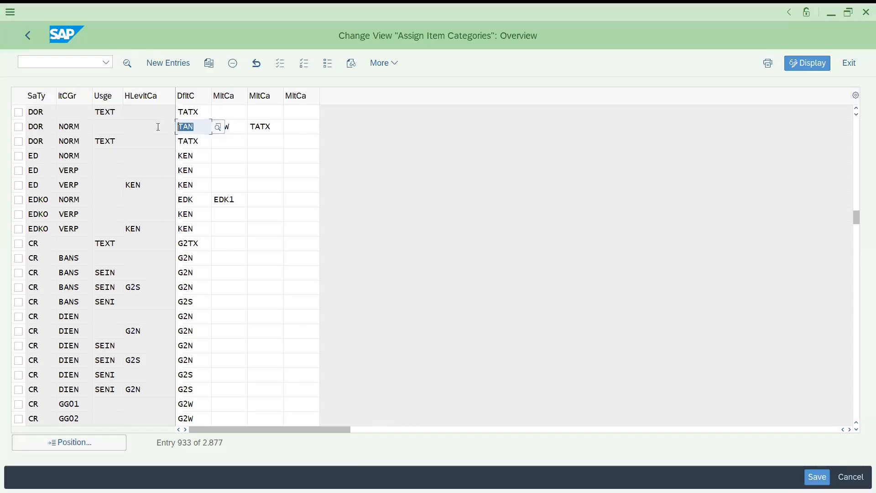
pyautogui.write('MGT')
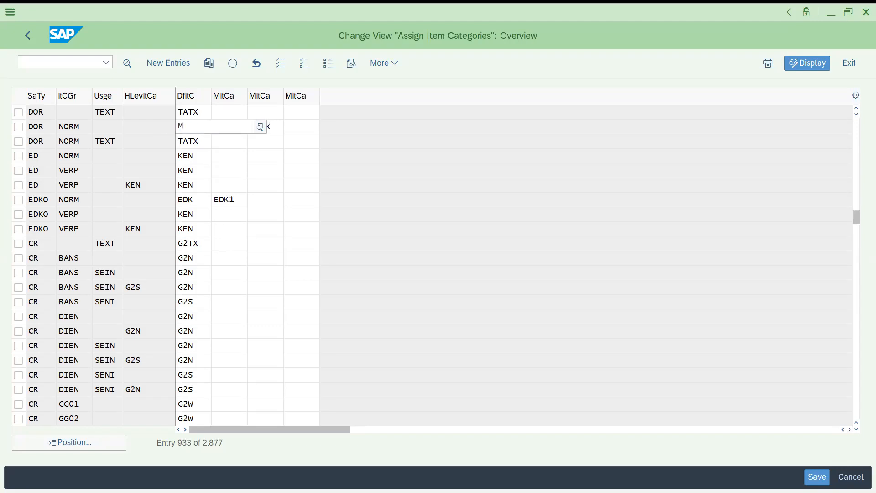
pyautogui.press('BackSpace')
pyautogui.press('BackSpace')
pyautogui.write('TAN')
pyautogui.press('Return')
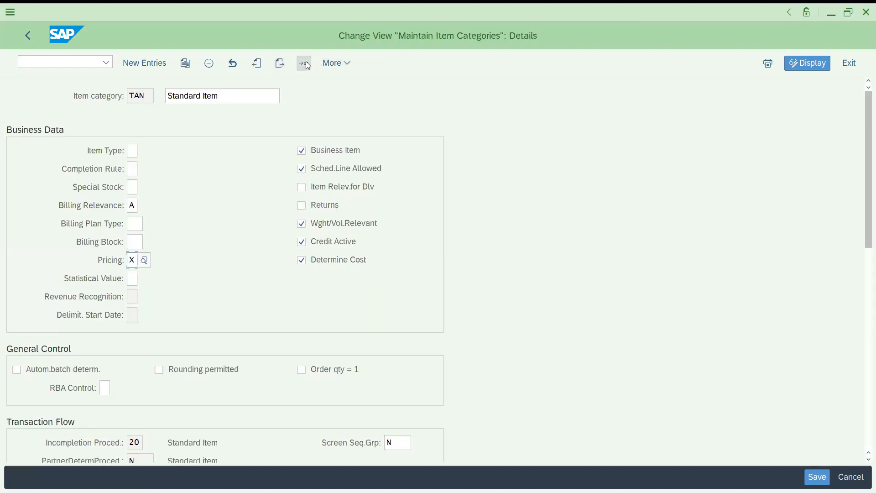
# Step: Bring up the details of item category MTAN in the Maintain Item Categories view
pyautogui.click(306, 62)
pyautogui.write('MTAN')
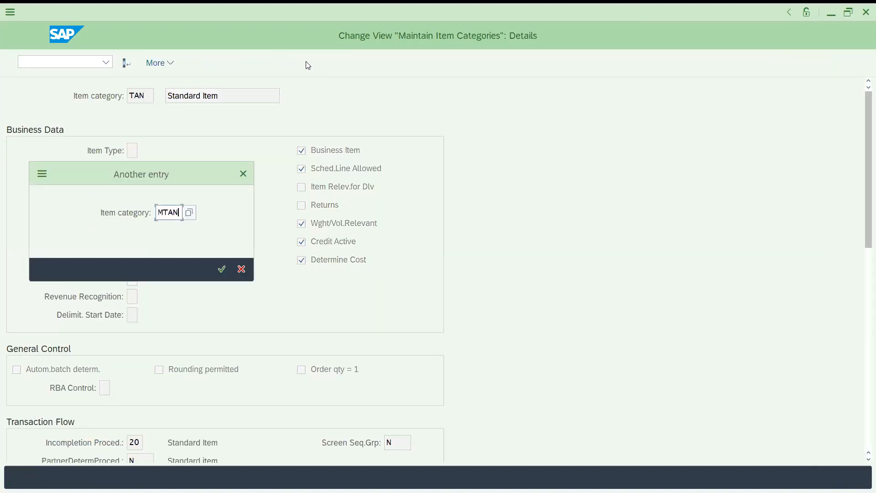
pyautogui.press('Return')
# Step: Start transaction VA01 in the current session and continue to a new sales document of order type DOR
pyautogui.click(76, 60)
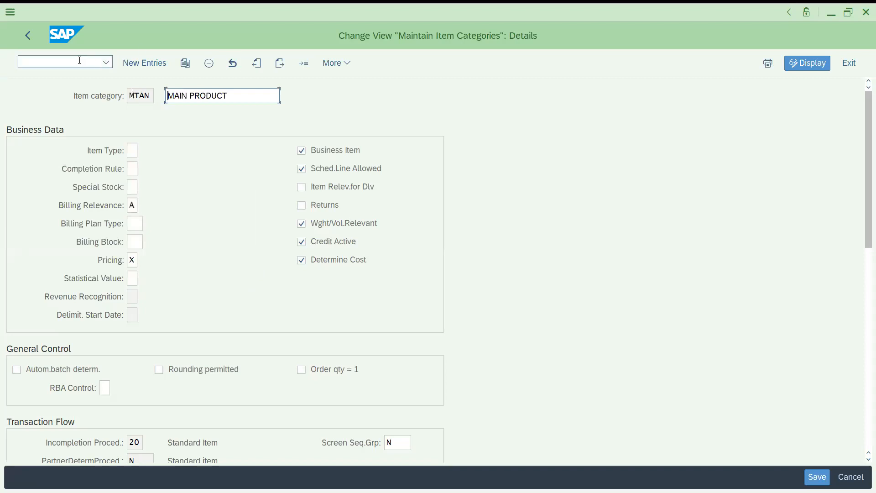
pyautogui.write('/NVA')
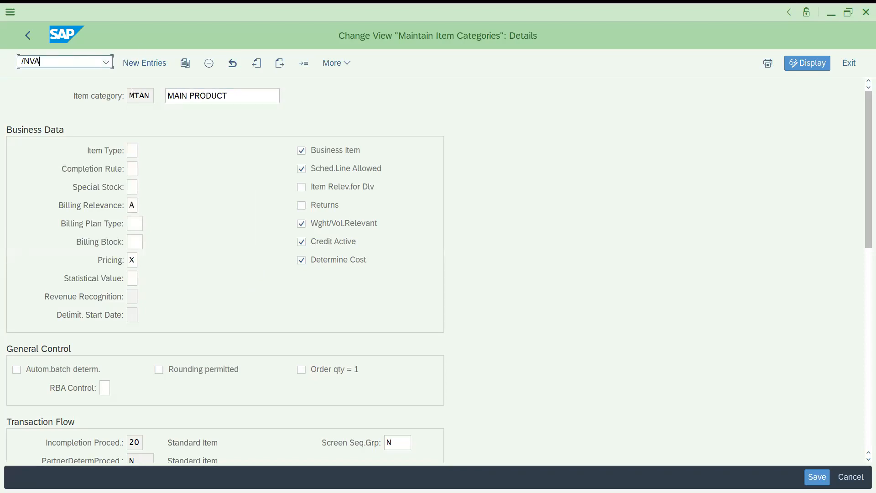
pyautogui.write('01')
pyautogui.press('Return')
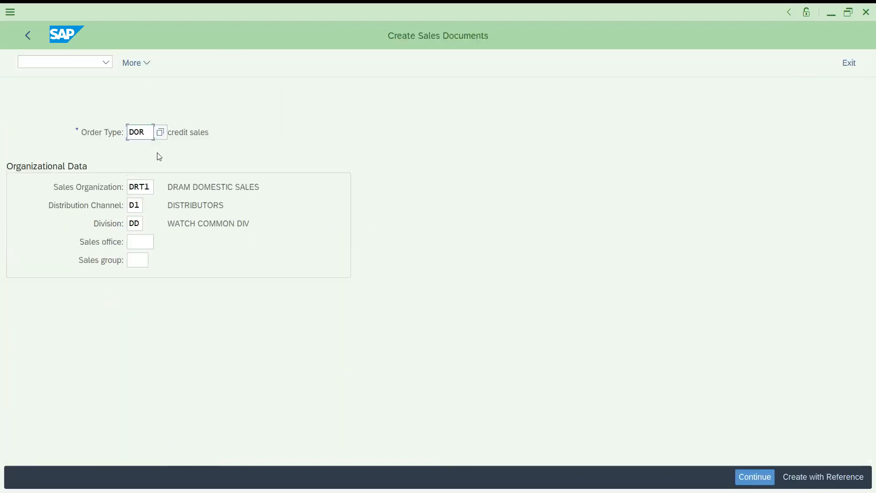
pyautogui.press('Return')
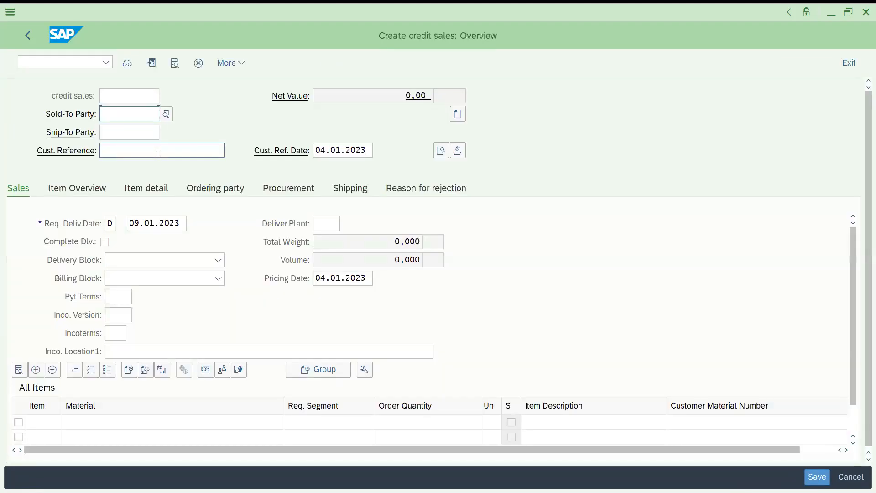
# Step: Fill in the sold-to party's customer number and continue with the customer reference left blank
pyautogui.press('Down')
pyautogui.press('Return')
pyautogui.press('Return')
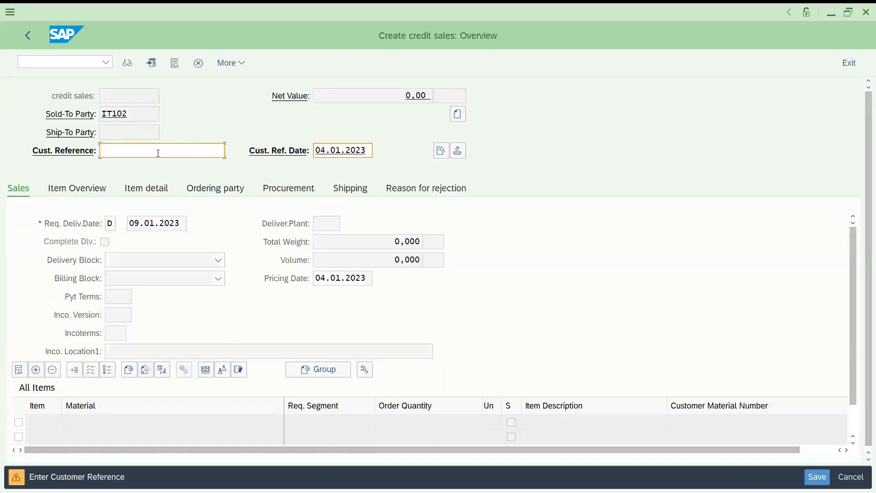
pyautogui.press('Return')
pyautogui.press('Return')
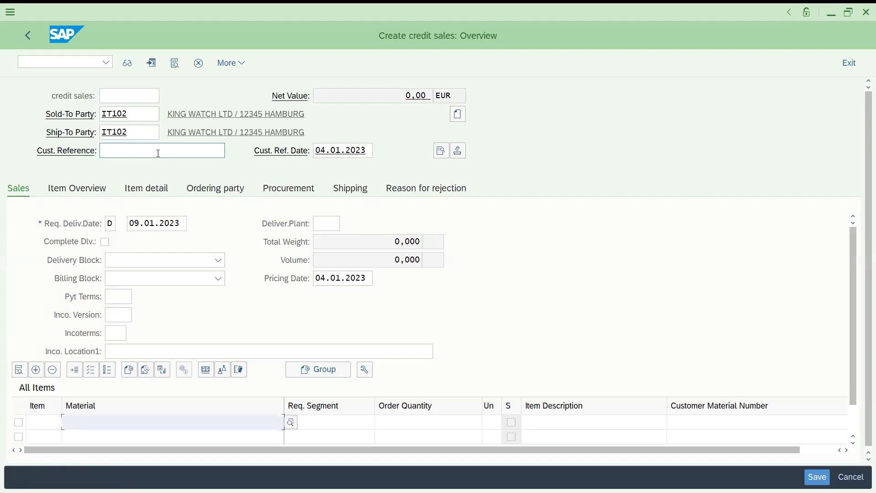
# Step: Add an order item for material 113 with a quantity of 1
pyautogui.write('113')
pyautogui.press('Tab')
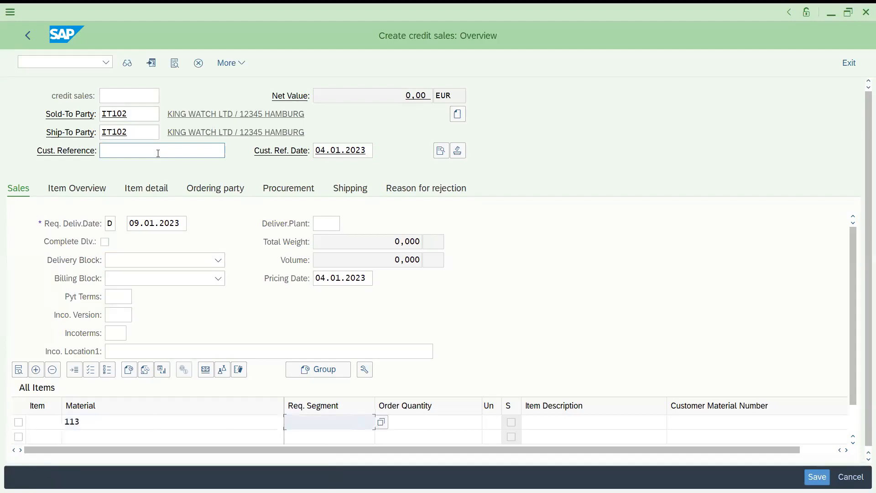
pyautogui.write('1')
pyautogui.press('Return')
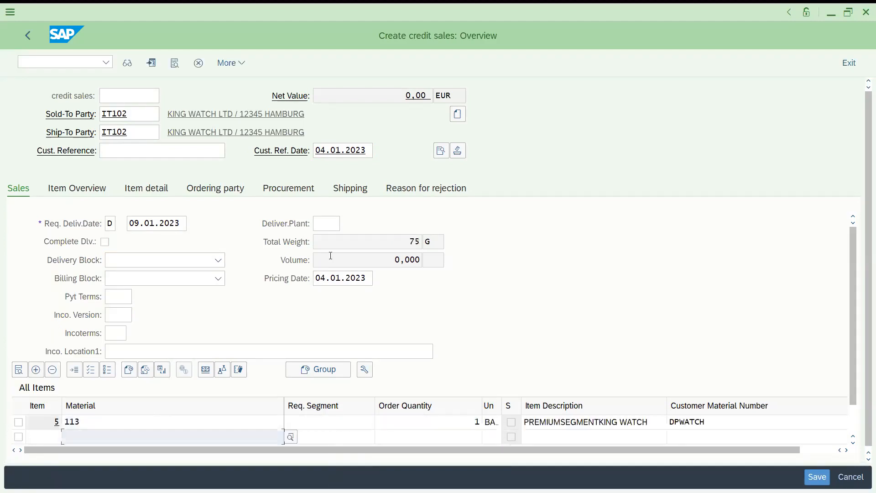
# Step: Check the item category determined for the material 113 item
pyautogui.click(434, 419)
pyautogui.press('Tab')
pyautogui.press('Tab')
pyautogui.press('Tab')
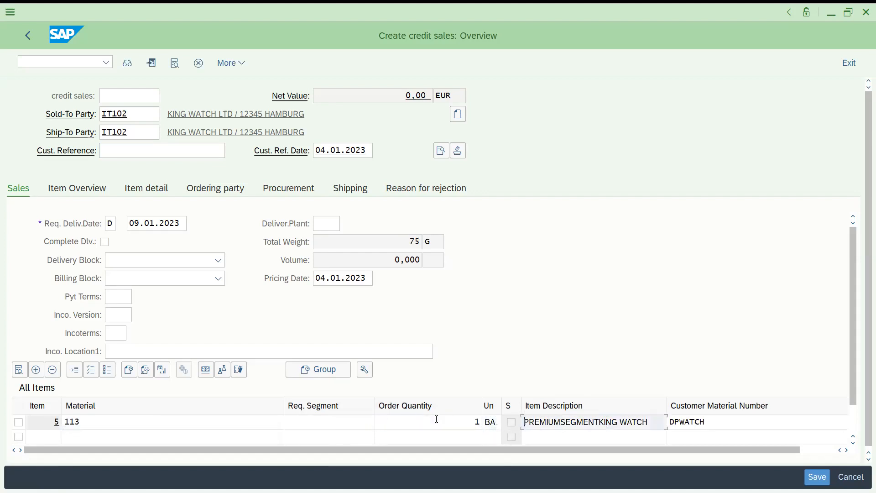
pyautogui.press('Tab')
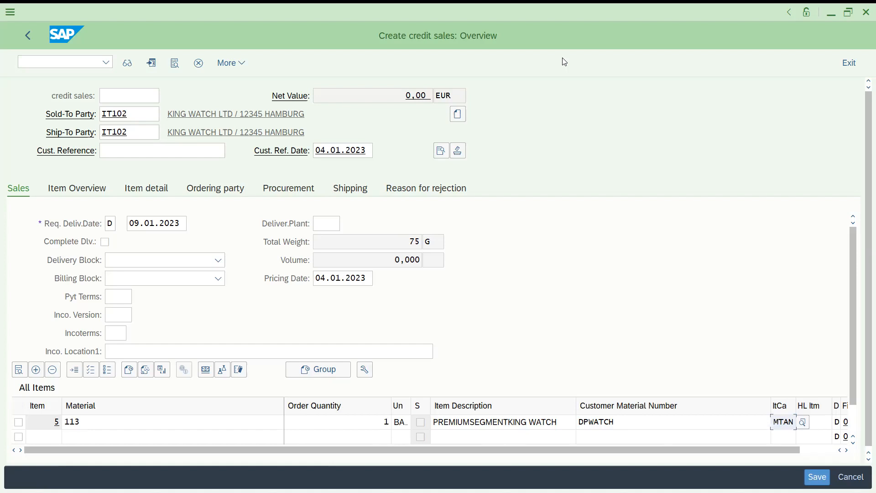
# Step: Return to the item category assignments and set the default for DOR and NORM to TAN
pyautogui.hotkey('alt', 'Tab')
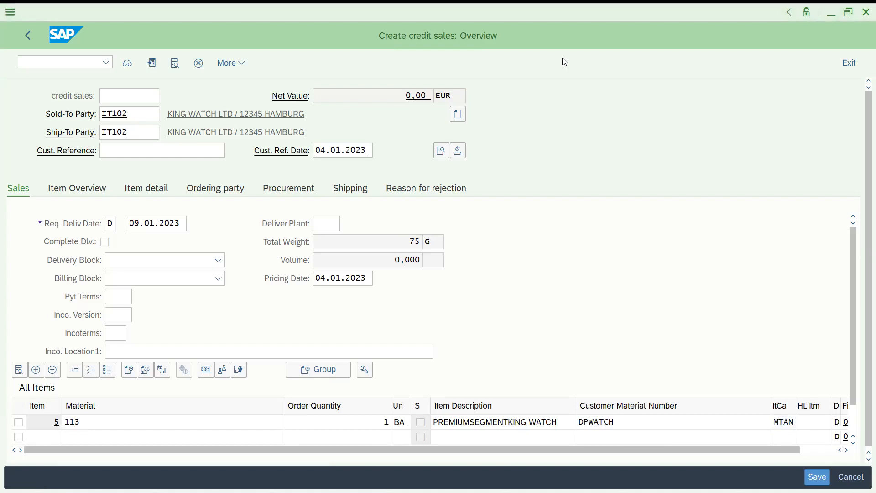
pyautogui.hotkey('alt', 'Tab')
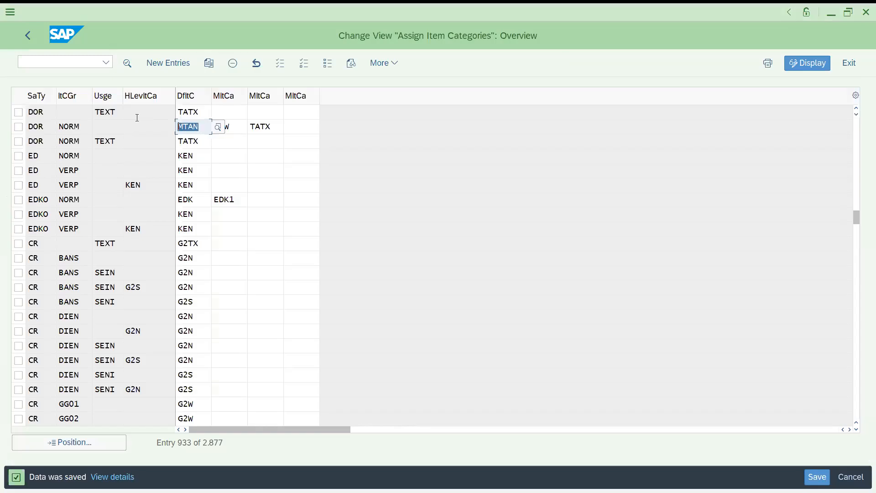
pyautogui.write('TAN')
pyautogui.click(64, 126)
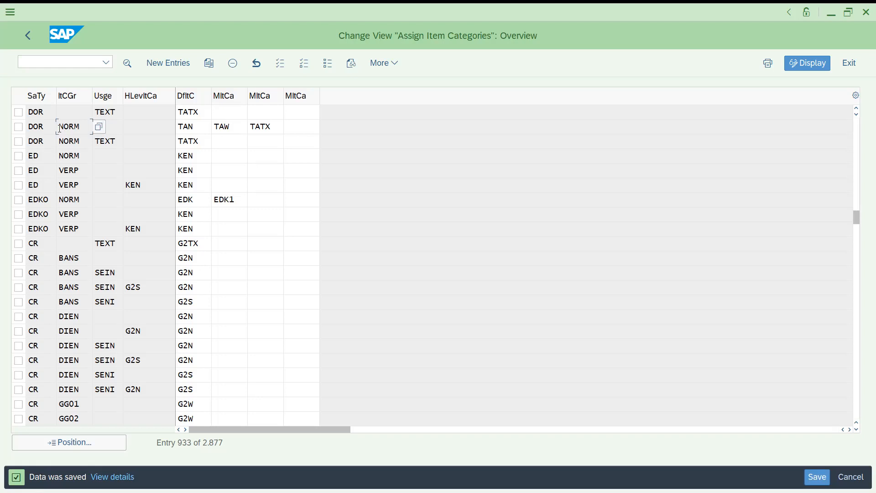
# Step: Examine the default and manual item categories assigned to the DOR and NORM combination
pyautogui.click(215, 128)
pyautogui.press('Tab')
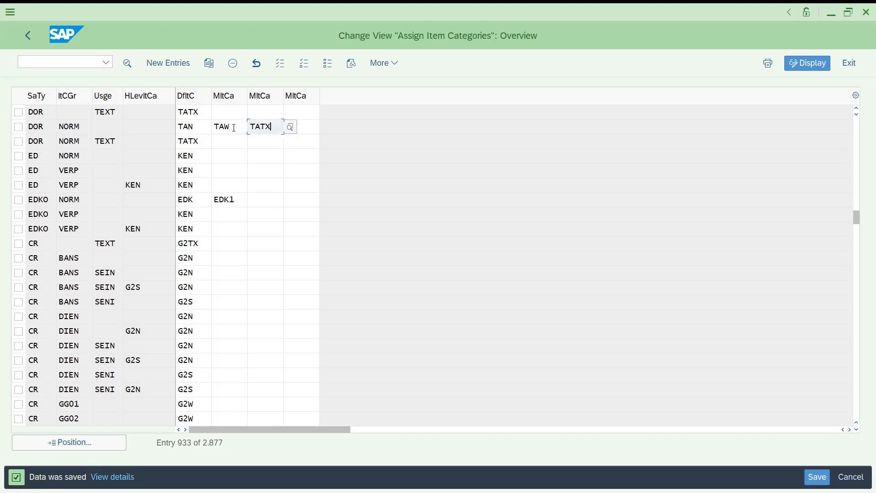
pyautogui.click(192, 125)
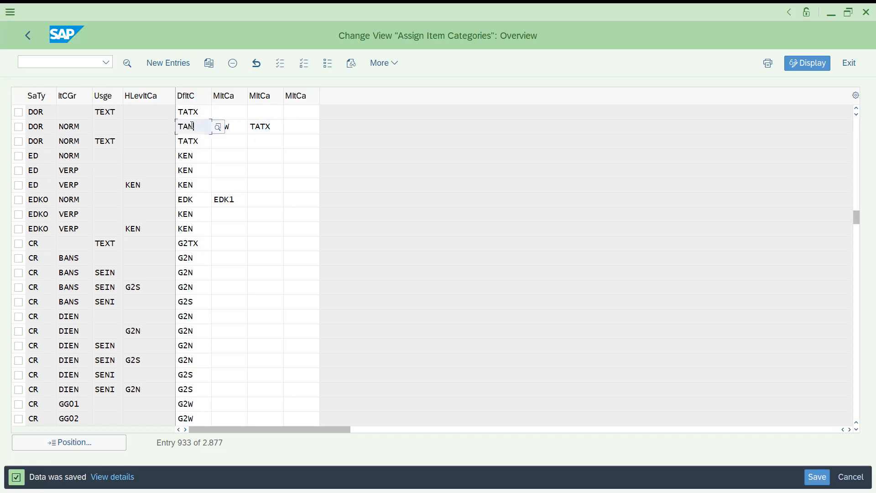
pyautogui.click(228, 128)
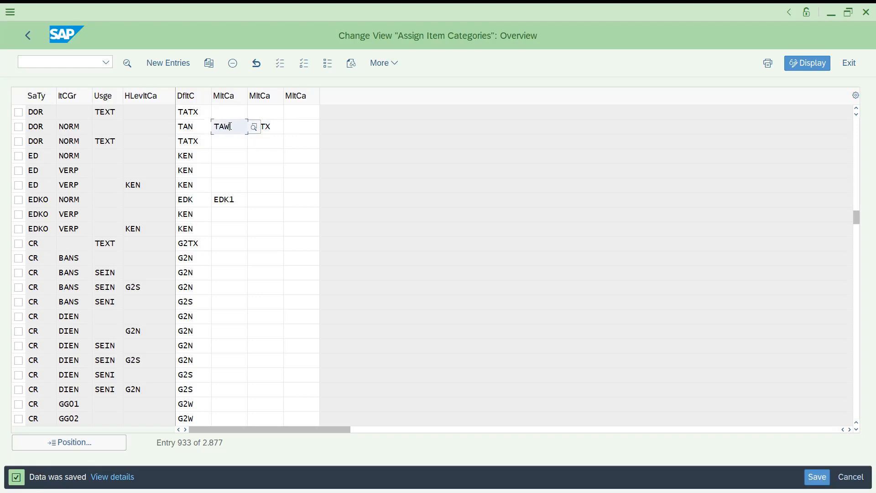
pyautogui.click(194, 125)
pyautogui.click(243, 128)
pyautogui.click(197, 129)
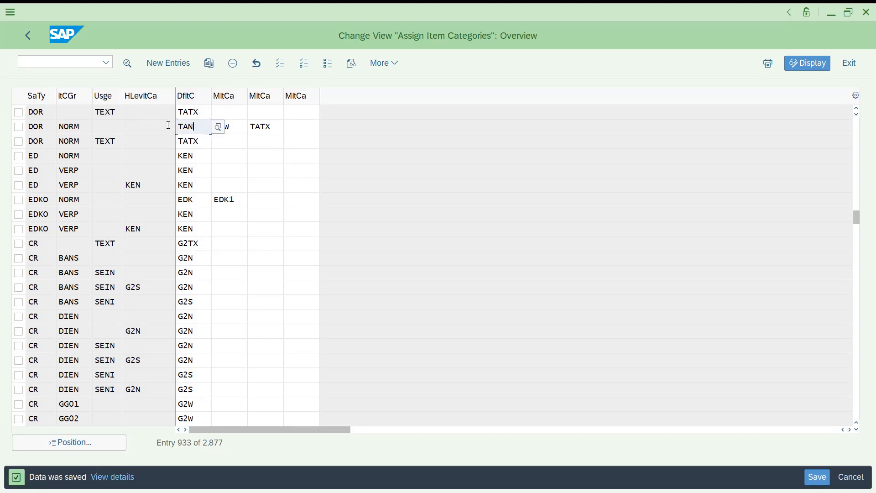
pyautogui.click(272, 127)
pyautogui.click(223, 127)
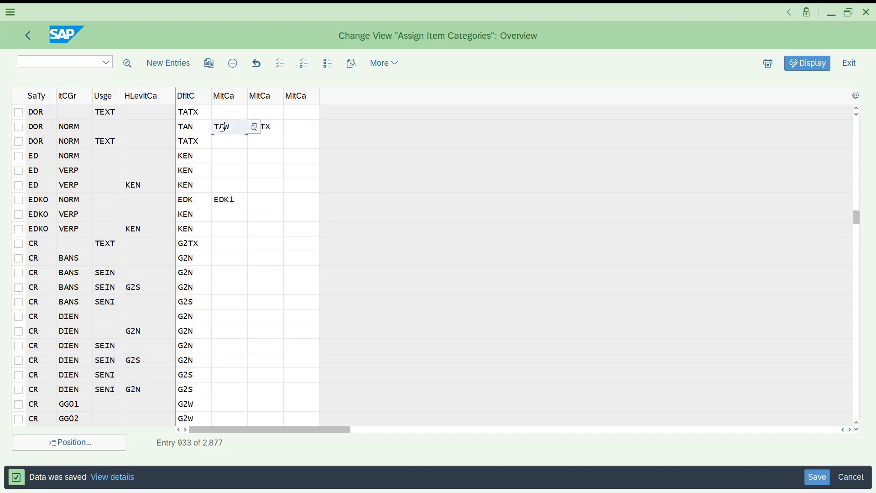
pyautogui.click(279, 124)
pyautogui.click(309, 130)
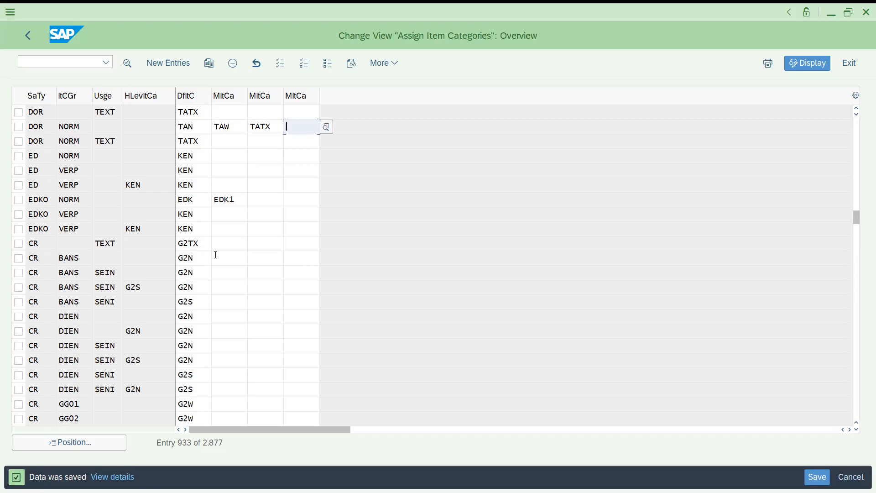
pyautogui.click(197, 129)
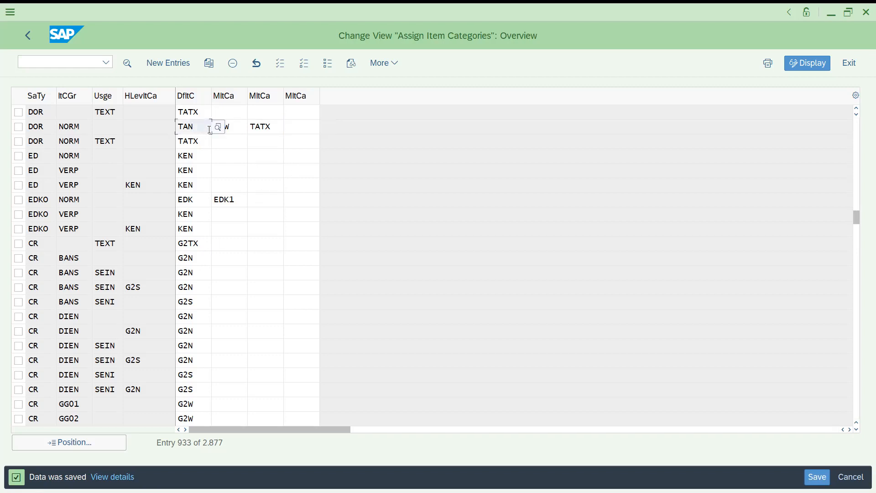
# Step: Add G2N as the third manual item category for DOR and NORM, and save the assignment
pyautogui.click(244, 128)
pyautogui.click(291, 125)
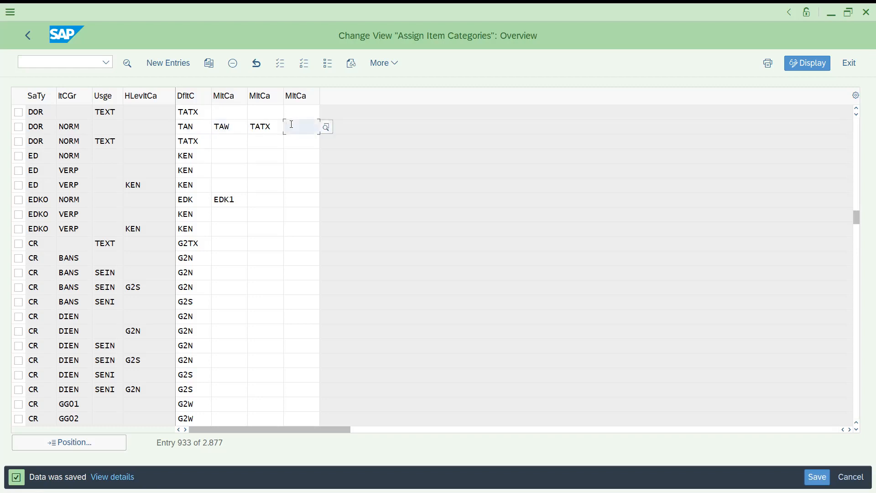
pyautogui.write('G2N')
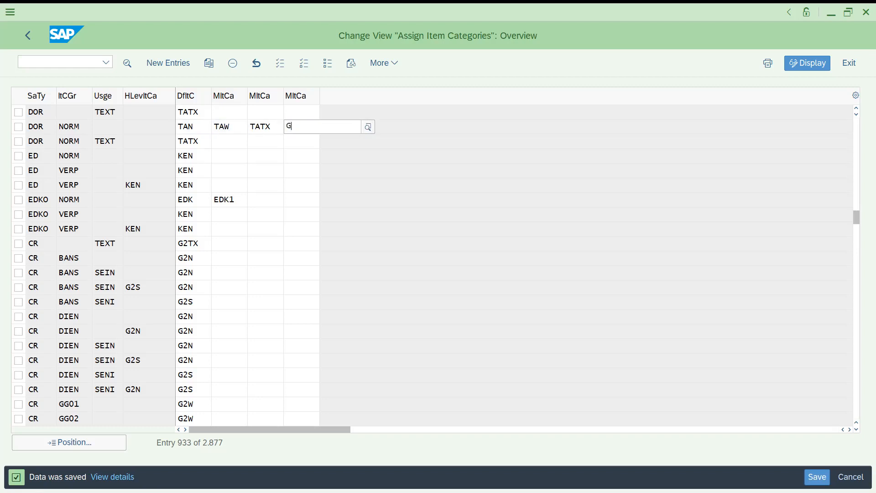
pyautogui.hotkey('ctrl', 's')
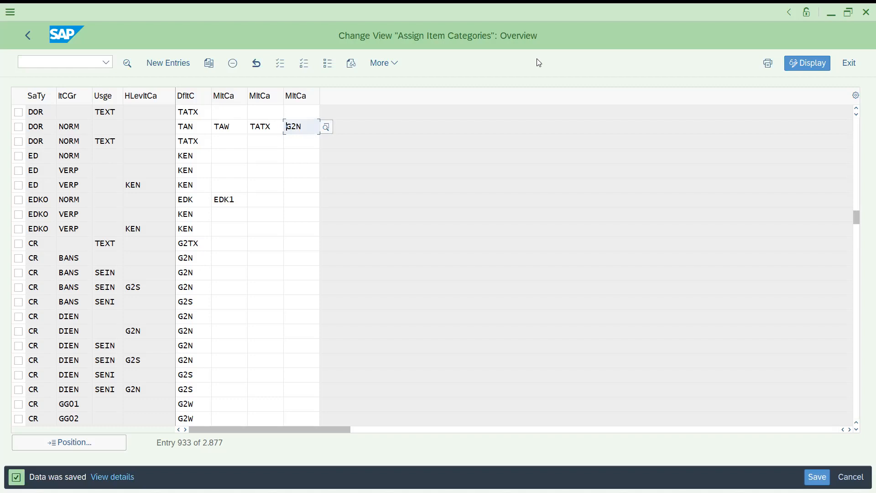
# Step: Return to the sales order and change the material 113 item's category to TATX from the allowed values, acknowledging the messages
pyautogui.hotkey('alt', 'Tab')
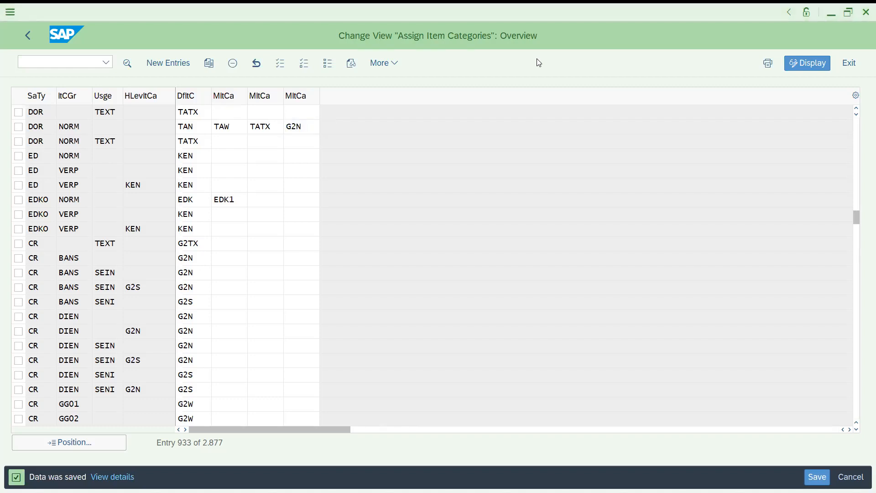
pyautogui.hotkey('alt', 'Tab')
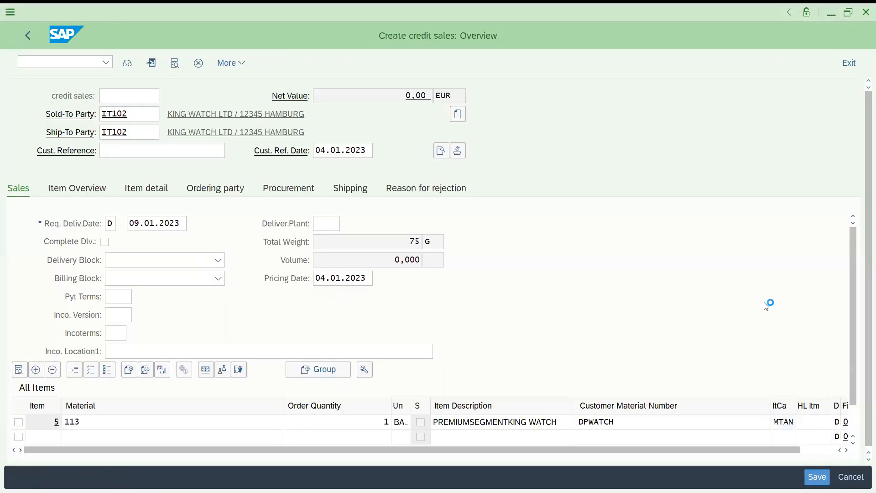
pyautogui.click(456, 176)
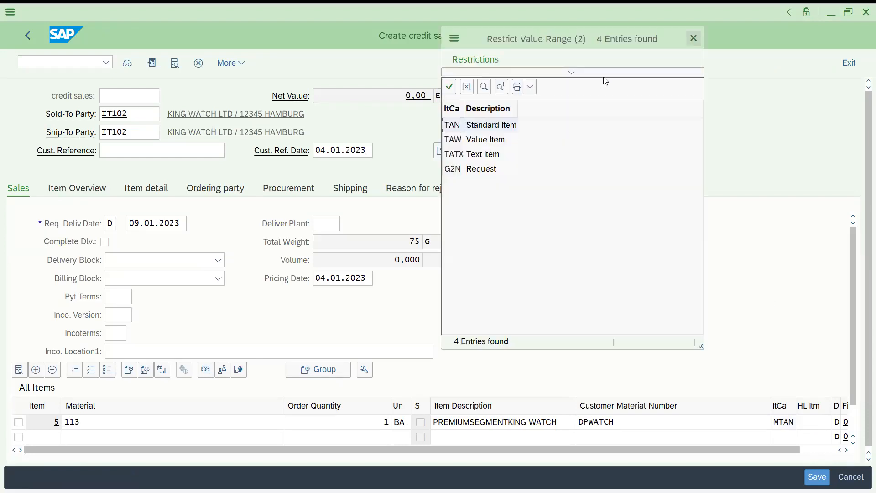
pyautogui.press('Escape')
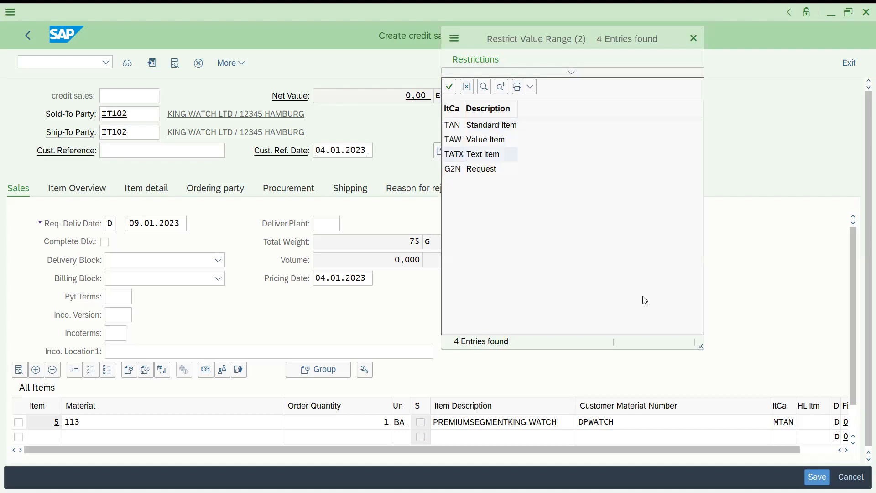
pyautogui.press('Return')
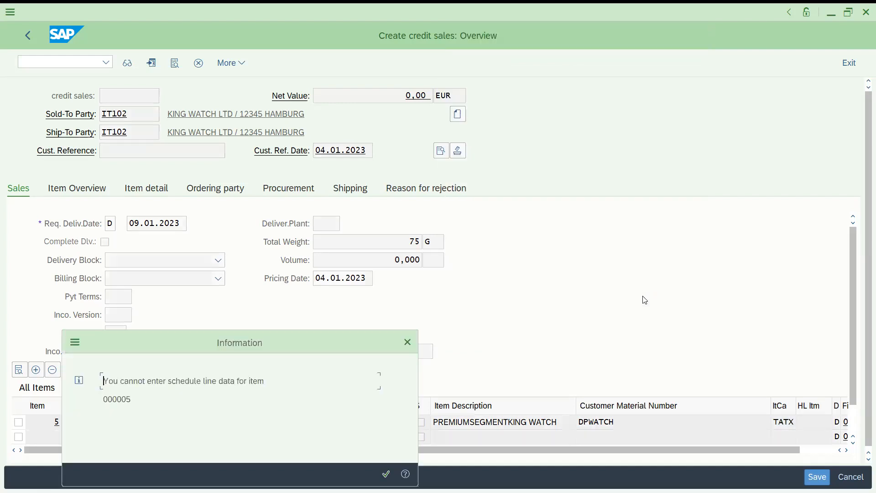
pyautogui.press('Return')
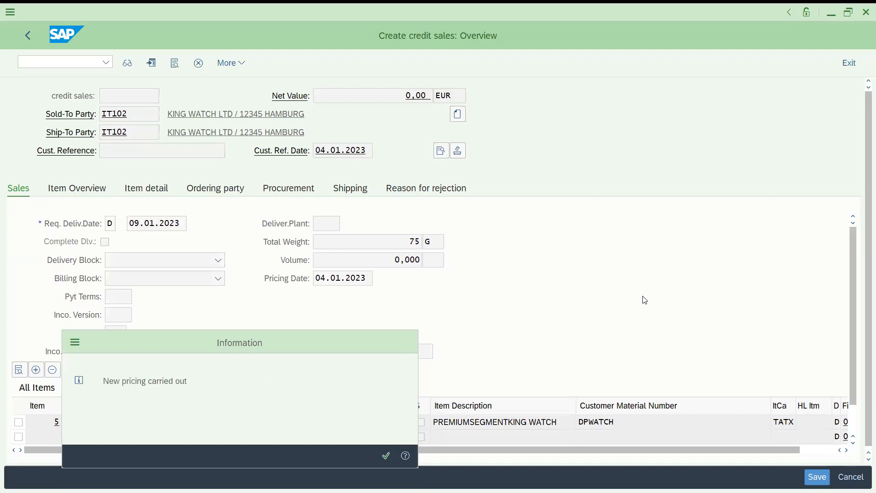
pyautogui.press('Return')
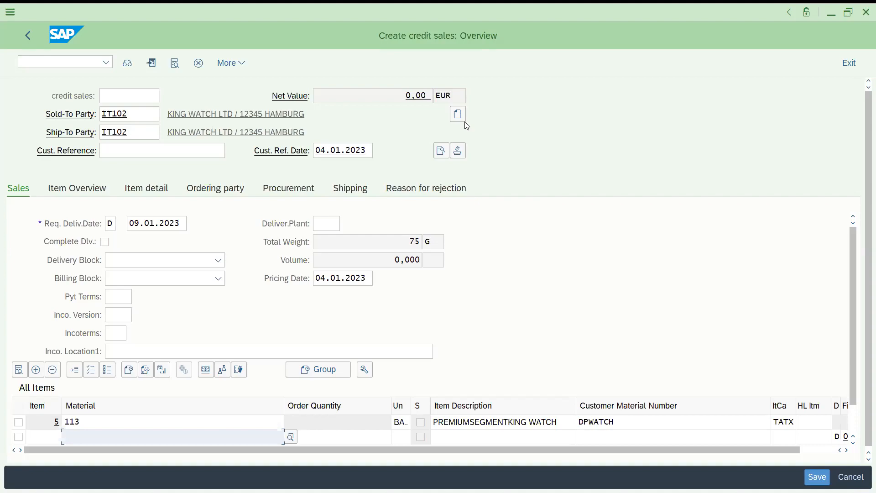
# Step: Switch to the Excel workbook and enter SALES ORG2 in cell I47 above the nature-of-material heading
pyautogui.hotkey('alt', 'Tab')
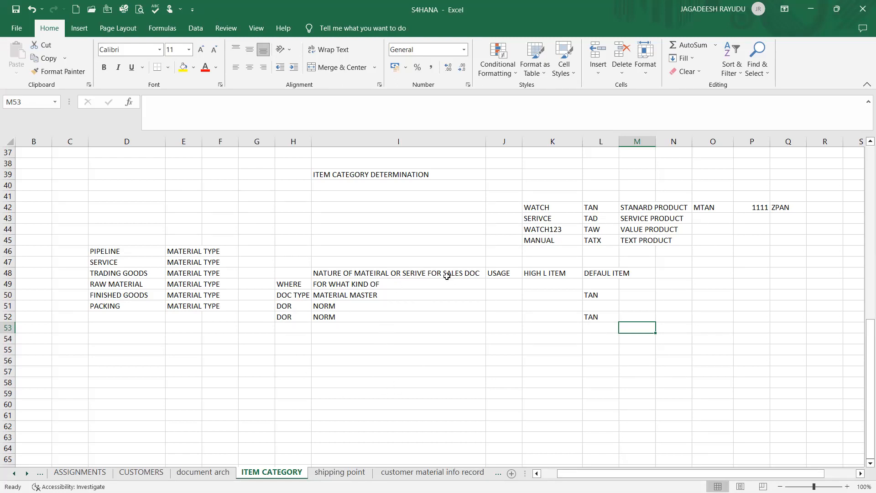
pyautogui.doubleClick(366, 264)
pyautogui.write('SALES OR')
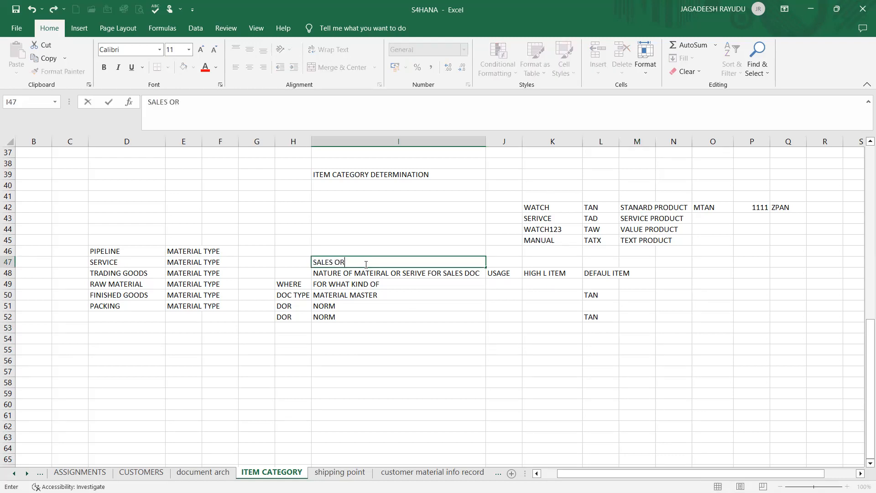
pyautogui.write('G2')
pyautogui.click(370, 308)
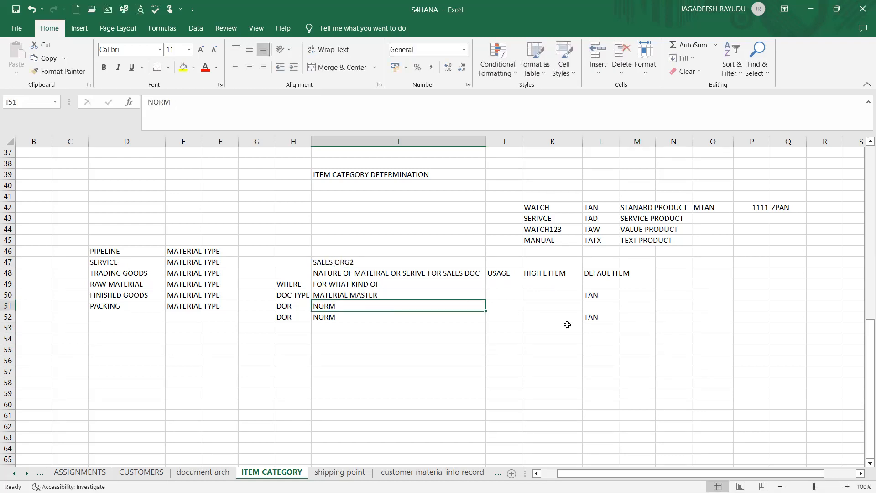
pyautogui.click(651, 272)
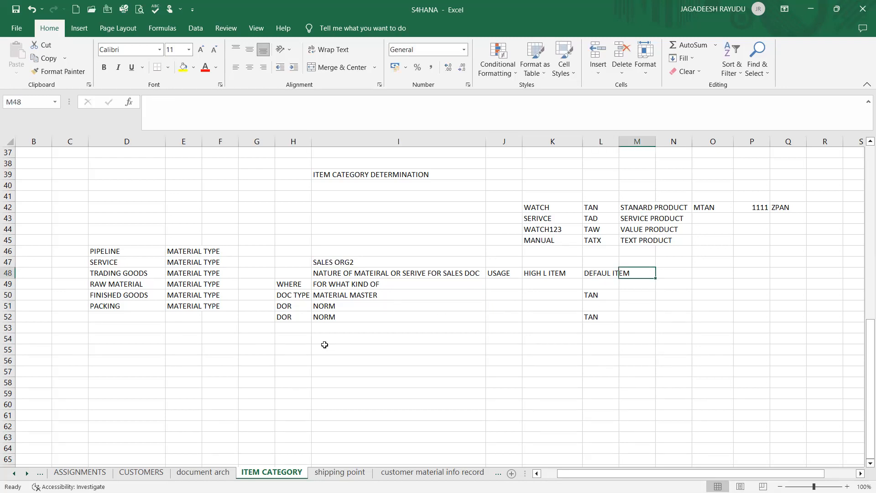
# Step: Copy the DOR, NORM and TAN rule from H52:L52 to row 54, starting at H54
pyautogui.click(285, 318)
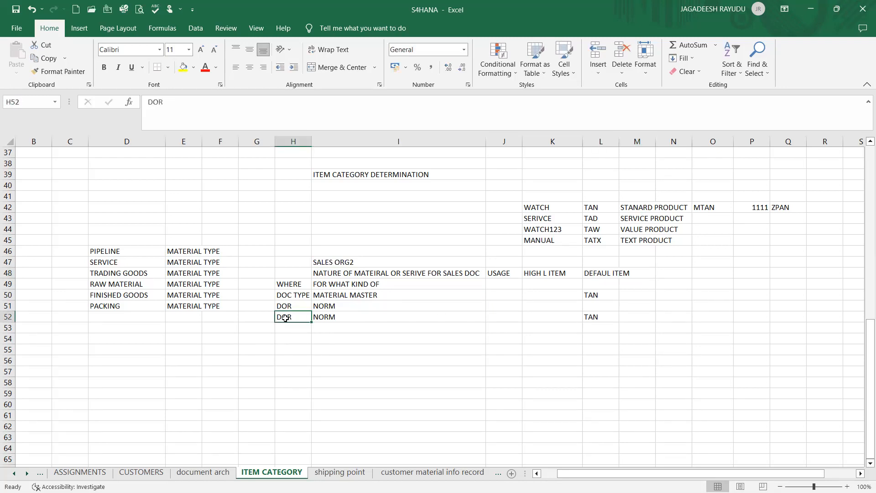
pyautogui.hotkey('shift', 'Right')
pyautogui.hotkey('shift', 'Right')
pyautogui.hotkey('shift', 'Right')
pyautogui.hotkey('shift', 'Right')
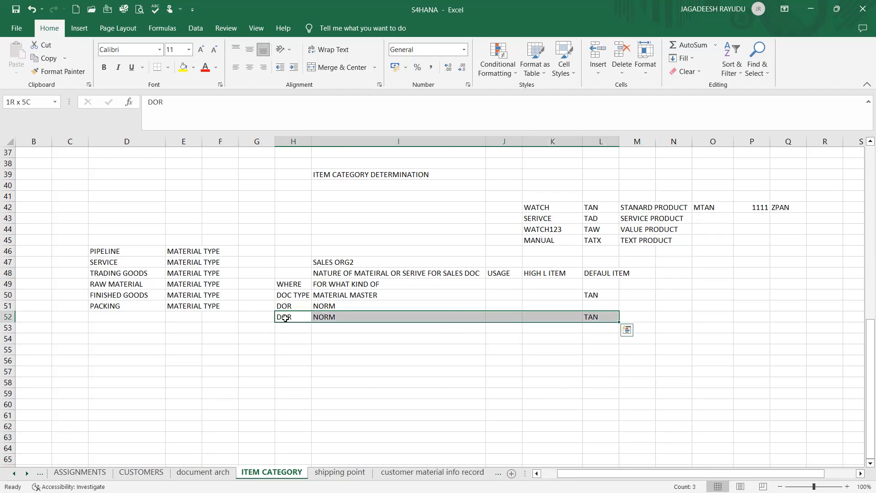
pyautogui.hotkey('ctrl', 'c')
pyautogui.press('Down')
pyautogui.press('Down')
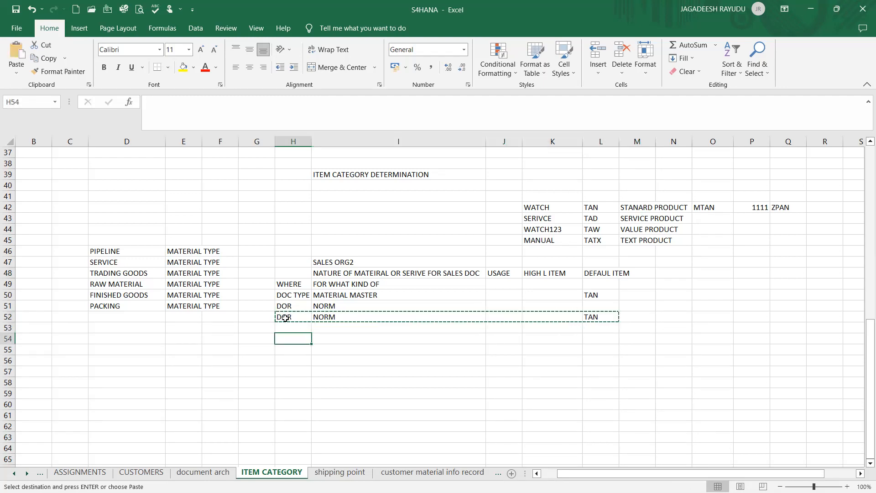
pyautogui.hotkey('ctrl', 'v')
pyautogui.press('Right')
pyautogui.press('Right')
pyautogui.press('Right')
pyautogui.press('Right')
pyautogui.press('Right')
pyautogui.press('Right')
pyautogui.press('Right')
pyautogui.press('Right')
pyautogui.press('Up')
pyautogui.press('Down')
# Step: Enter WATCH in cells D57 and D58 as two example products
pyautogui.click(162, 385)
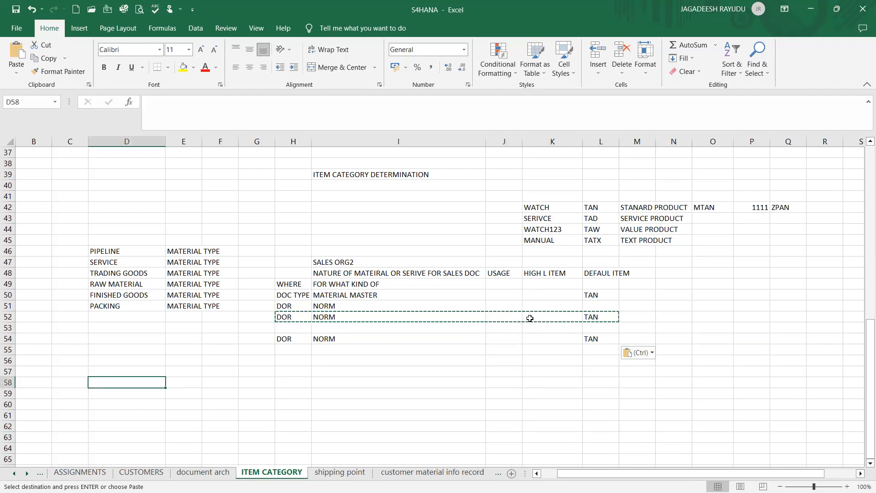
pyautogui.click(130, 368)
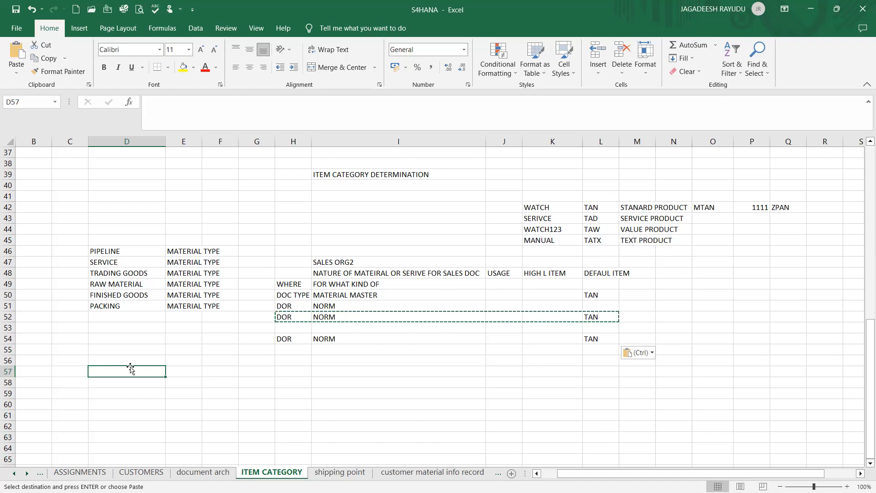
pyautogui.write('WA')
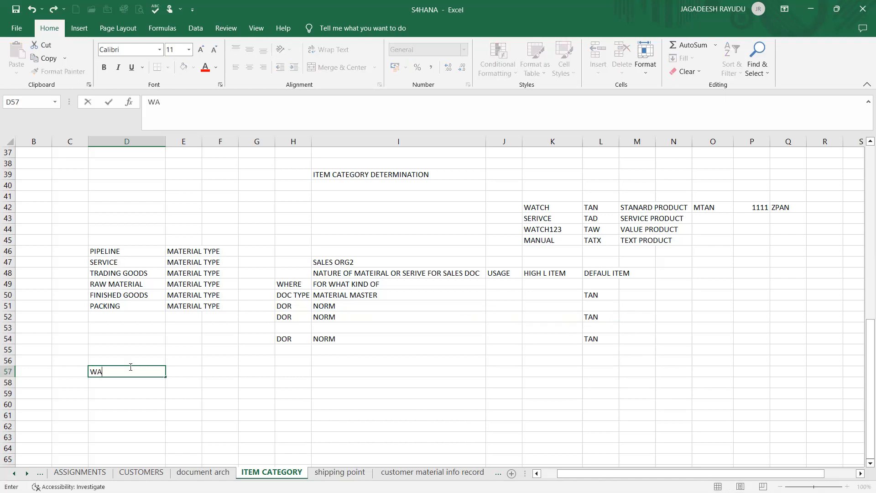
pyautogui.write('TCH')
pyautogui.press('Return')
pyautogui.press('Right')
pyautogui.press('Left')
pyautogui.press('Right')
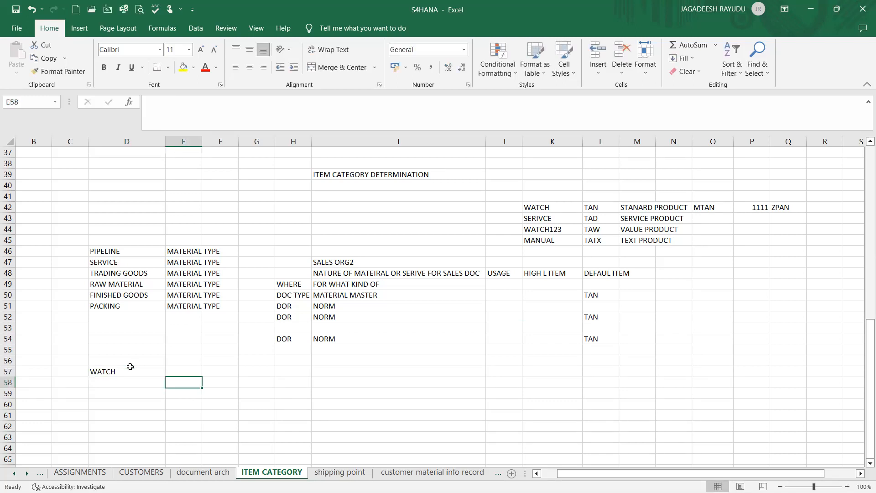
pyautogui.press('Left')
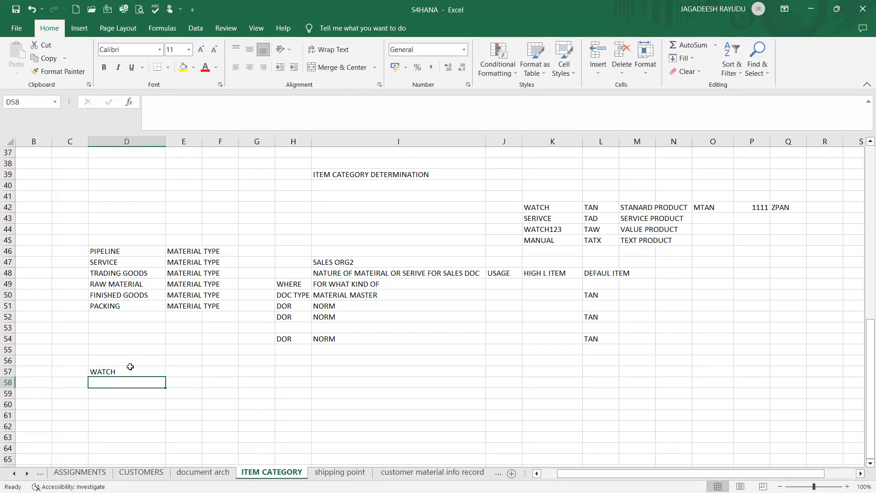
pyautogui.write('WAT')
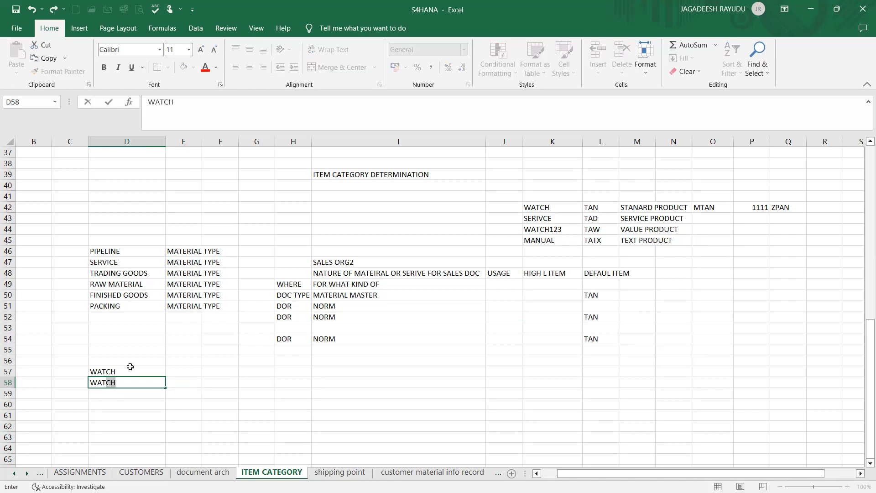
pyautogui.press('Return')
pyautogui.press('Down')
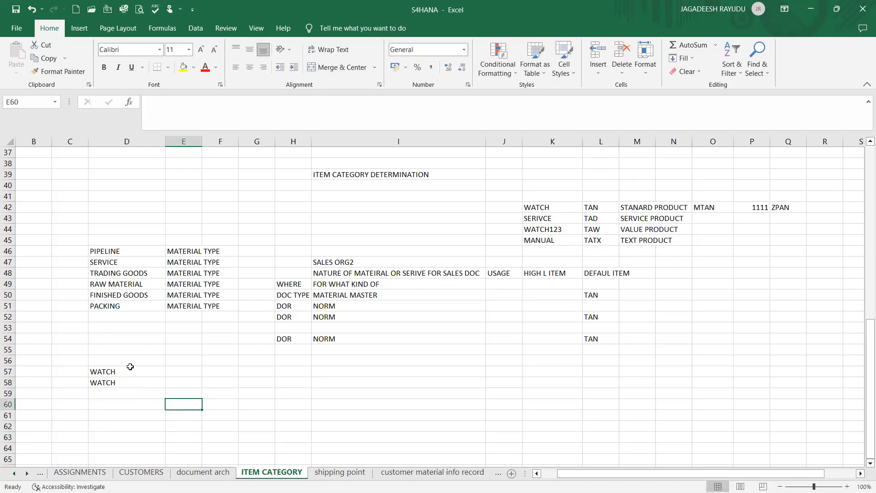
# Step: Add LAPTOP in cell D60 and MOUSE in cell D61 as further example products
pyautogui.write('LAPTOP')
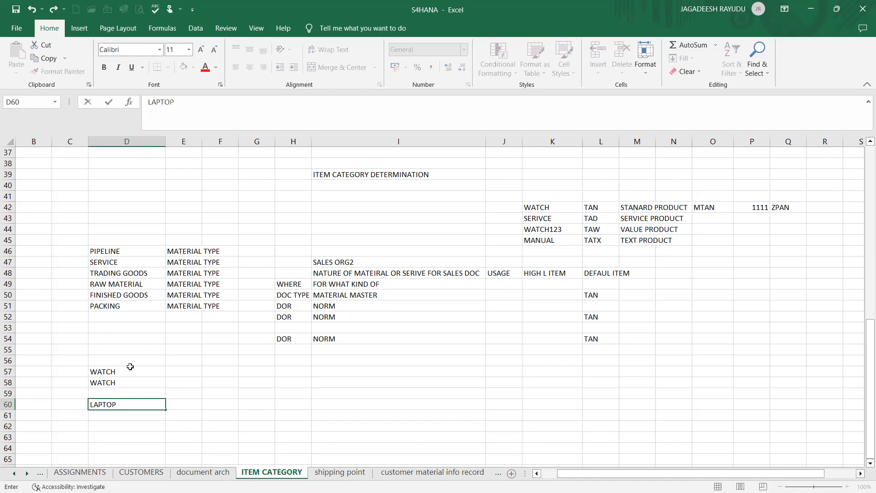
pyautogui.press('Return')
pyautogui.write('MOUSE')
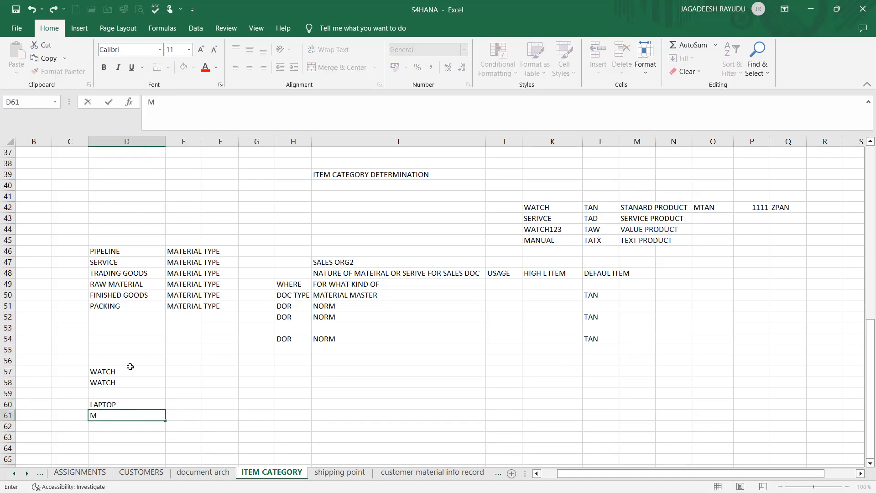
pyautogui.press('Tab')
# Step: Enter TAN in cell E57 as the item category of the first WATCH line
pyautogui.press('Up')
pyautogui.press('Up')
pyautogui.press('Up')
pyautogui.press('Up')
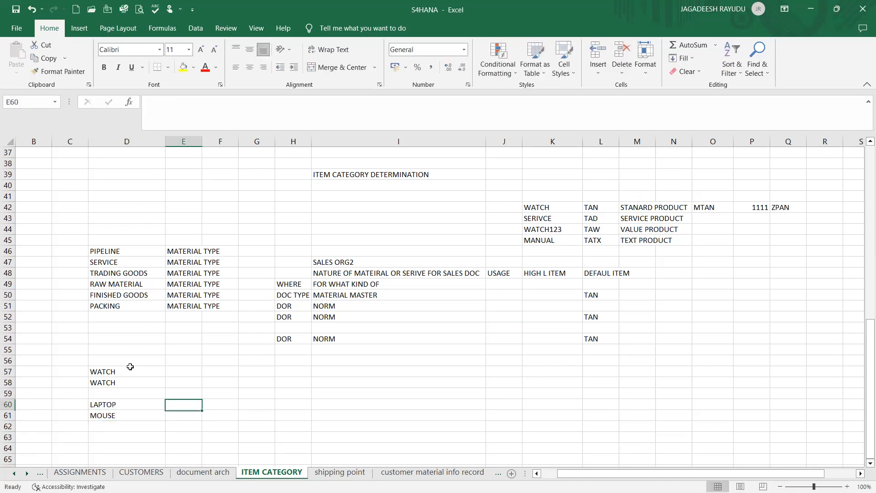
pyautogui.write('TAN')
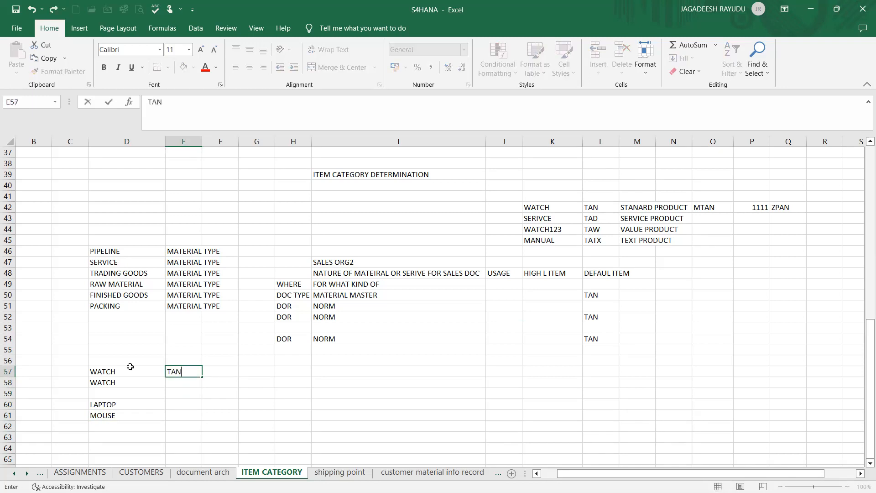
pyautogui.press('Tab')
pyautogui.hotkey('shift', 'Tab')
pyautogui.press('Tab')
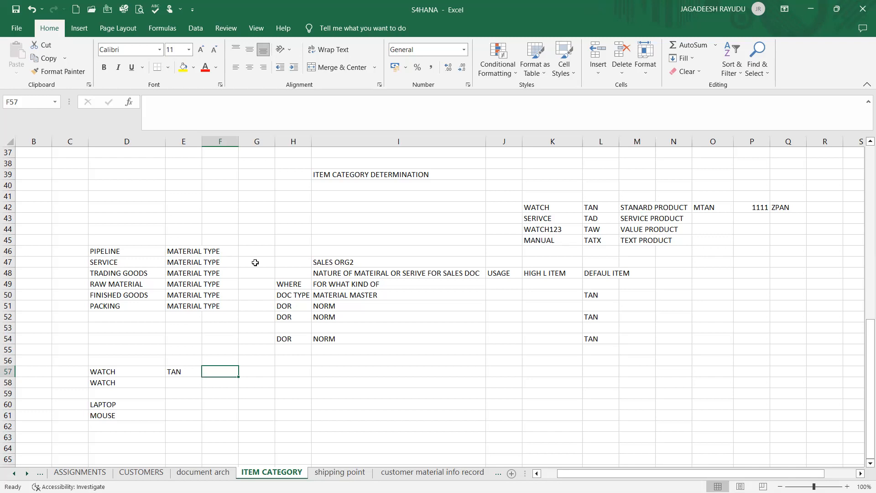
# Step: Fill in PRICING, 3000 and USD in cells F57 to H57 for the first WATCH line
pyautogui.write('PRIC')
pyautogui.press('BackSpace')
pyautogui.write('ICING')
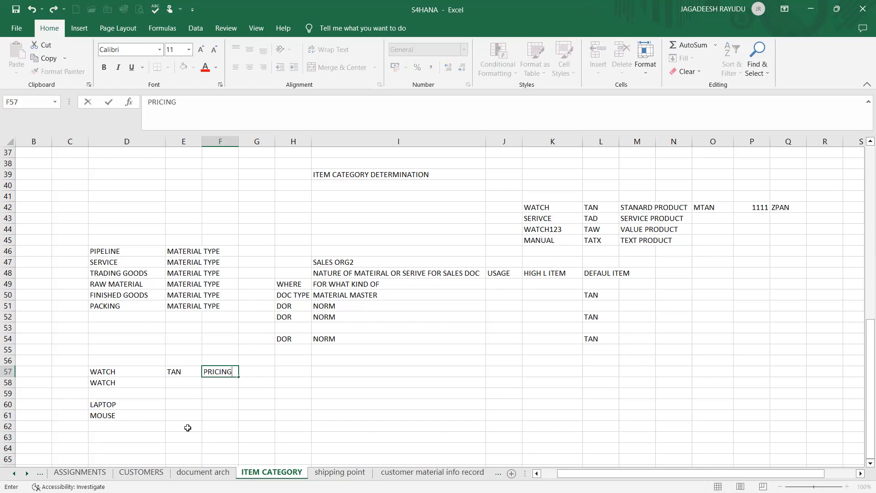
pyautogui.click(268, 373)
pyautogui.write('3000')
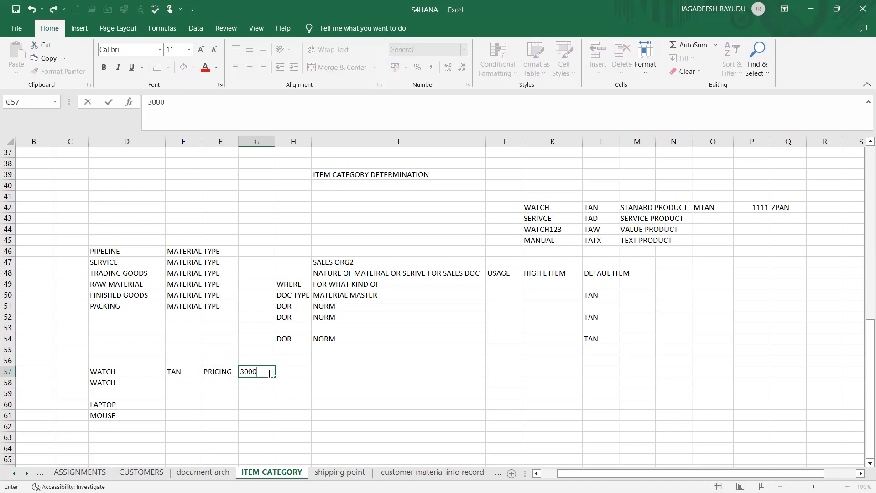
pyautogui.press('Tab')
pyautogui.write('USD')
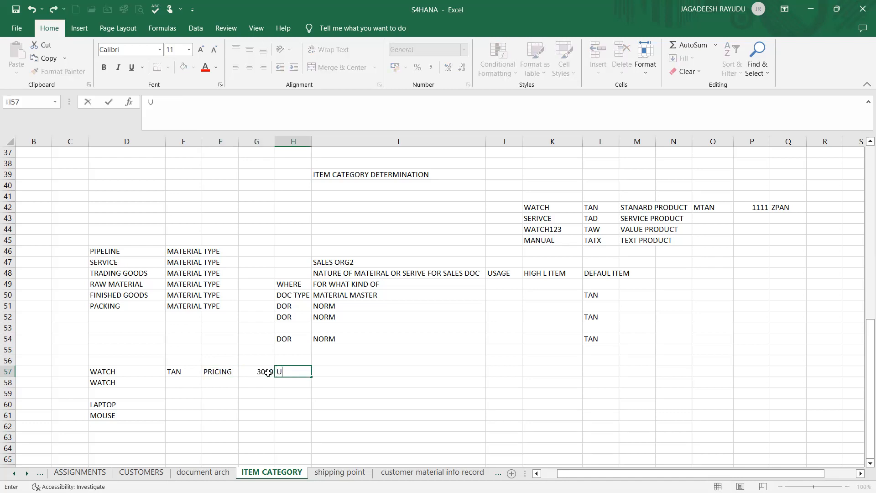
pyautogui.click(244, 375)
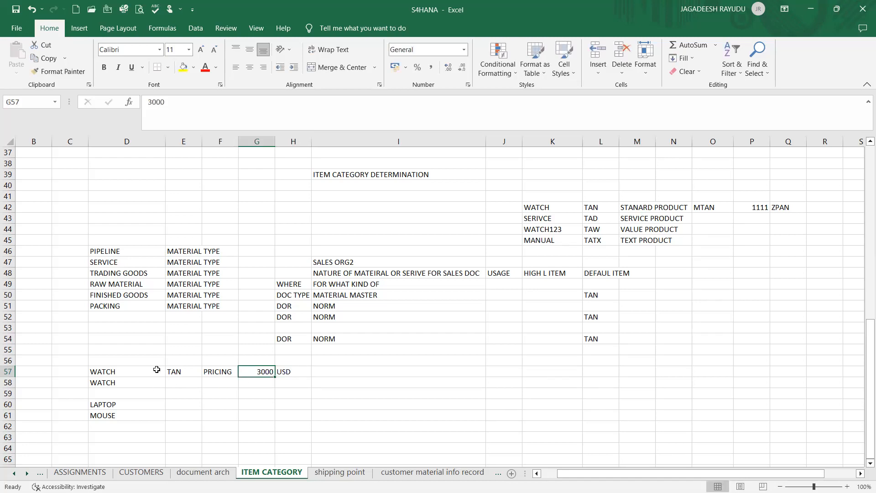
# Step: Enter TANN in cell E58 as the item category of the second WATCH line
pyautogui.click(105, 386)
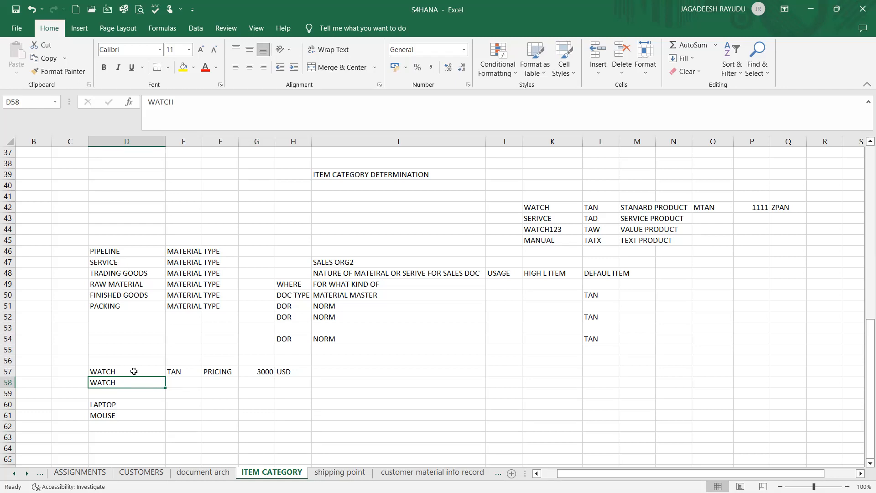
pyautogui.moveTo(132, 368); pyautogui.dragTo(133, 385)
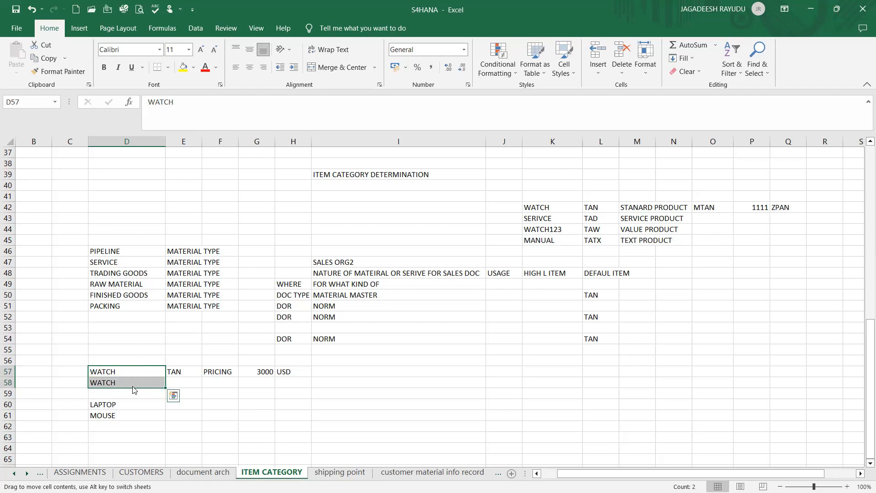
pyautogui.click(191, 372)
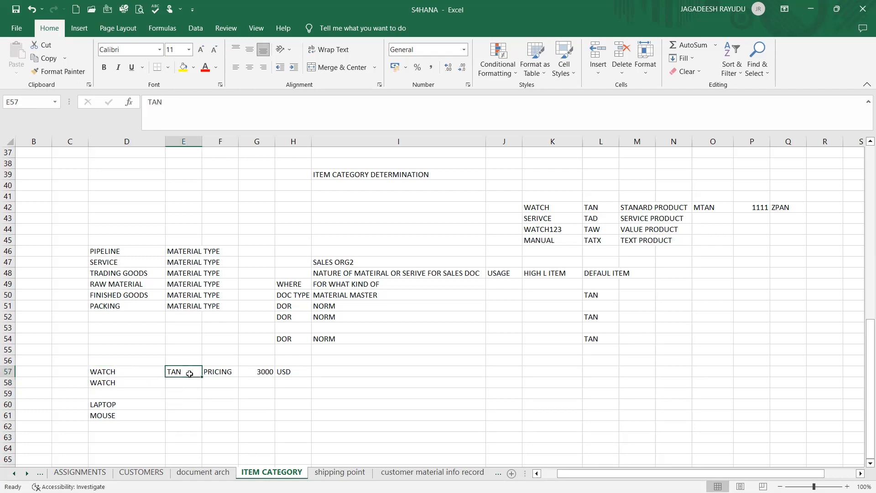
pyautogui.click(185, 383)
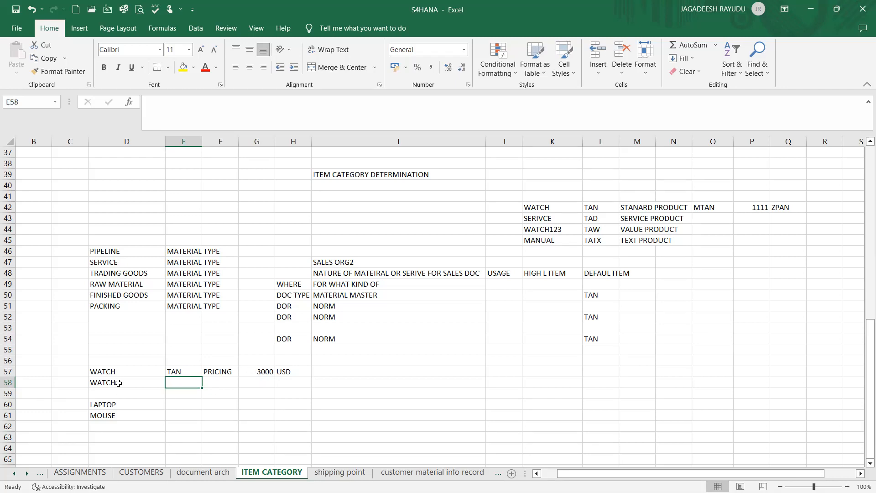
pyautogui.write('TAN')
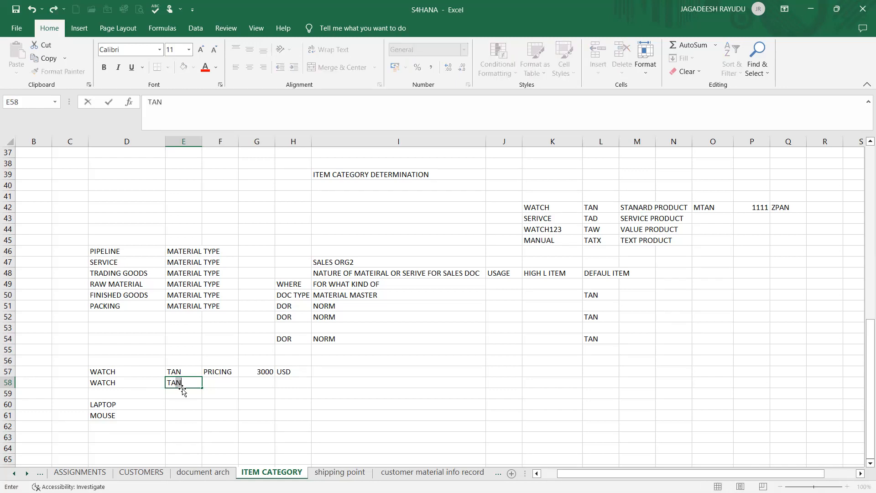
pyautogui.write('N')
pyautogui.press('Tab')
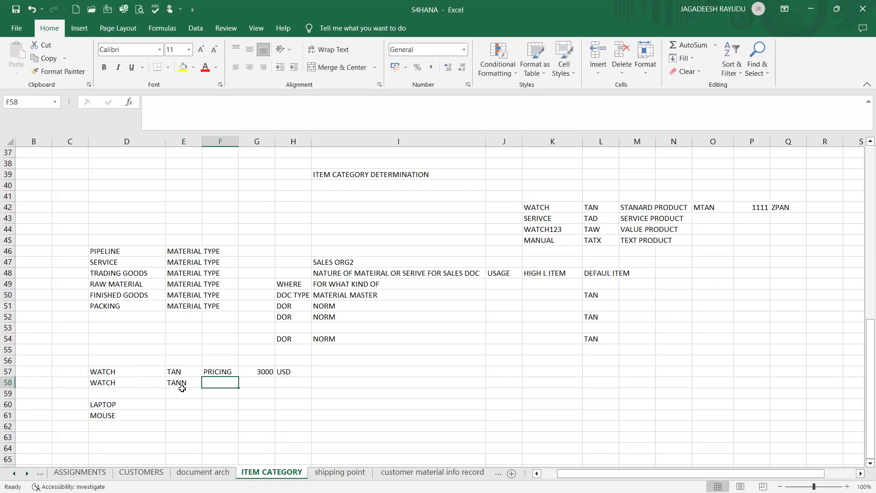
# Step: Label the second WATCH line as FREE GOOD in cell F58
pyautogui.write('FREE GFOO')
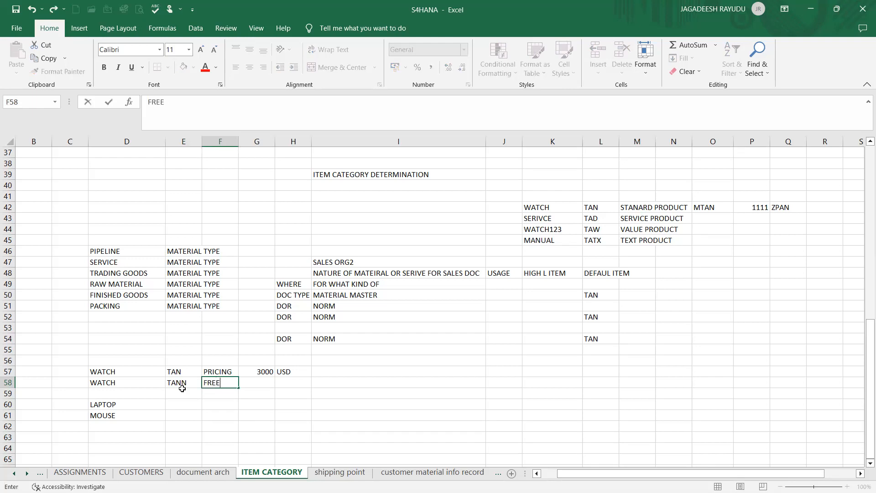
pyautogui.press('BackSpace')
pyautogui.press('BackSpace')
pyautogui.press('BackSpace')
pyautogui.press('BackSpace')
pyautogui.write('GFO')
pyautogui.press('BackSpace')
pyautogui.press('BackSpace')
pyautogui.press('BackSpace')
pyautogui.write('GOOD')
# Step: Add a net price row below the WATCH lines with NET in F59 and 3000 in G59
pyautogui.click(256, 395)
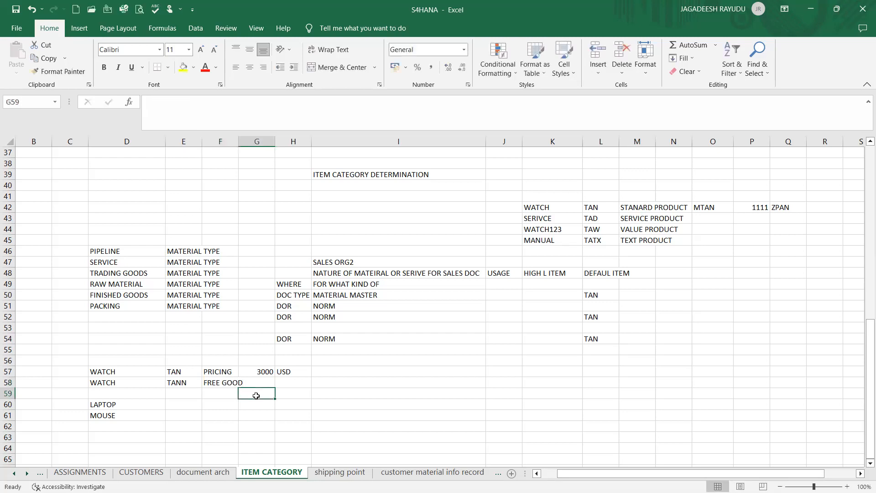
pyautogui.write('3000')
pyautogui.click(214, 391)
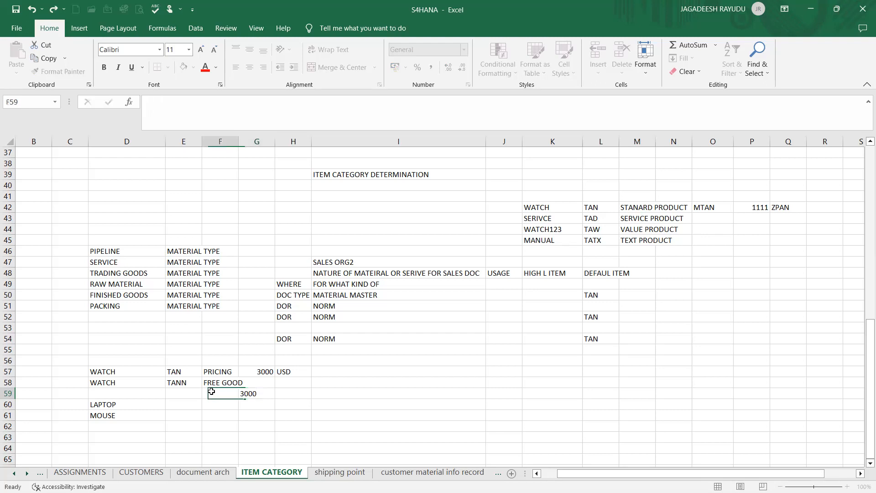
pyautogui.write('NET')
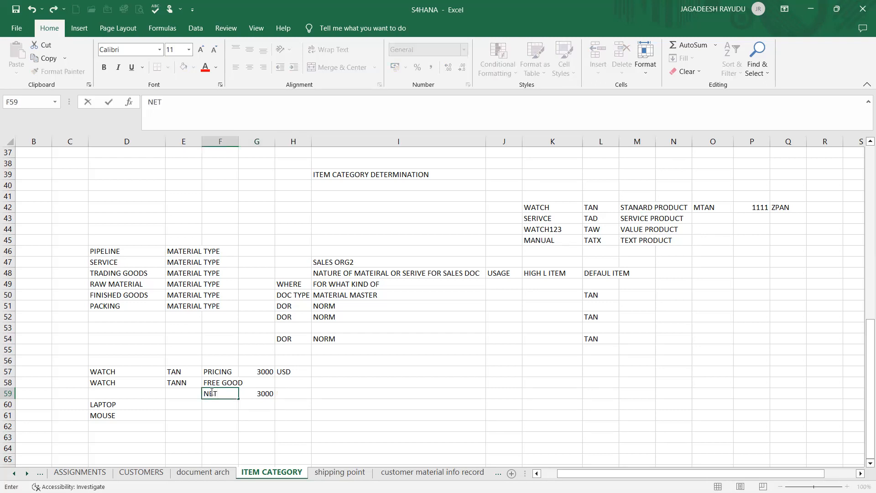
pyautogui.click(185, 391)
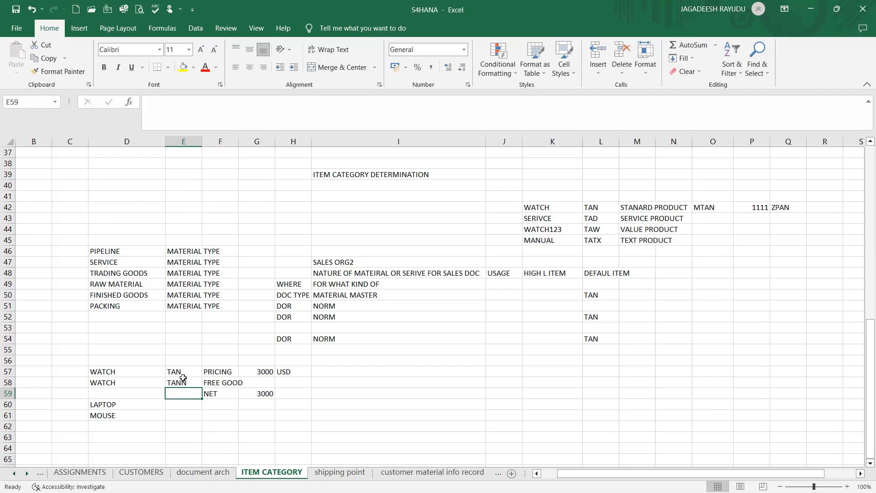
pyautogui.moveTo(187, 371); pyautogui.dragTo(185, 382)
pyautogui.click(185, 382)
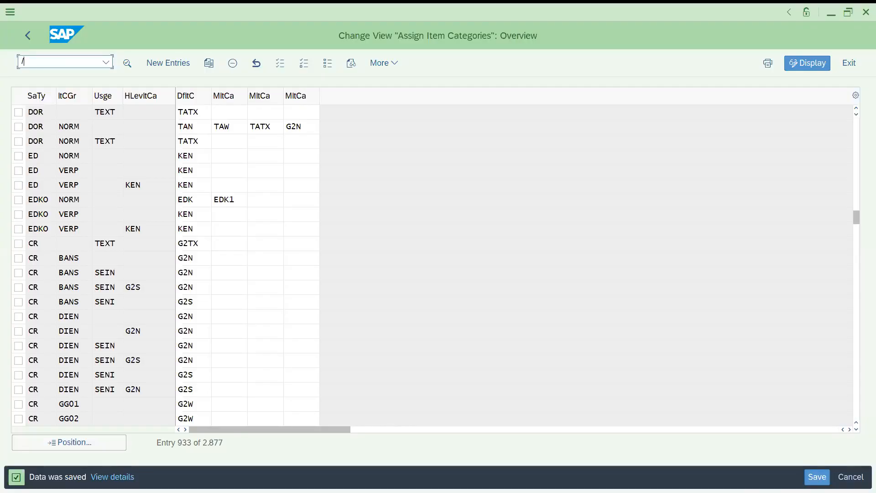
# Step: Switch to SAP, open the Maintain Item Categories view in a new session, and display the details of item category TANN
pyautogui.write('OVOV')
pyautogui.press('Return')
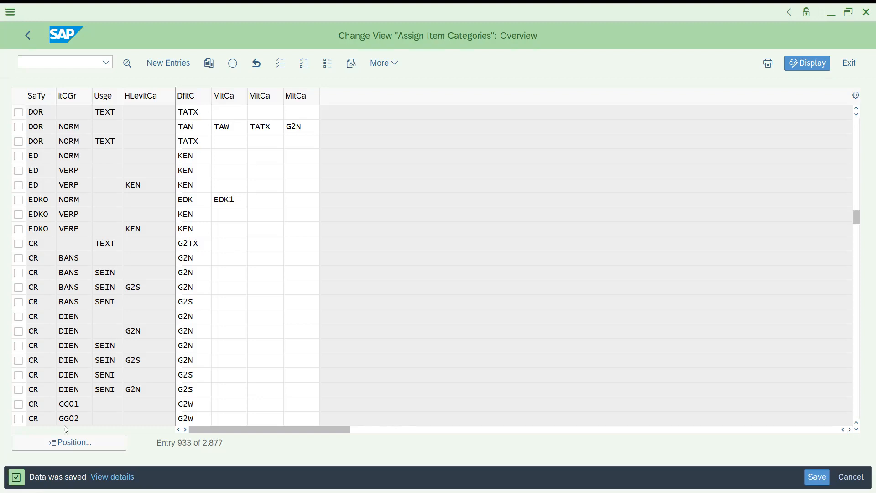
pyautogui.hotkey('alt', 'Tab')
pyautogui.click(75, 439)
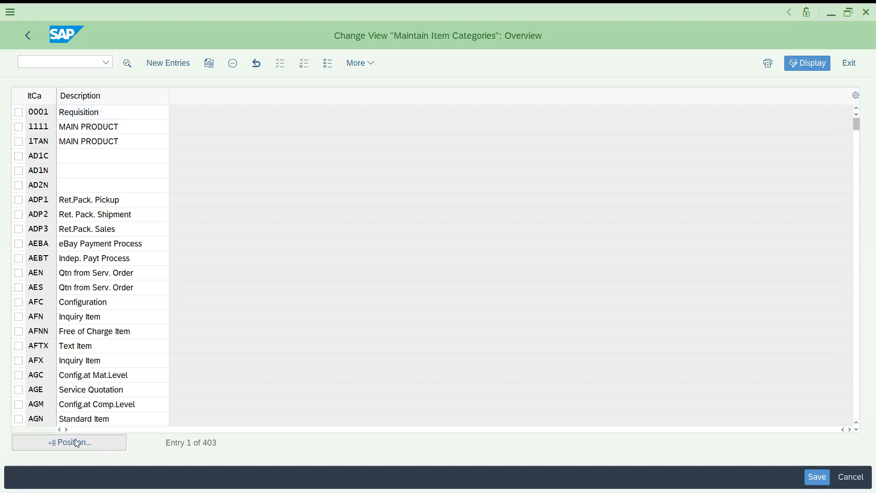
pyautogui.write('TANN')
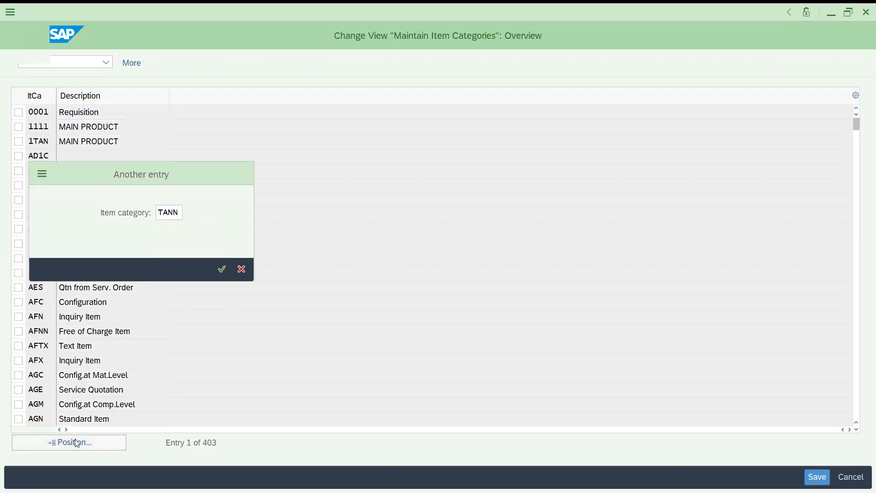
pyautogui.press('Return')
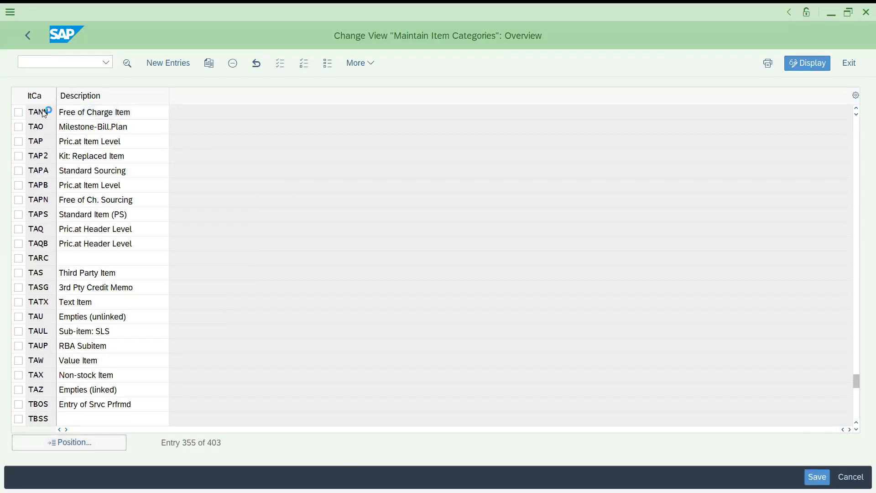
pyautogui.doubleClick(44, 114)
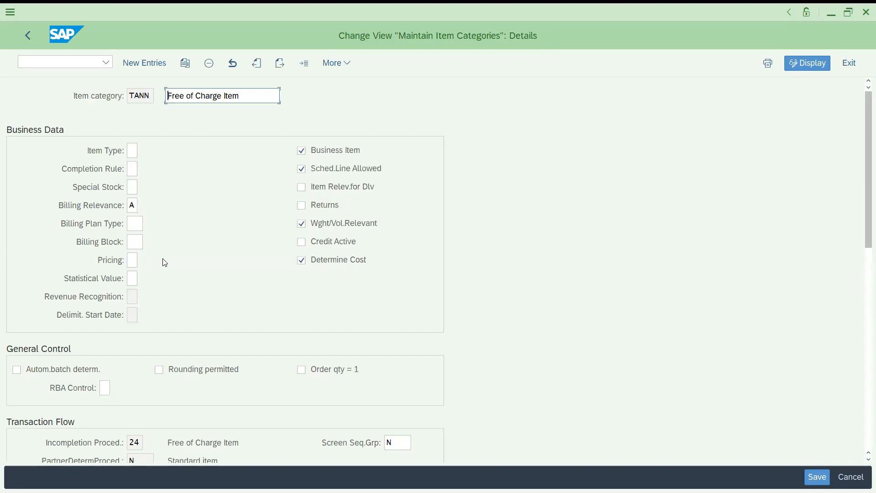
# Step: Examine the possible pricing values for item category TANN, from no pricing to free goods pricing, and close the list unchanged
pyautogui.click(132, 260)
pyautogui.click(143, 260)
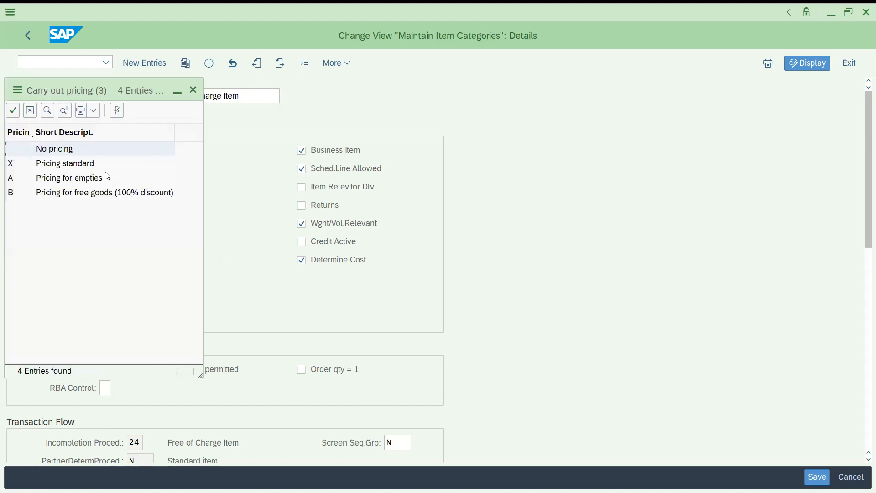
pyautogui.click(82, 164)
pyautogui.click(80, 177)
pyautogui.click(67, 152)
pyautogui.click(77, 194)
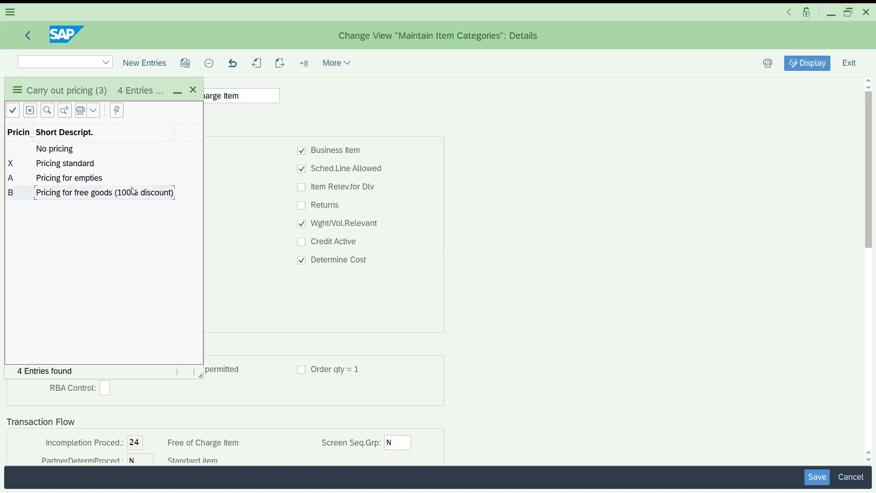
pyautogui.click(195, 94)
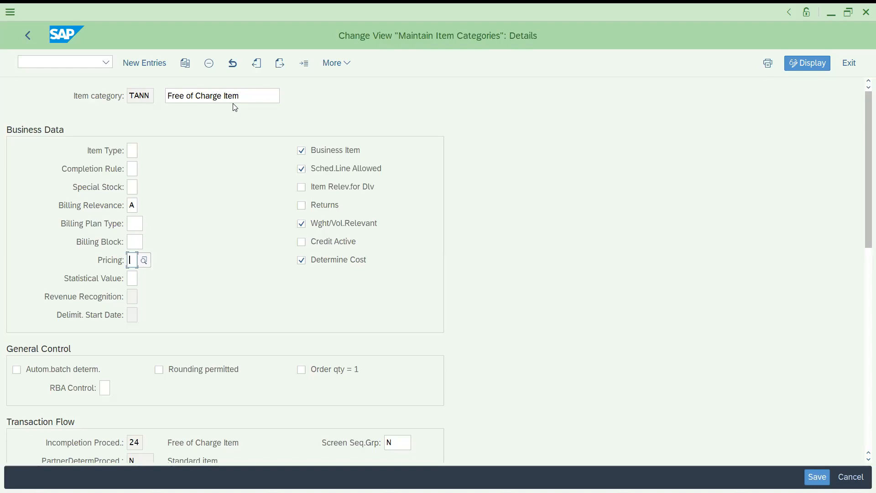
# Step: Return to the item category assignment view and start a new entry with sales document type DOR, item category group NORM and usage FREE
pyautogui.hotkey('ctrl', 's')
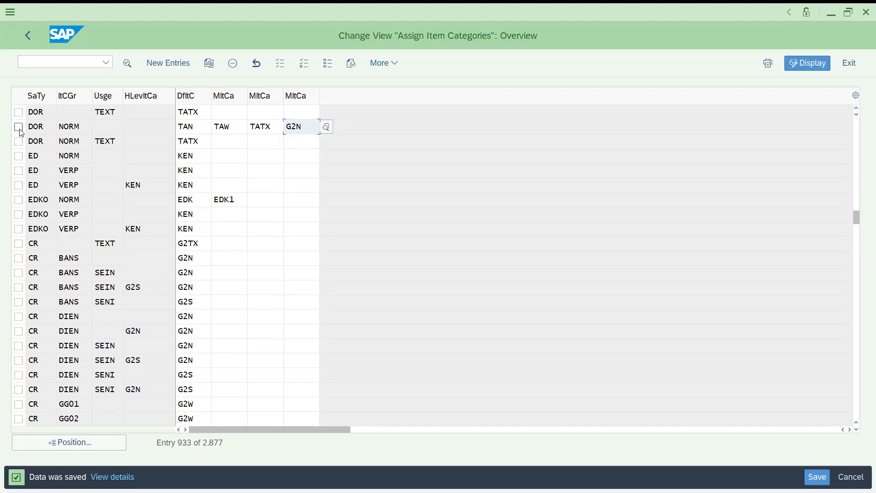
pyautogui.click(177, 63)
pyautogui.write('DOR')
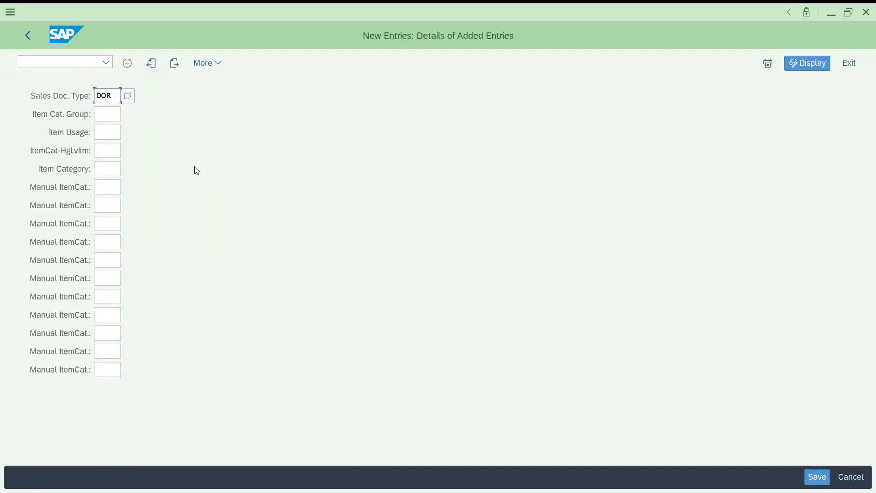
pyautogui.press('Tab')
pyautogui.write('NORM')
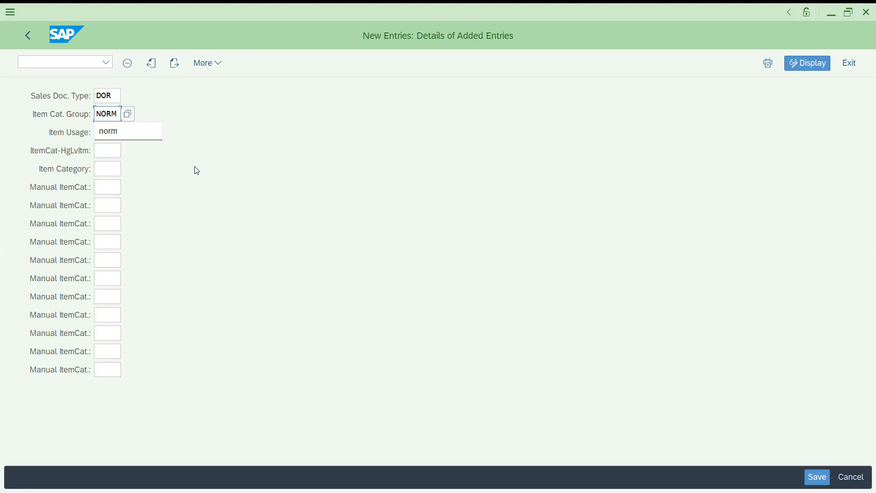
pyautogui.press('Tab')
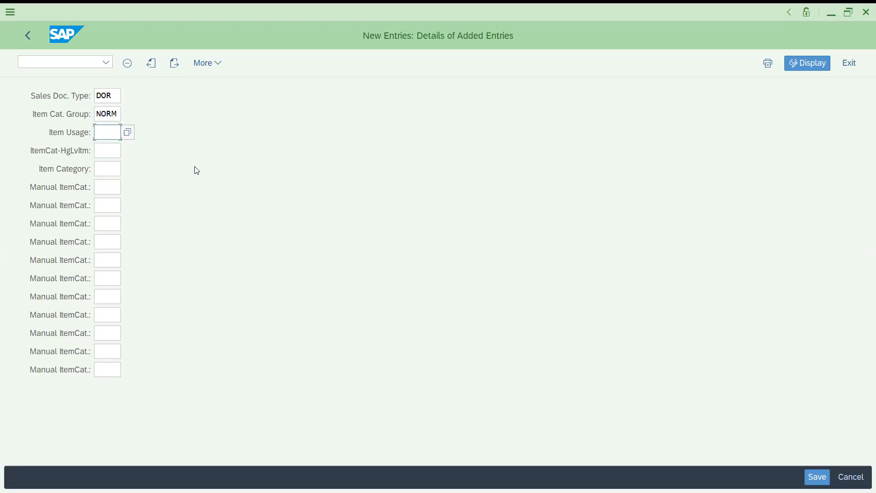
pyautogui.write('FREE')
# Step: Set the new entry's higher-level item category to TAN and its item category to TANN, and save the assignment
pyautogui.click(112, 151)
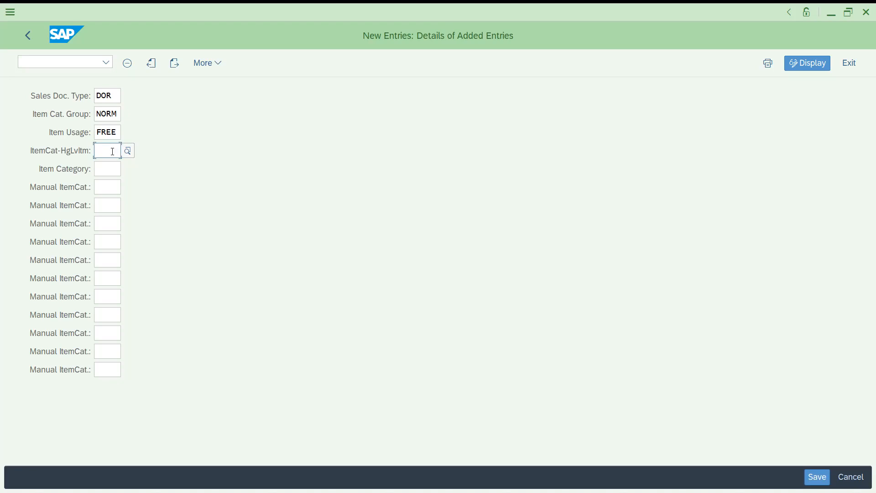
pyautogui.write('TAN')
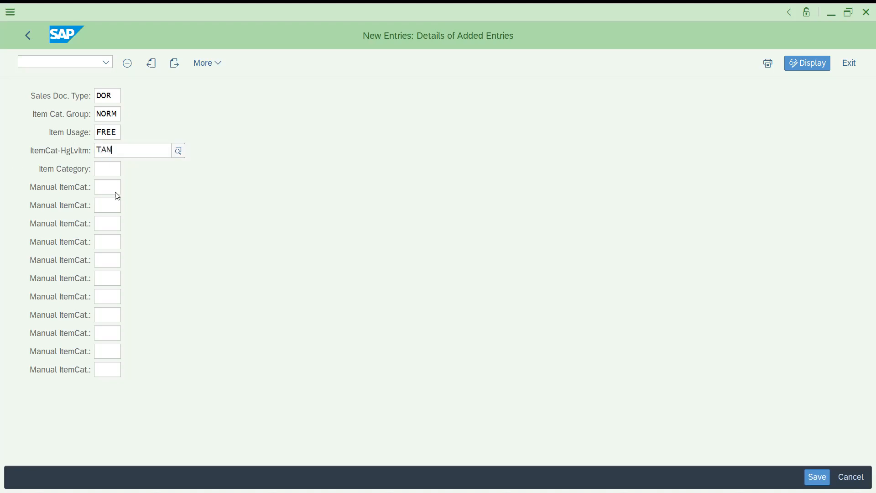
pyautogui.click(113, 205)
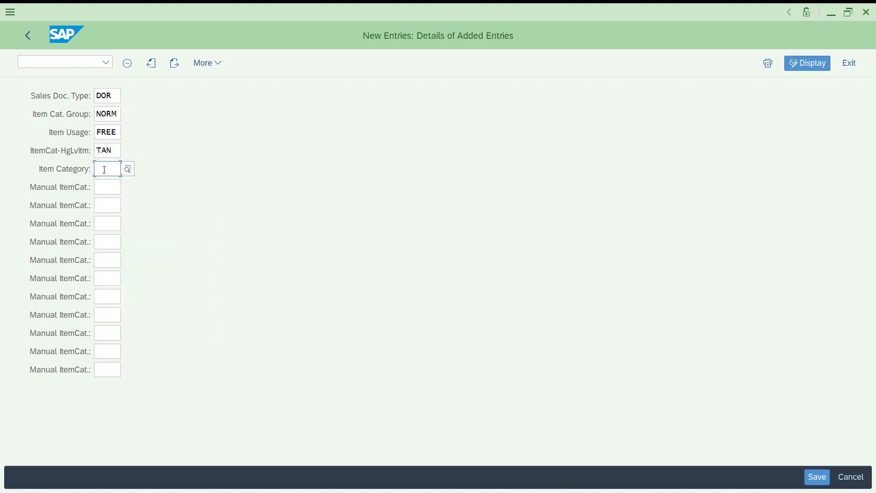
pyautogui.click(105, 152)
pyautogui.click(107, 167)
pyautogui.write('TANN')
pyautogui.hotkey('ctrl', 's')
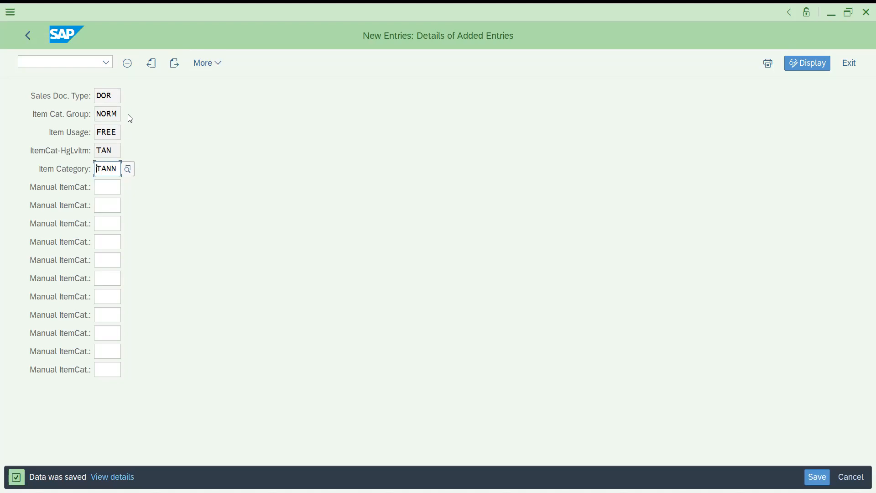
# Step: Add a second item for material 113 with quantity 1 to the open credit sales order and check its item category
pyautogui.click(36, 34)
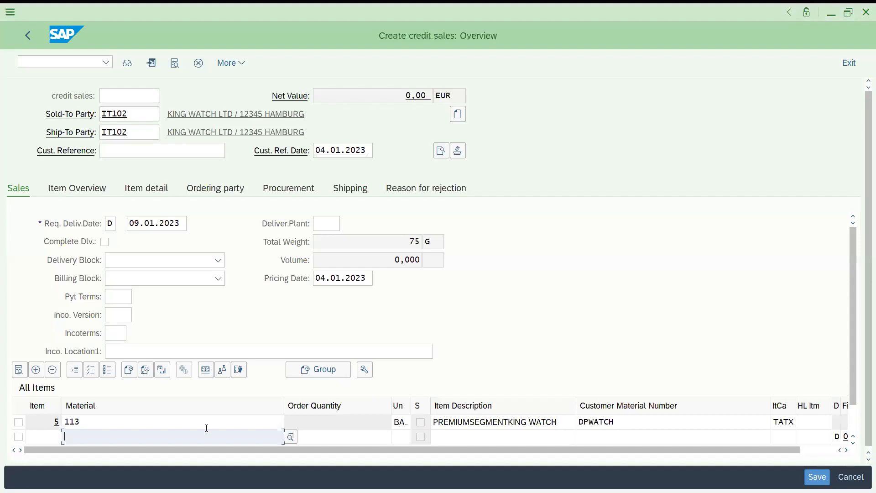
pyautogui.write('113')
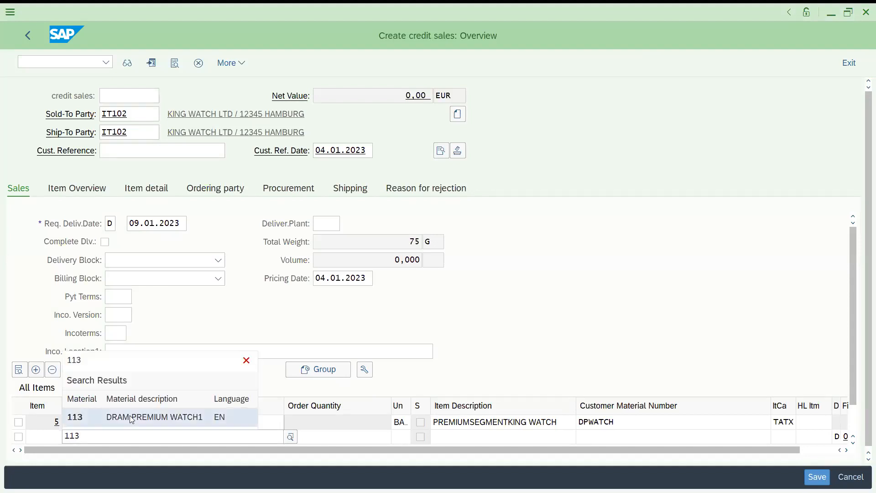
pyautogui.click(131, 416)
pyautogui.press('Tab')
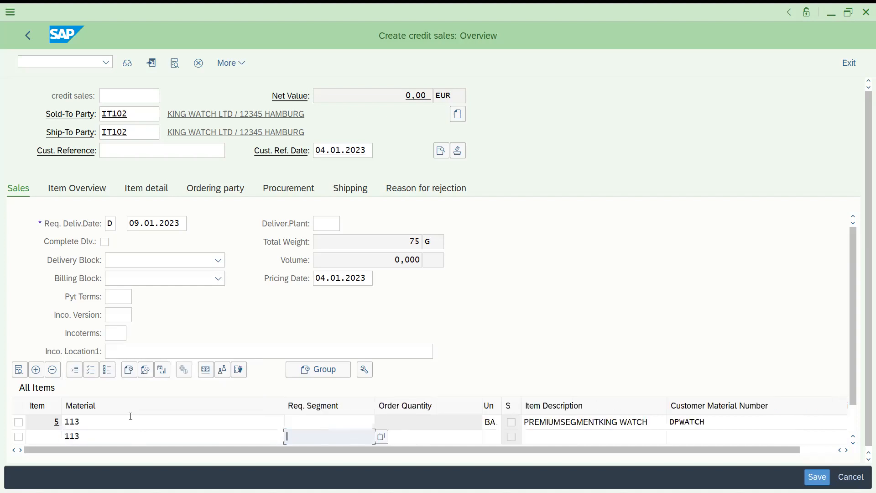
pyautogui.press('Tab')
pyautogui.write('1')
pyautogui.press('Return')
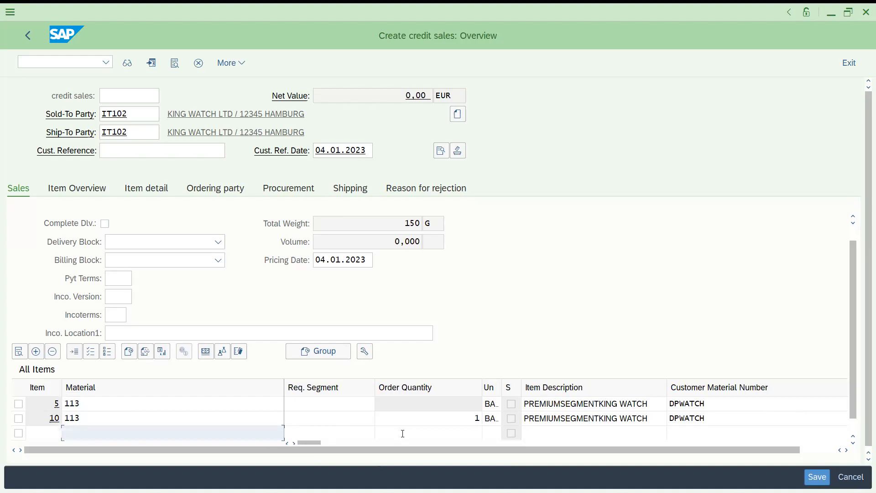
pyautogui.click(398, 420)
pyautogui.press('Tab')
pyautogui.press('Tab')
pyautogui.press('Tab')
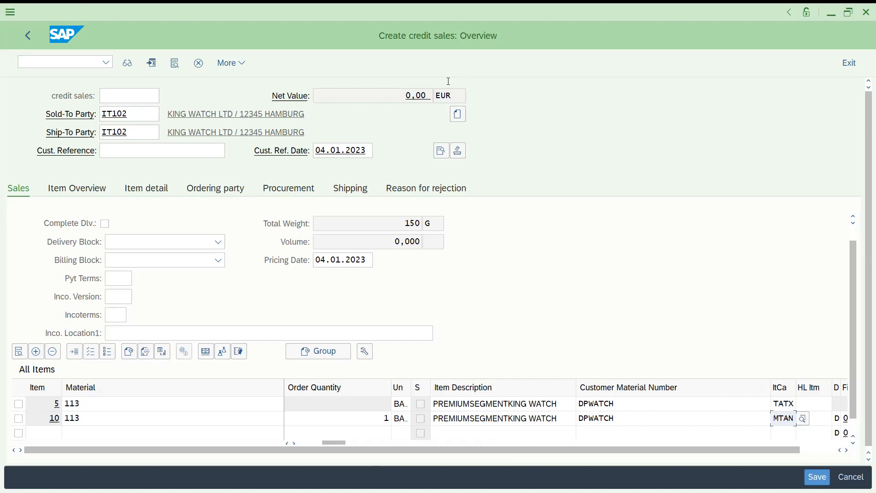
# Step: Review the DOR/NORM entries in the item category assignment view and save the view again
pyautogui.hotkey('alt', 'Tab')
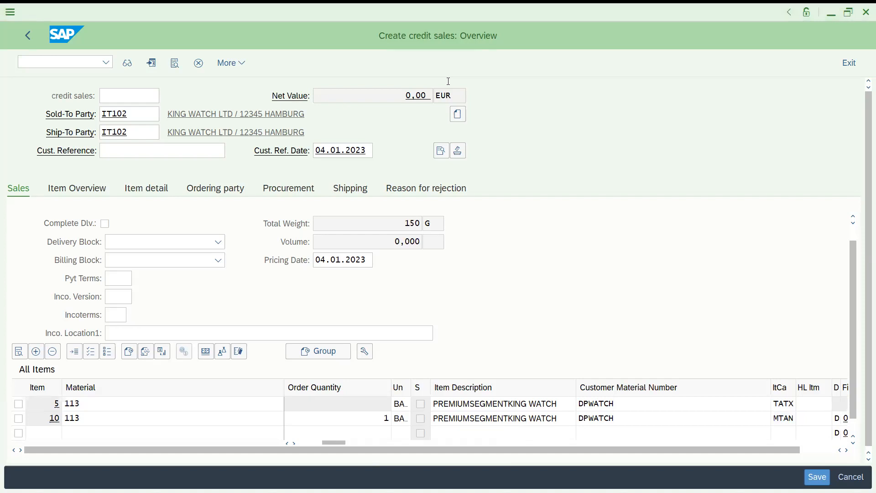
pyautogui.hotkey('alt', 'Tab')
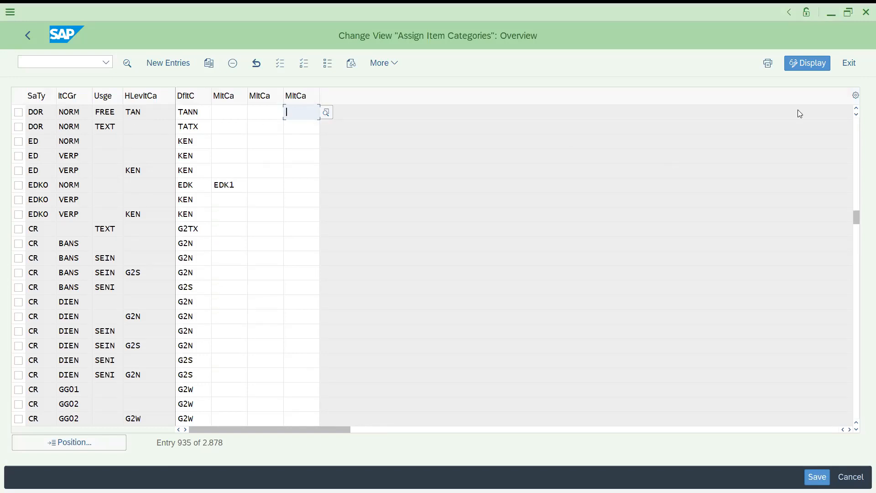
pyautogui.click(857, 110)
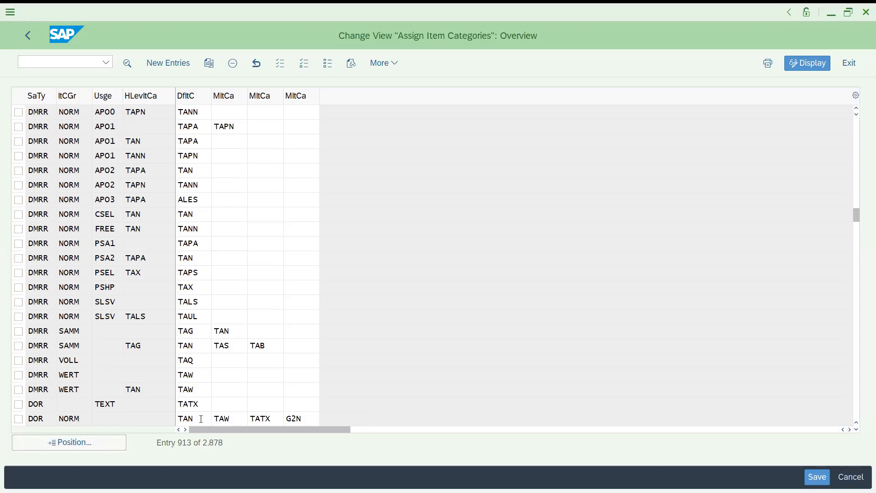
pyautogui.click(201, 419)
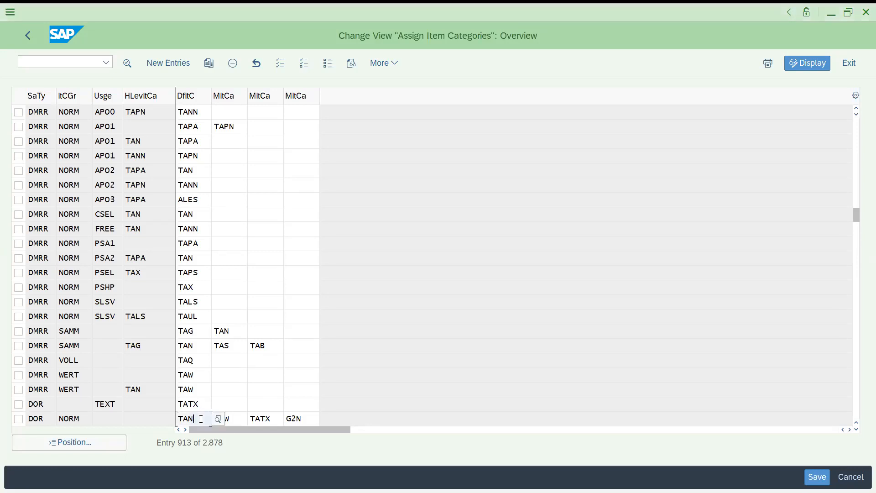
pyautogui.click(857, 430)
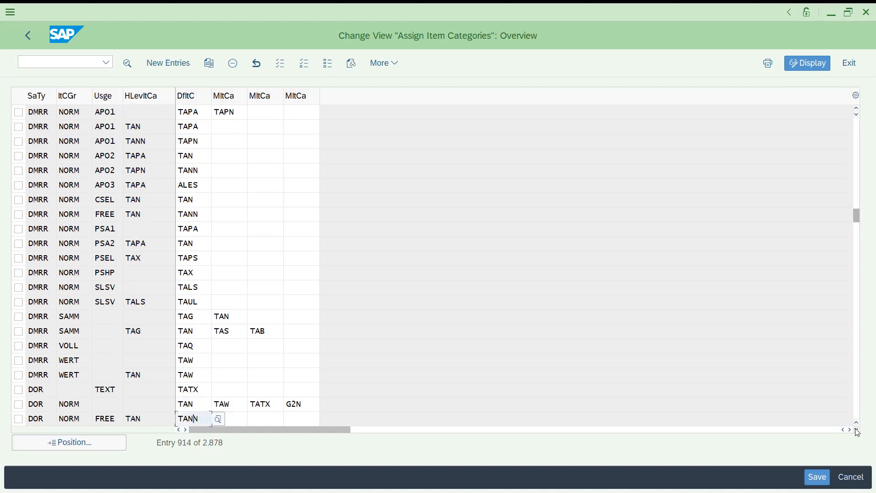
pyautogui.hotkey('ctrl', 's')
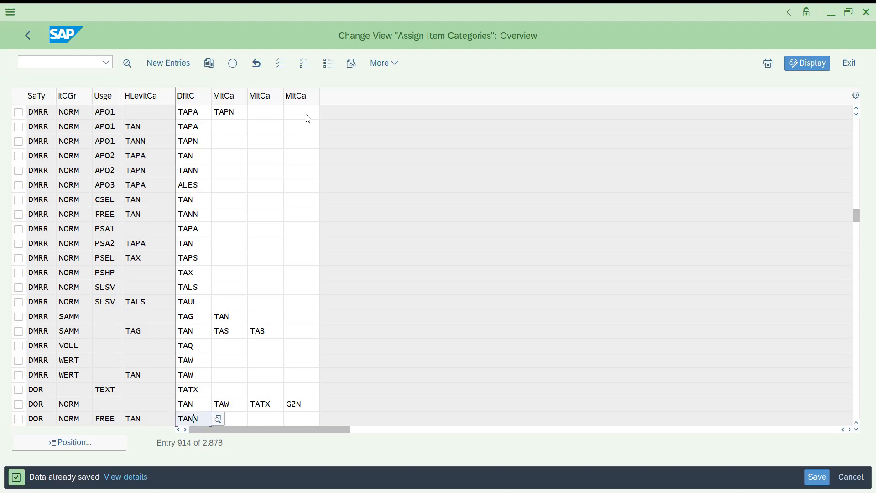
# Step: Restart sales order creation with transaction VA01 for order type DOR and enter the sold-to party's customer number
pyautogui.hotkey('alt', 'Tab')
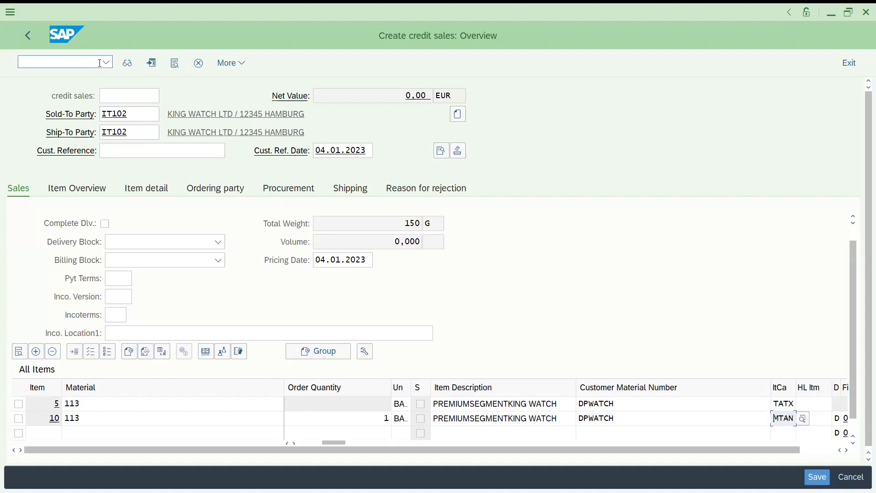
pyautogui.click(69, 63)
pyautogui.write('/NVA01')
pyautogui.press('Return')
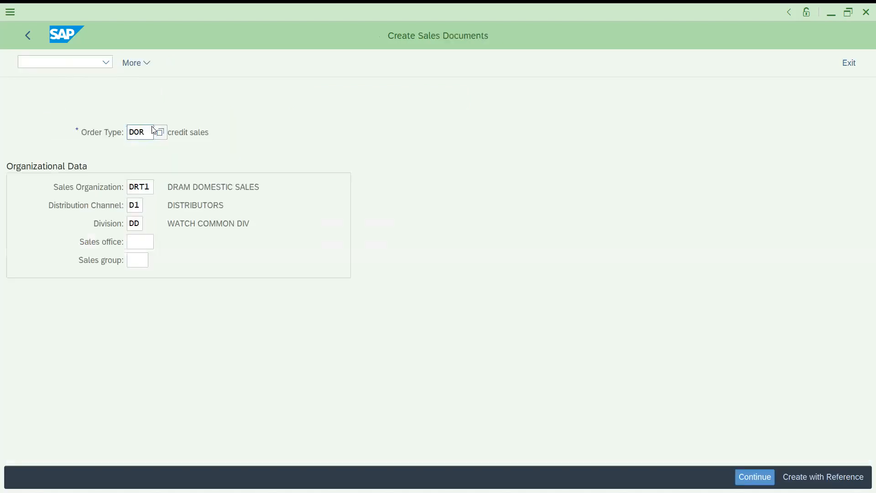
pyautogui.press('Return')
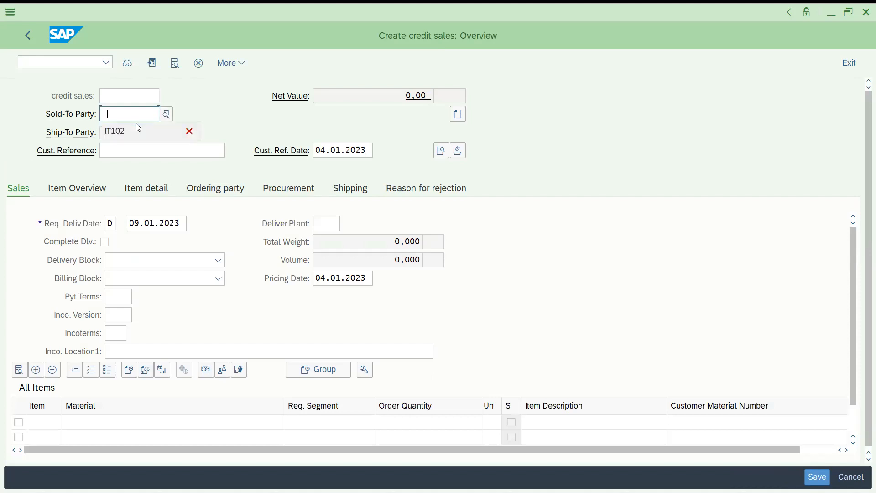
pyautogui.write('IT102')
pyautogui.press('Return')
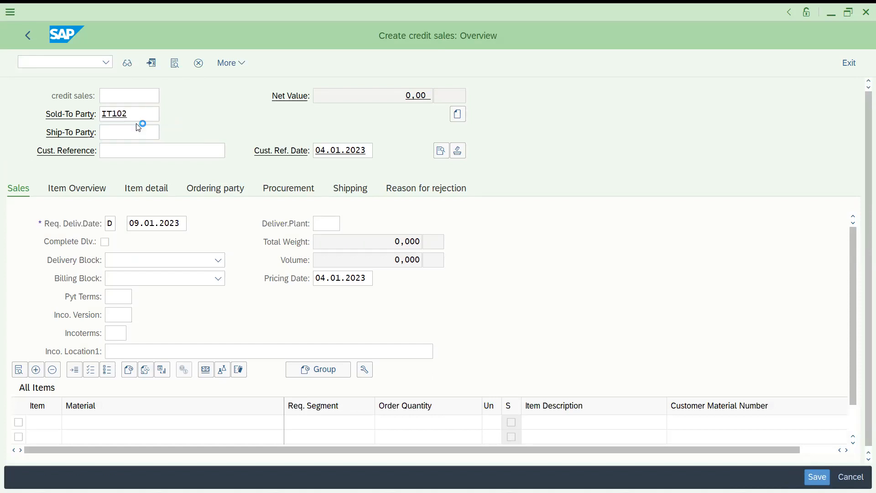
pyautogui.press('Return')
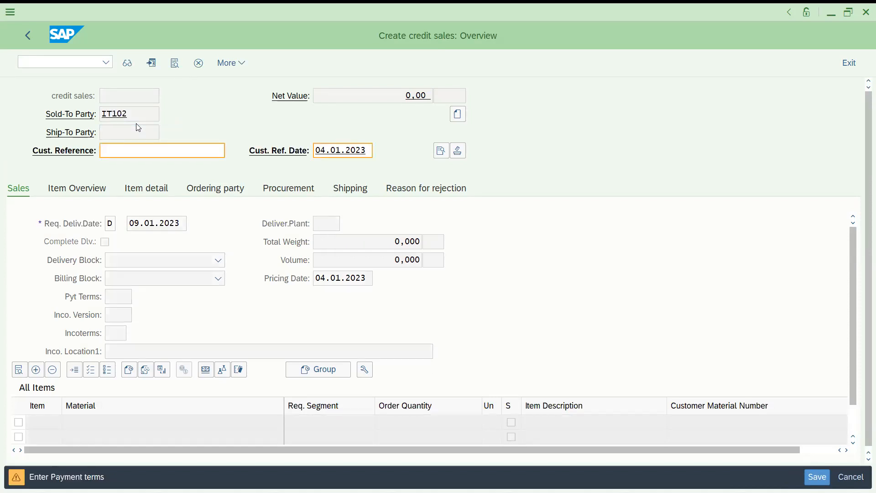
pyautogui.press('Return')
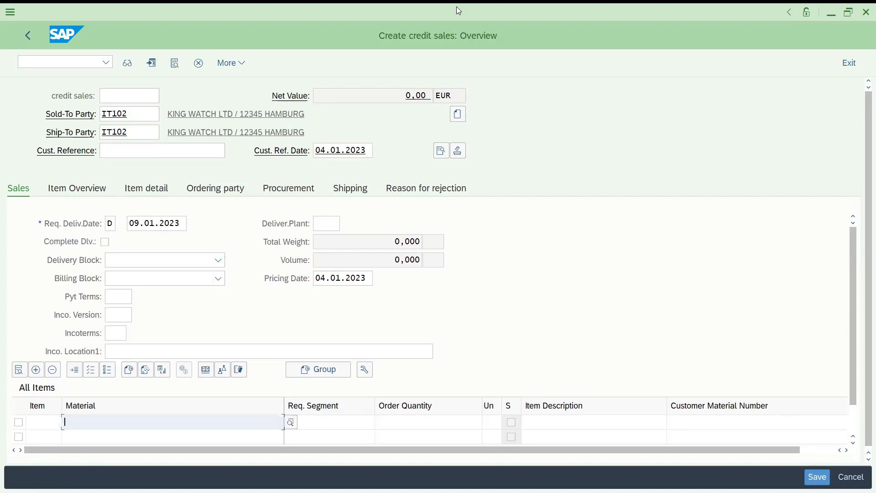
# Step: Add material 113 with order quantity 1 as the first order item and bring its item category into view
pyautogui.hotkey('alt', 'Tab')
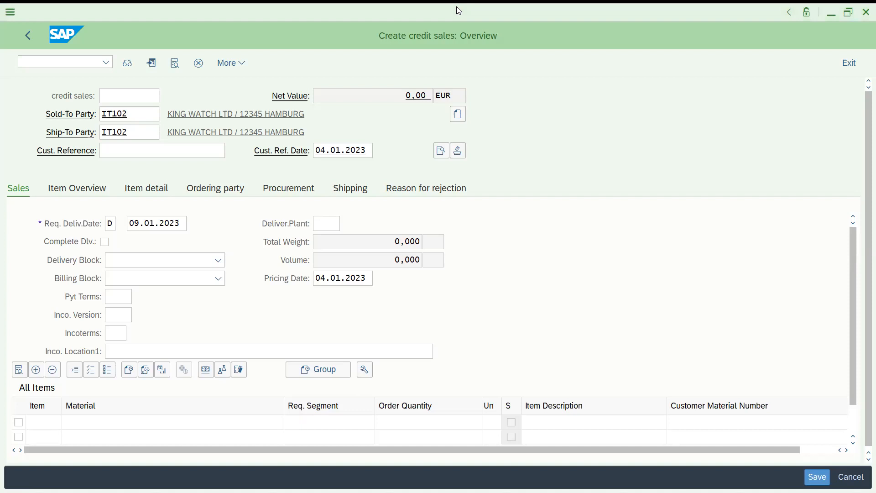
pyautogui.click(85, 421)
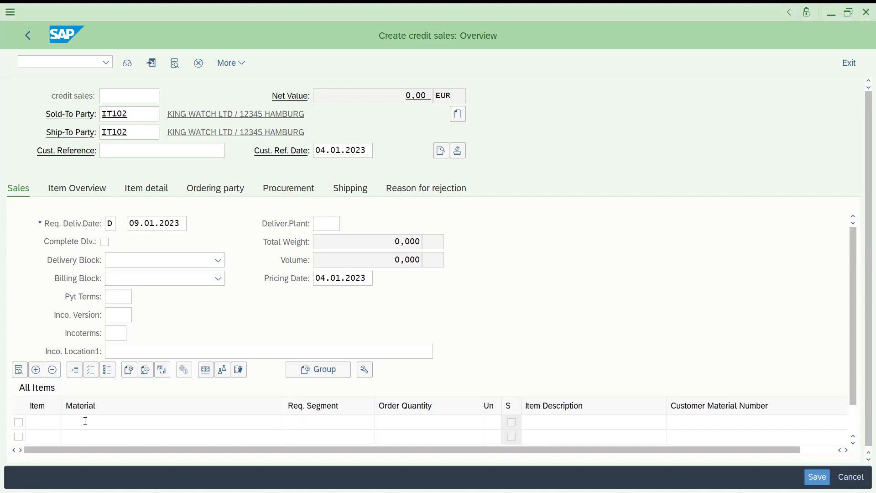
pyautogui.write('113')
pyautogui.press('Tab')
pyautogui.press('Tab')
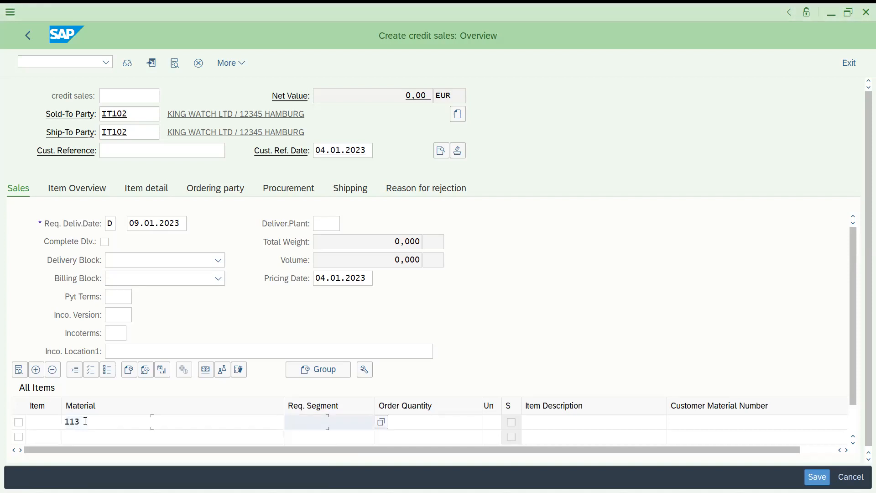
pyautogui.write('1')
pyautogui.press('Return')
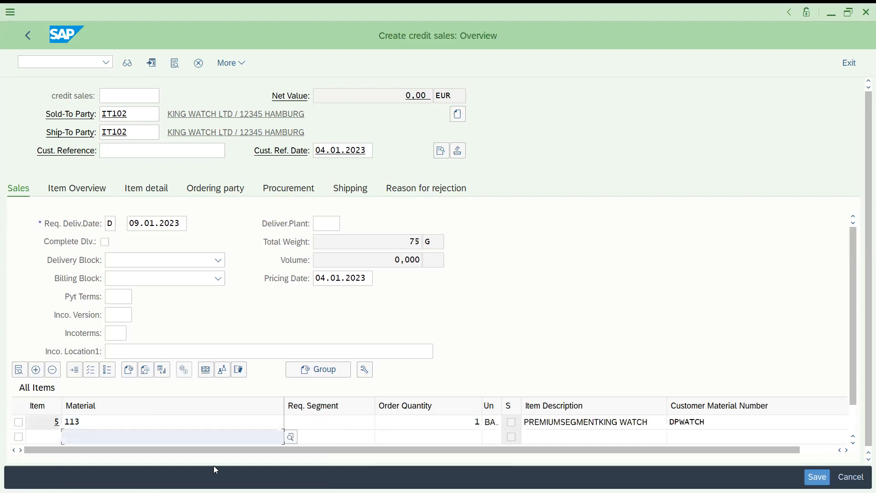
pyautogui.click(399, 424)
pyautogui.press('Tab')
pyautogui.press('Tab')
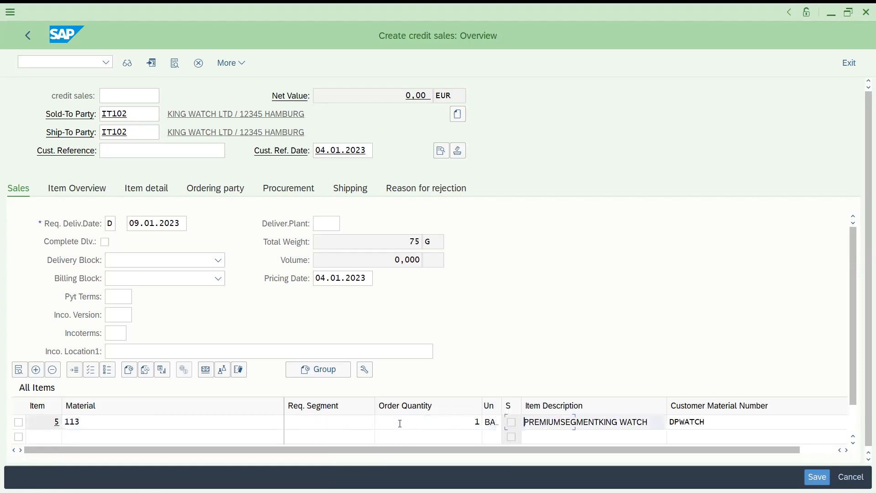
pyautogui.press('Tab')
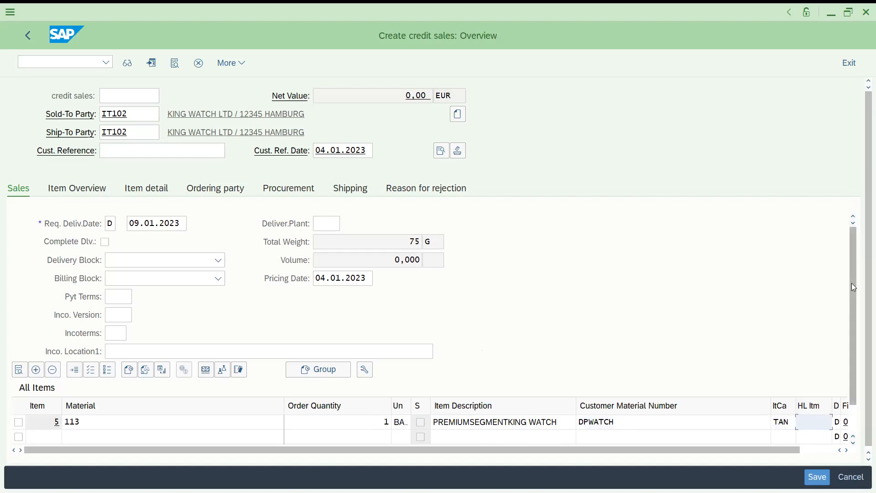
# Step: Clear the item category of the material 113 item and enter TAN manually
pyautogui.scroll(-2, 853, 286)
pyautogui.click(784, 404)
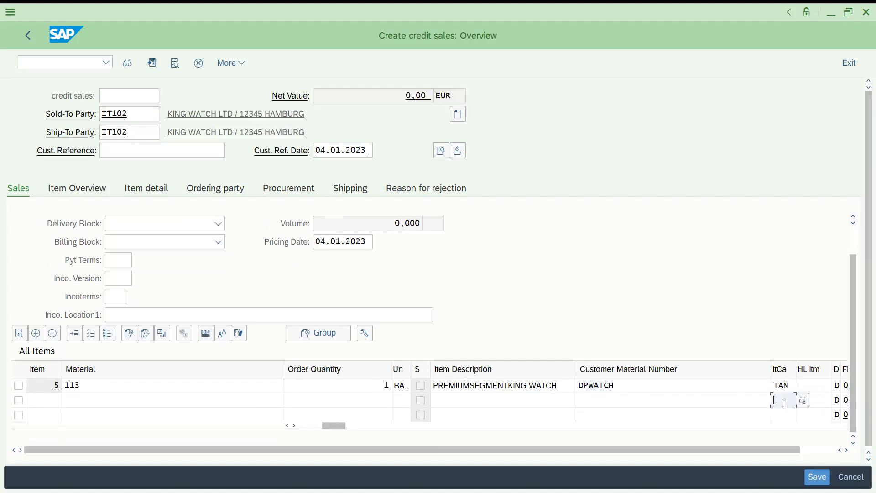
pyautogui.click(817, 400)
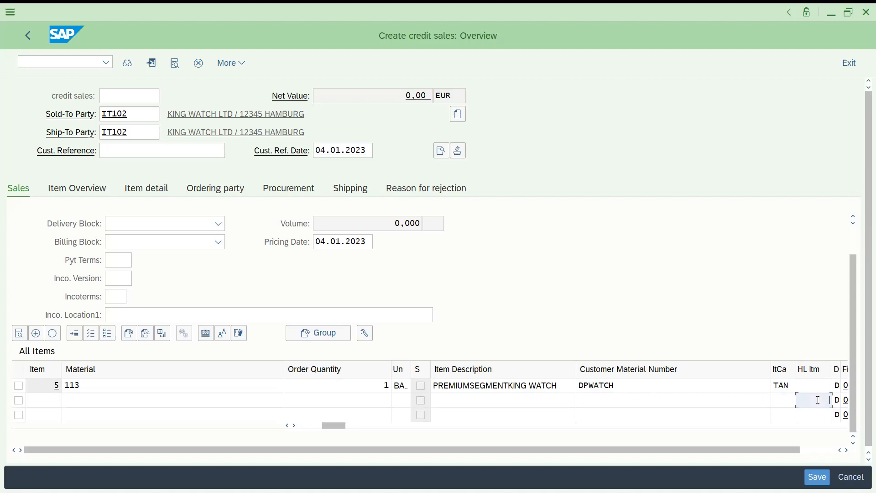
pyautogui.doubleClick(790, 386)
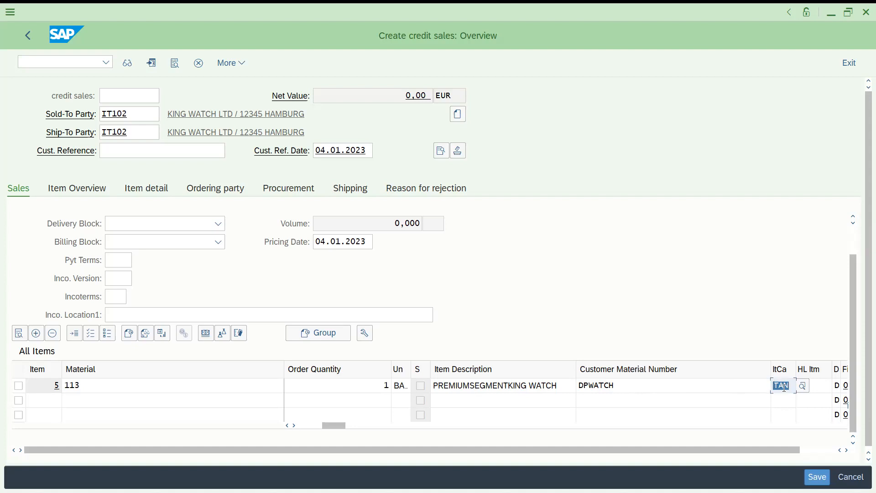
pyautogui.press('Delete')
pyautogui.click(818, 385)
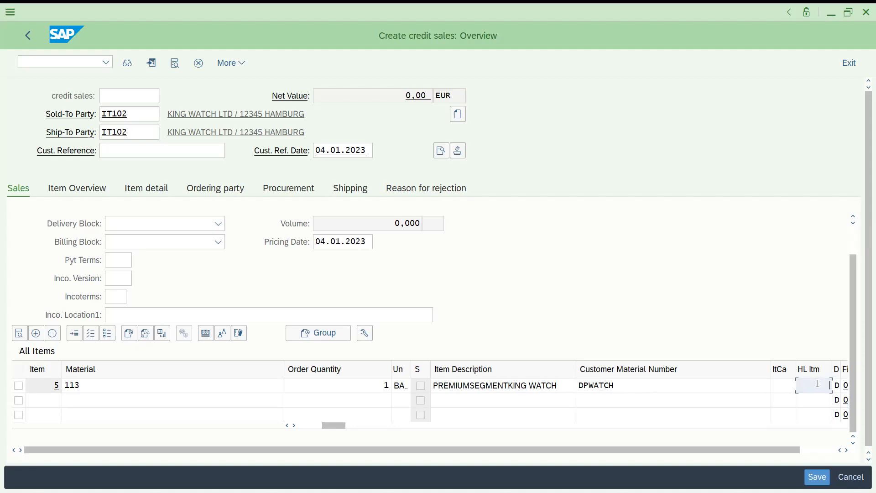
pyautogui.click(780, 384)
pyautogui.write('T')
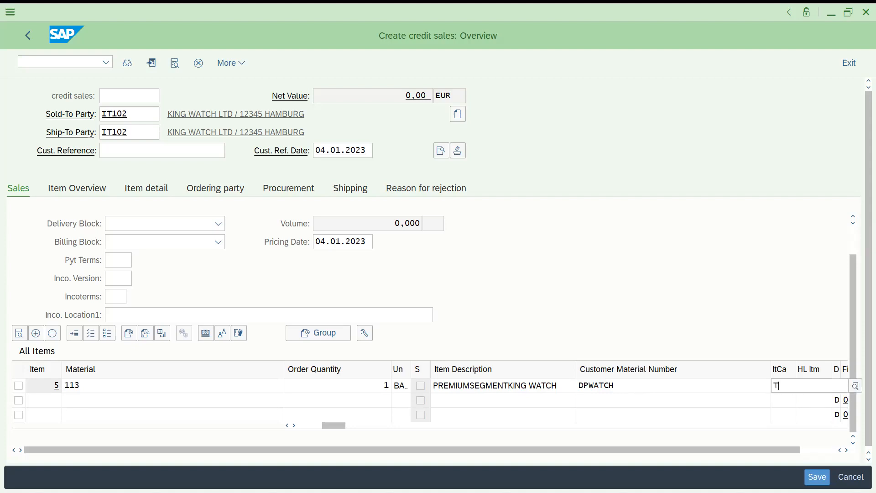
pyautogui.write('AN')
pyautogui.press('Return')
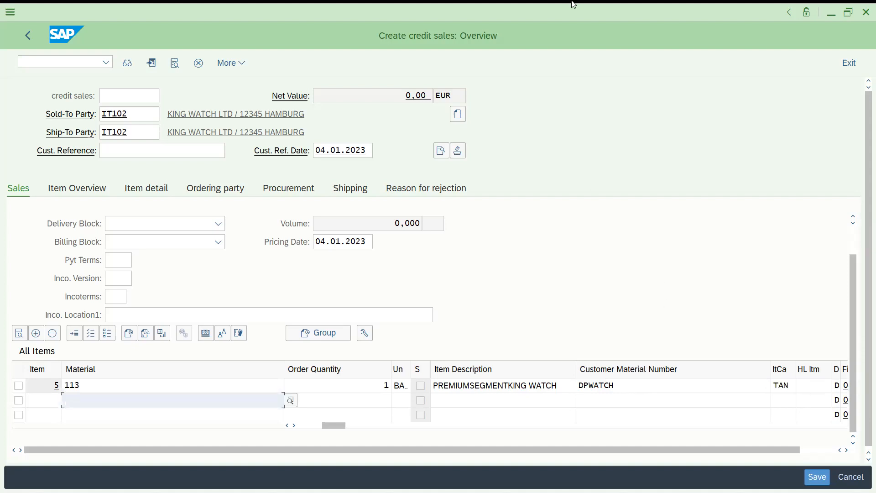
# Step: Switch to the S4HANA workbook in Excel and review the TAN and TANN rows of the WATCH example
pyautogui.hotkey('alt', 'Tab')
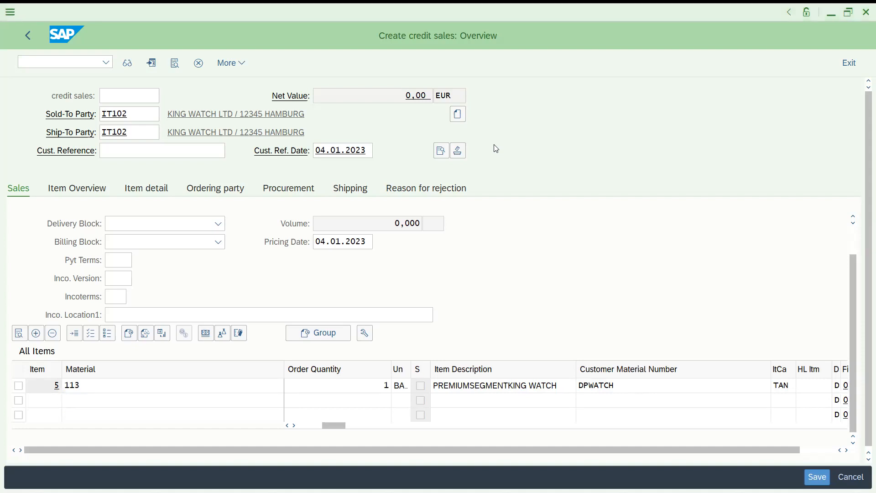
pyautogui.hotkey('alt', 'Tab')
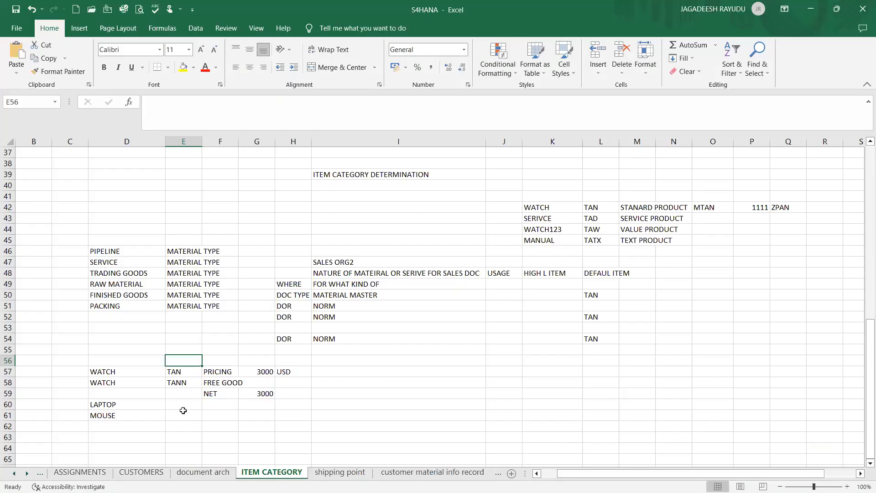
pyautogui.click(183, 412)
pyautogui.click(179, 372)
pyautogui.click(179, 383)
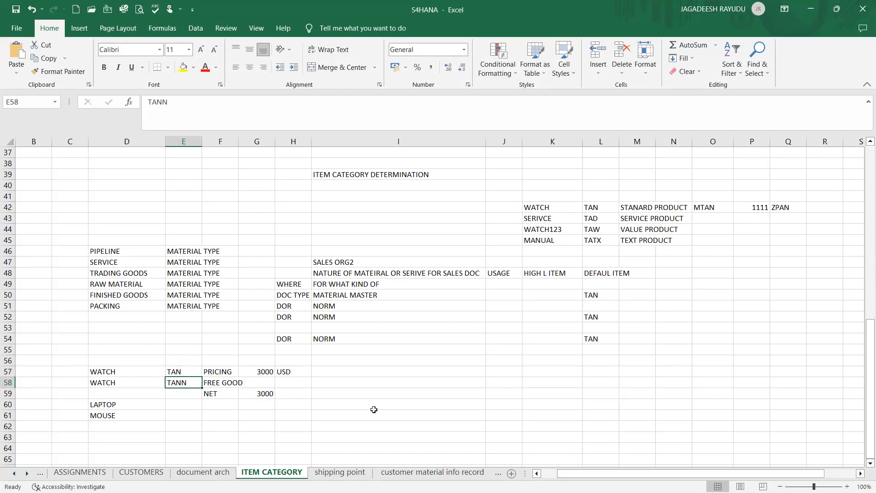
# Step: Start a main-item example with LAPTOP in cell J57 and its sub-items MOUSE and HARD in K58 and K59
pyautogui.click(514, 369)
pyautogui.write('LAPTOP')
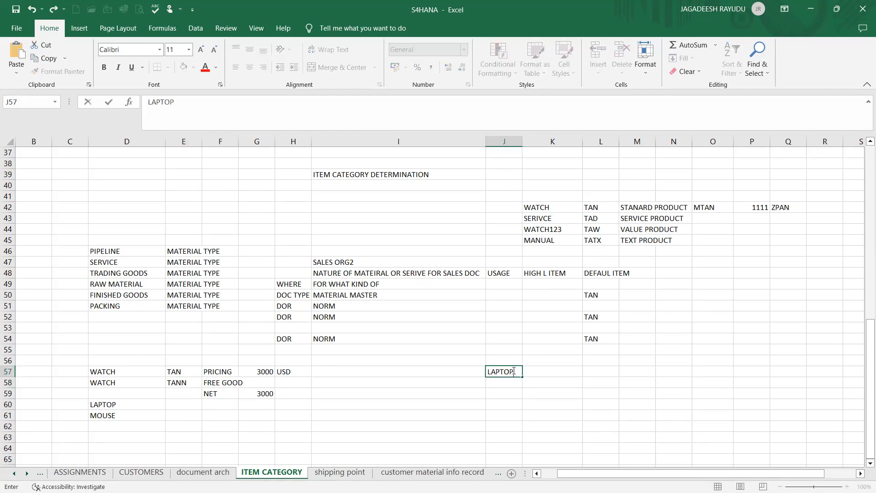
pyautogui.press('Return')
pyautogui.press('Right')
pyautogui.write('M')
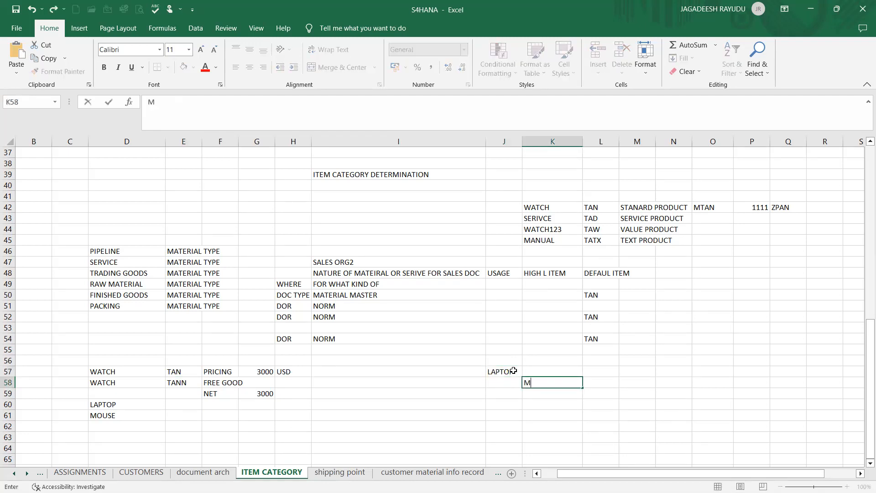
pyautogui.write('OUSE')
pyautogui.press('Return')
pyautogui.write('HARD')
pyautogui.press('Return')
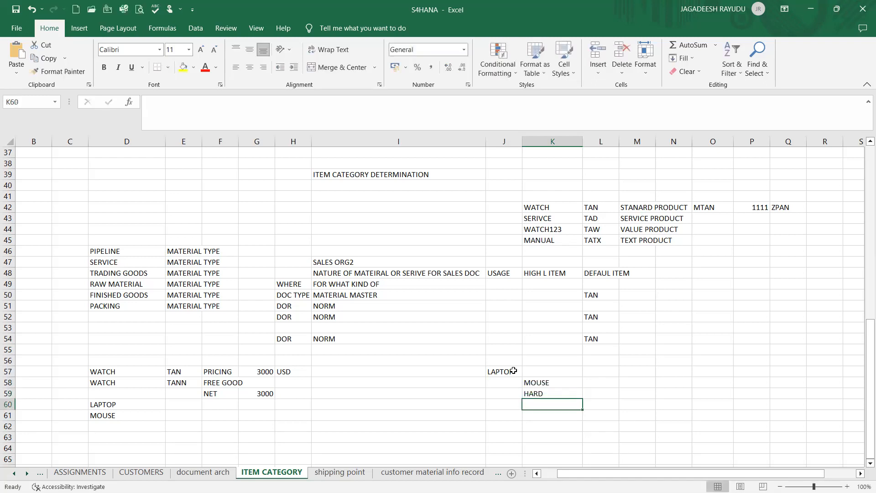
# Step: Add RAM in K60 and 15 IN TH in K61 as further sub-items of LAPTOP
pyautogui.press('Up')
pyautogui.press('Down')
pyautogui.write('RAM')
pyautogui.press('Return')
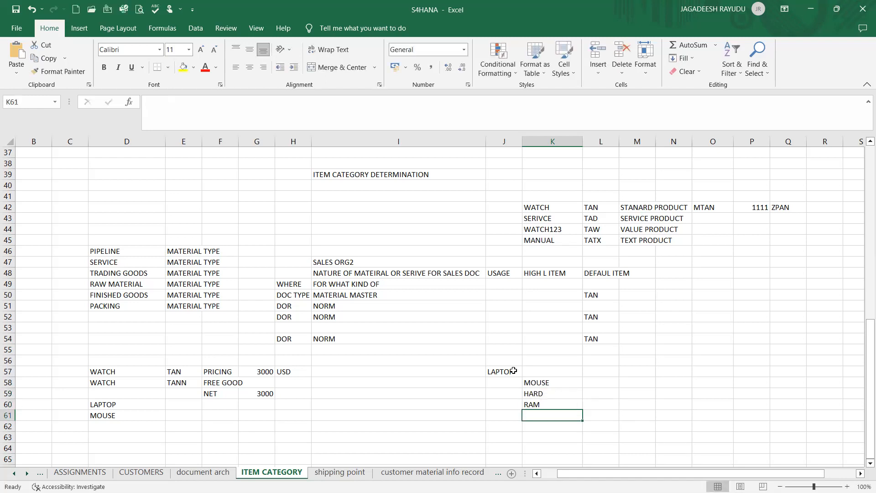
pyautogui.write('15 IN TH')
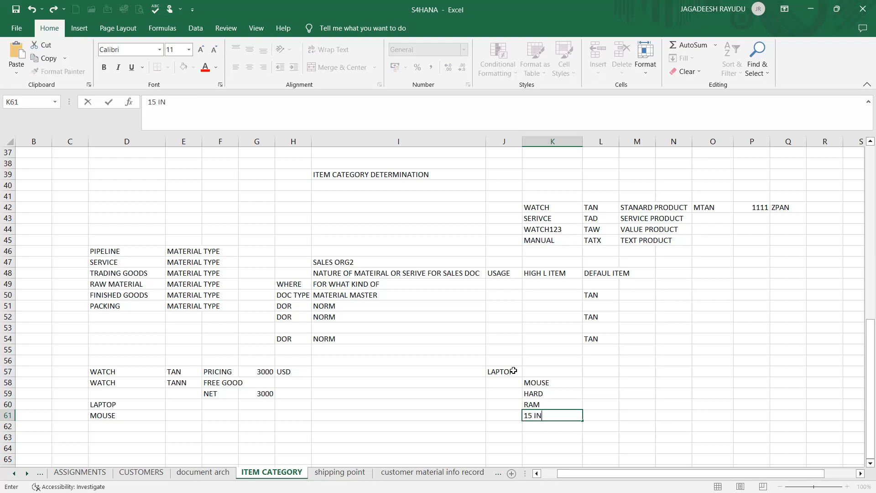
# Step: Enter 200 for HARD in L59 and 10 for RAM in L60
pyautogui.click(596, 391)
pyautogui.write('2--')
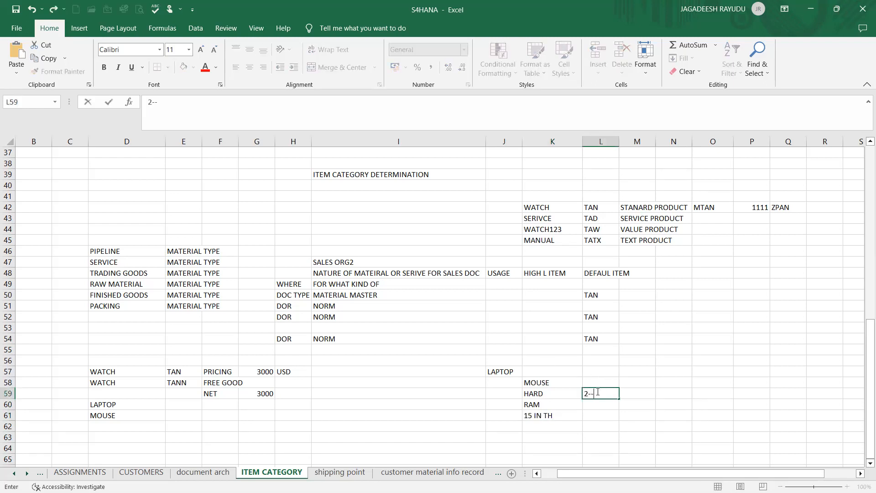
pyautogui.write('00')
pyautogui.press('Return')
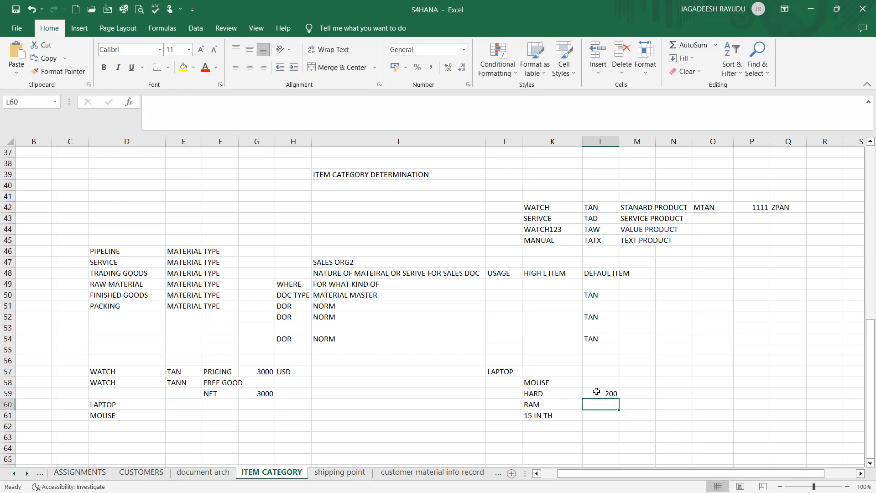
pyautogui.write('10')
pyautogui.press('Return')
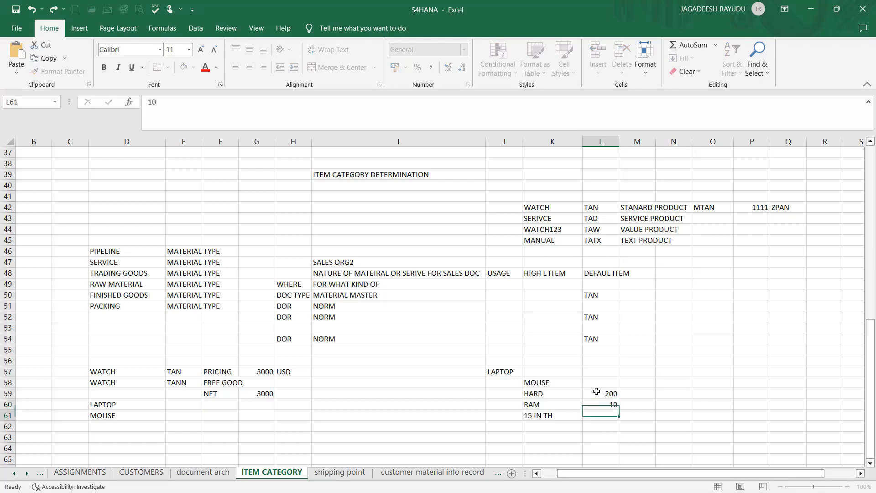
# Step: Enter 15 in L61 and change the sub-item label in K61 to SIZE
pyautogui.press('Left')
pyautogui.press('Left')
pyautogui.press('Right')
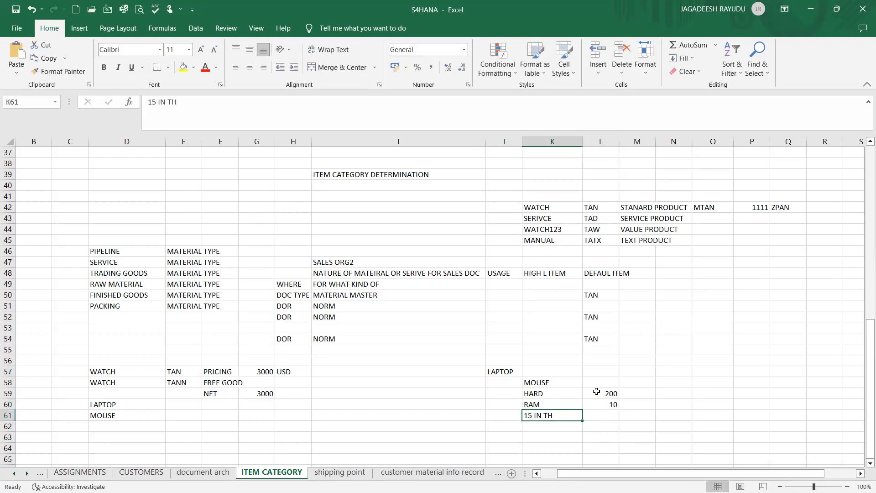
pyautogui.press('Right')
pyautogui.write('15')
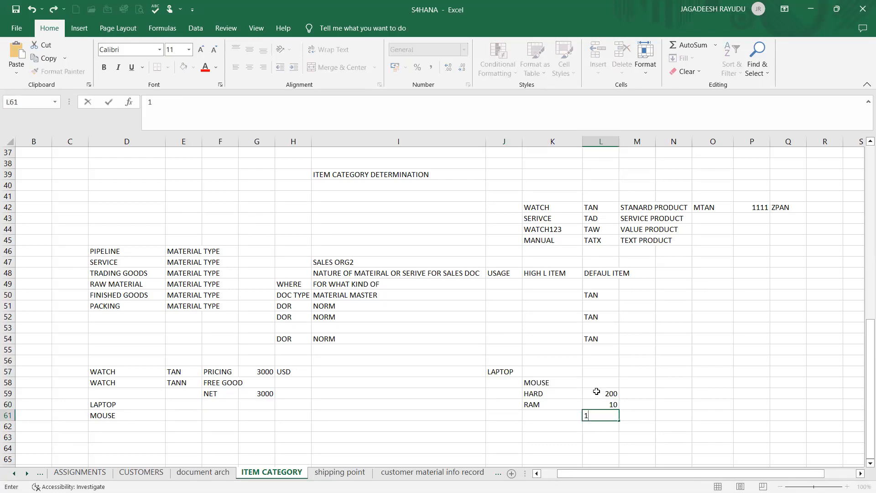
pyautogui.press('Left')
pyautogui.write('SIZE')
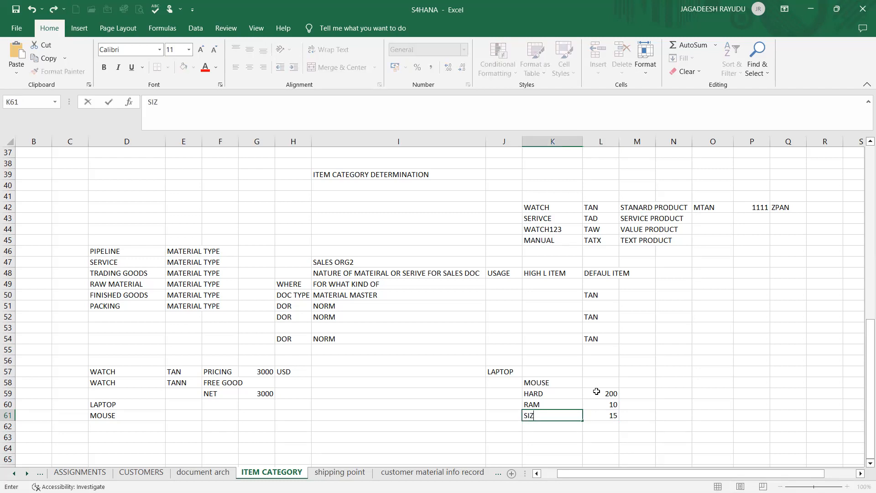
# Step: Add 500 in M59 and 1TB in N59 as further options for HARD
pyautogui.press('Right')
pyautogui.press('Right')
pyautogui.press('Up')
pyautogui.press('Up')
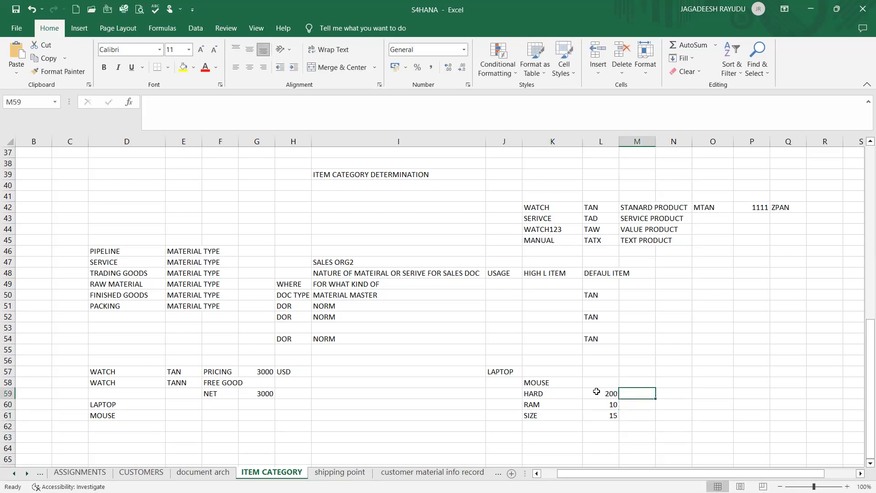
pyautogui.write('500')
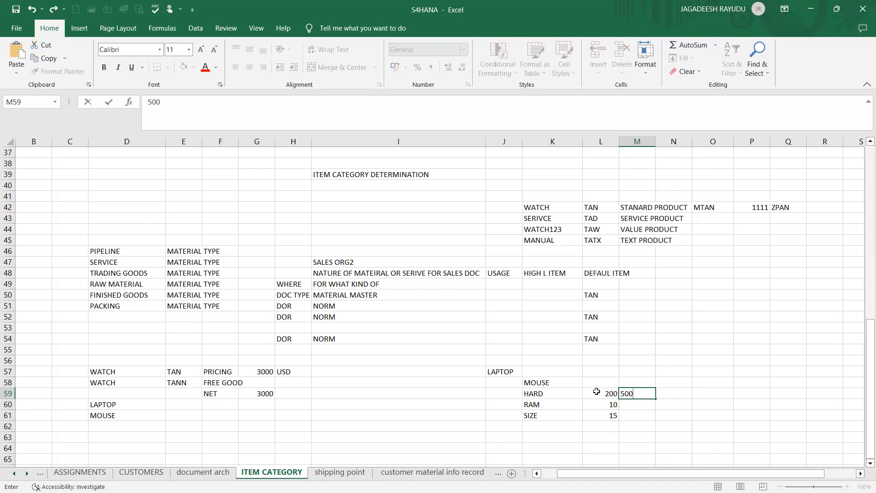
pyautogui.press('Right')
pyautogui.write('1-')
pyautogui.press('BackSpace')
pyautogui.write('TB')
pyautogui.press('Return')
# Step: Add 15 in M60 and 20 in N60 as further options for RAM
pyautogui.press('Left')
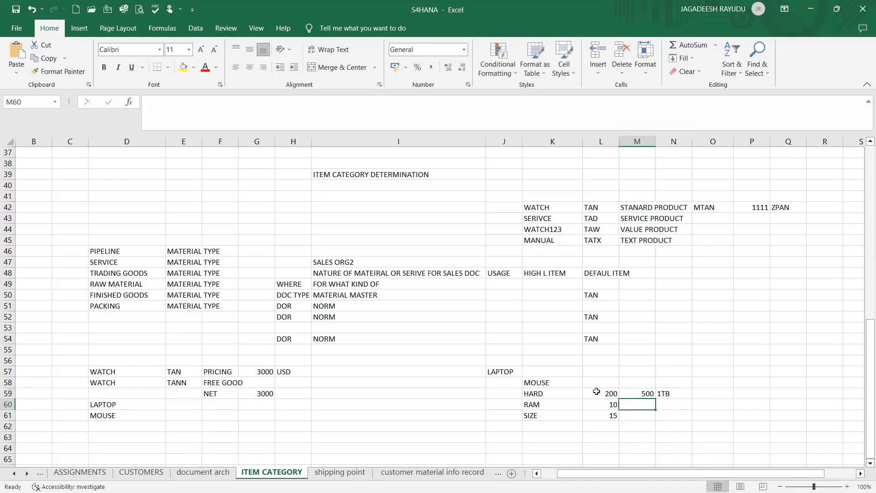
pyautogui.write('15')
pyautogui.press('Right')
pyautogui.write('20')
pyautogui.press('Return')
# Step: Add 20 in M61 and 40 in N61 as further options for SIZE
pyautogui.press('Left')
pyautogui.press('Left')
pyautogui.press('Right')
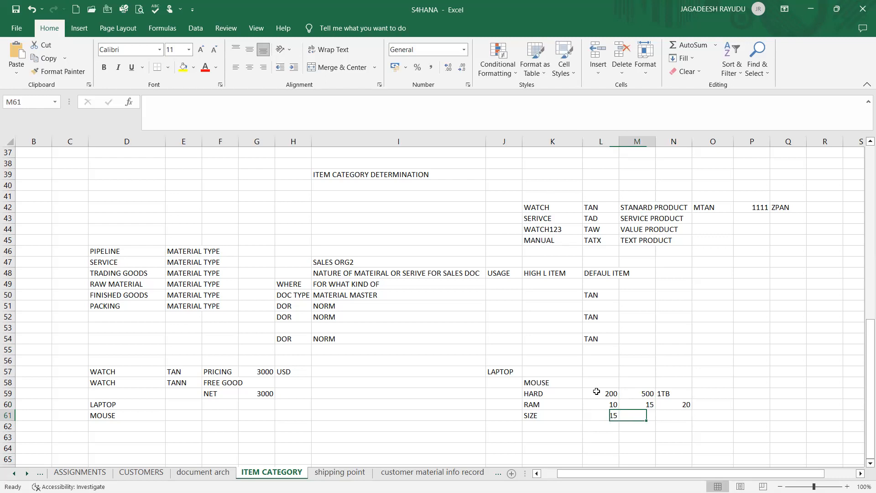
pyautogui.write('20')
pyautogui.press('Right')
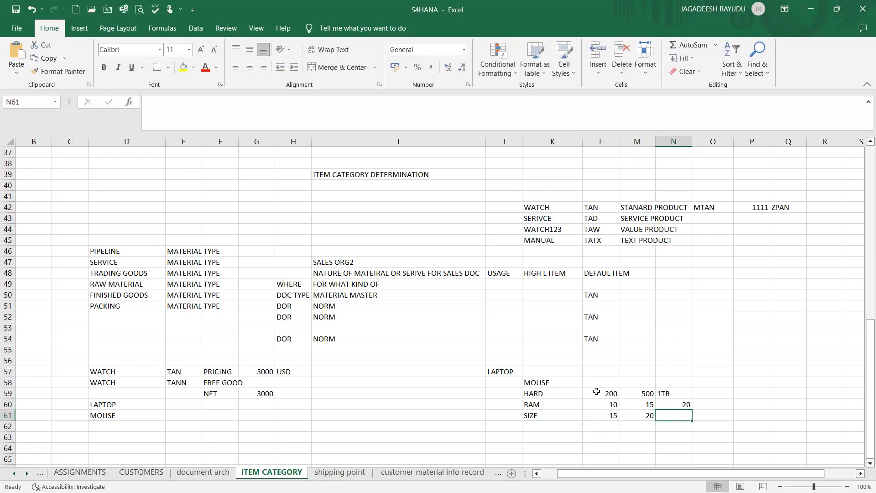
pyautogui.write('40')
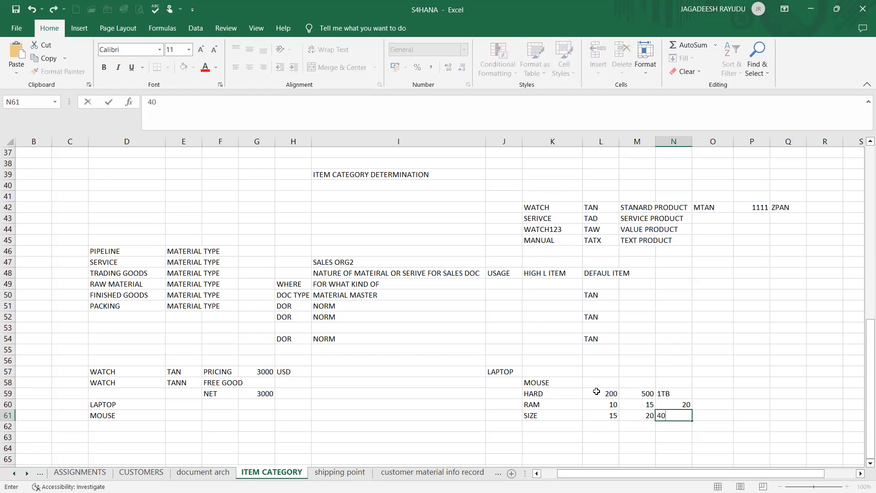
pyautogui.press('Left')
# Step: Review the LAPTOP main item against its MOUSE, HARD, RAM and SIZE sub-items and their option columns
pyautogui.press('Left')
pyautogui.press('Left')
pyautogui.press('Left')
pyautogui.press('Left')
pyautogui.press('Left')
pyautogui.press('Up')
pyautogui.press('Right')
pyautogui.press('Right')
pyautogui.press('Up')
pyautogui.press('Up')
pyautogui.press('Right')
pyautogui.press('Down')
pyautogui.press('Down')
pyautogui.press('Down')
pyautogui.press('Up')
pyautogui.press('Up')
pyautogui.press('Right')
pyautogui.press('Right')
pyautogui.press('Right')
pyautogui.press('Down')
pyautogui.press('Down')
pyautogui.press('Left')
pyautogui.press('Left')
pyautogui.press('Left')
pyautogui.press('Left')
pyautogui.press('Up')
pyautogui.press('Up')
pyautogui.press('Up')
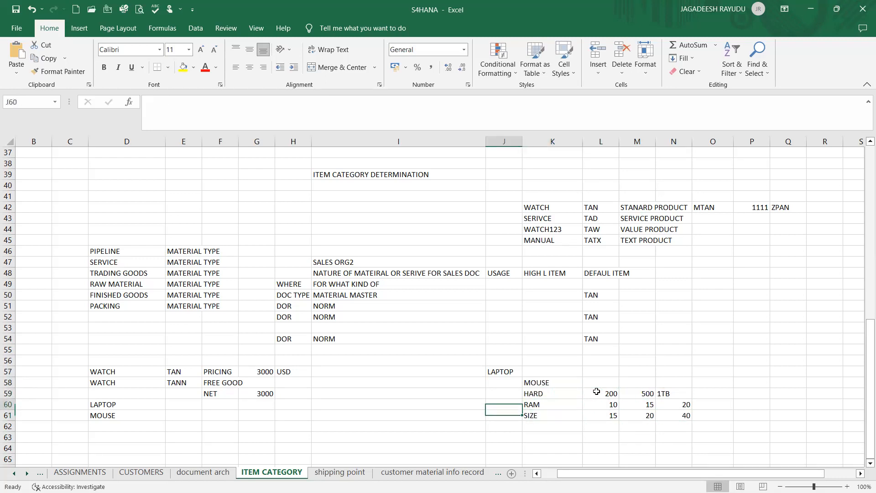
pyautogui.press('Right')
pyautogui.press('Right')
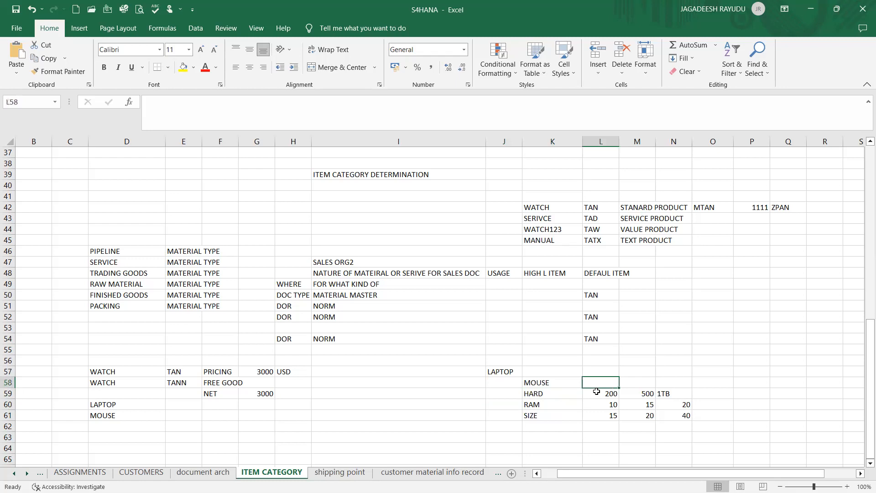
pyautogui.press('Left')
pyautogui.press('Left')
pyautogui.press('Right')
pyautogui.press('Left')
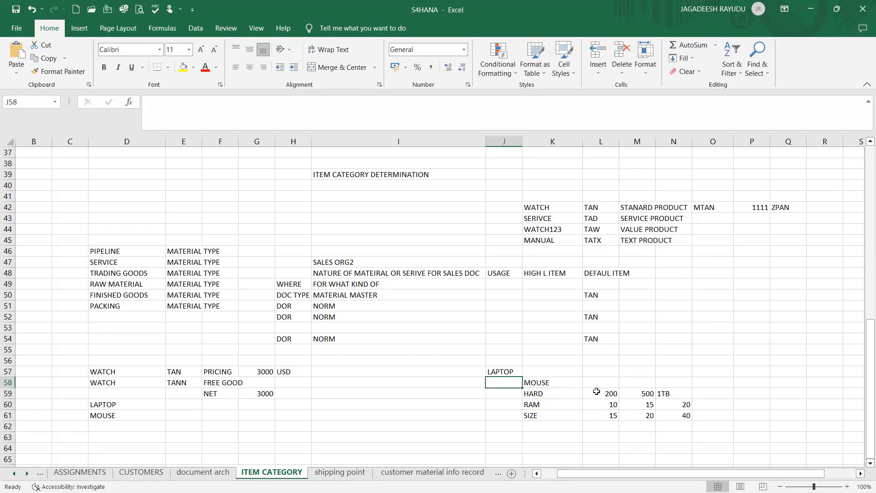
pyautogui.press('Right')
pyautogui.press('Right')
pyautogui.press('Down')
pyautogui.press('Down')
pyautogui.press('Up')
pyautogui.press('Up')
# Step: Enter 1 in each of the three option cells L58 to N58 of the MOUSE row
pyautogui.press('Left')
pyautogui.press('Right')
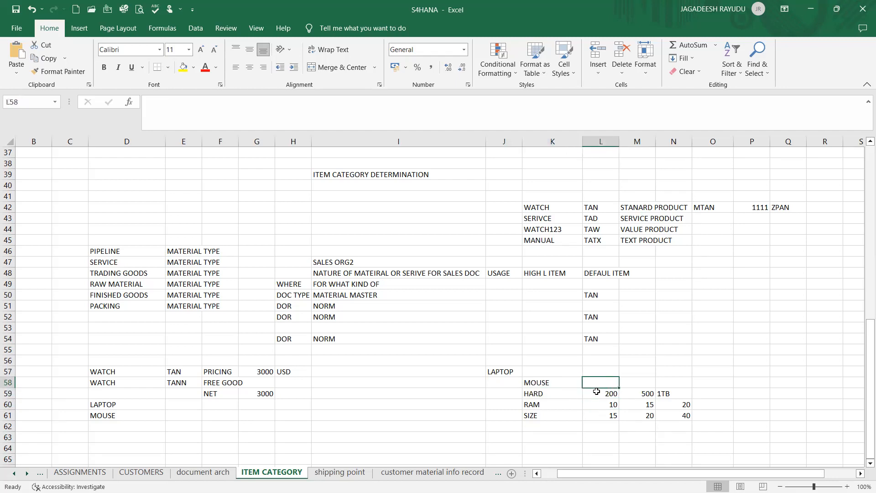
pyautogui.write('1')
pyautogui.press('Tab')
pyautogui.write('1')
pyautogui.press('Tab')
pyautogui.write('1')
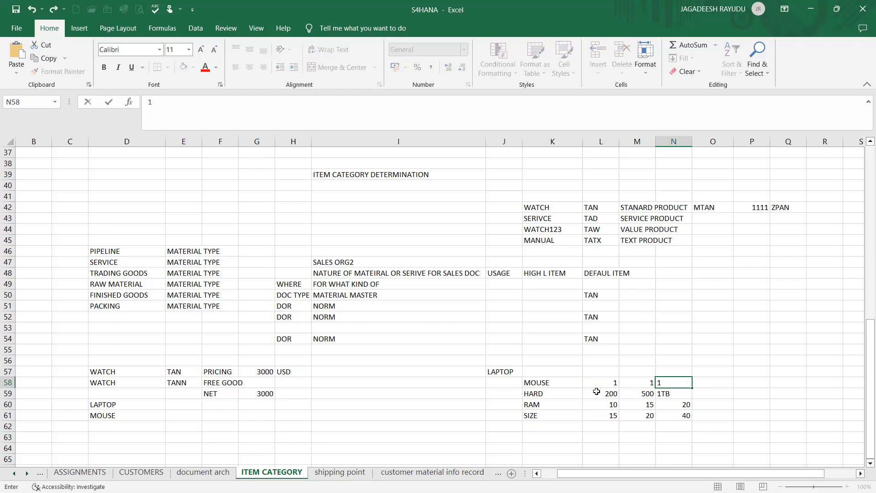
pyautogui.press('Left')
# Step: Examine the MOUSE row's values alongside the other sub-items and how they relate to the LAPTOP in J57
pyautogui.press('Left')
pyautogui.press('Left')
pyautogui.press('Left')
pyautogui.press('Down')
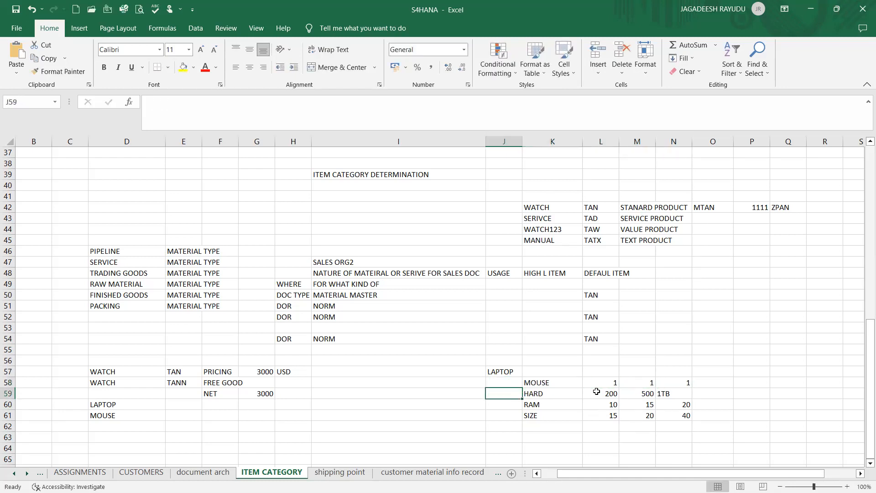
pyautogui.press('Right')
pyautogui.press('Right')
pyautogui.press('Up')
pyautogui.press('Up')
pyautogui.press('Left')
pyautogui.press('Left')
pyautogui.press('Right')
pyautogui.press('Right')
pyautogui.press('Down')
pyautogui.press('Down')
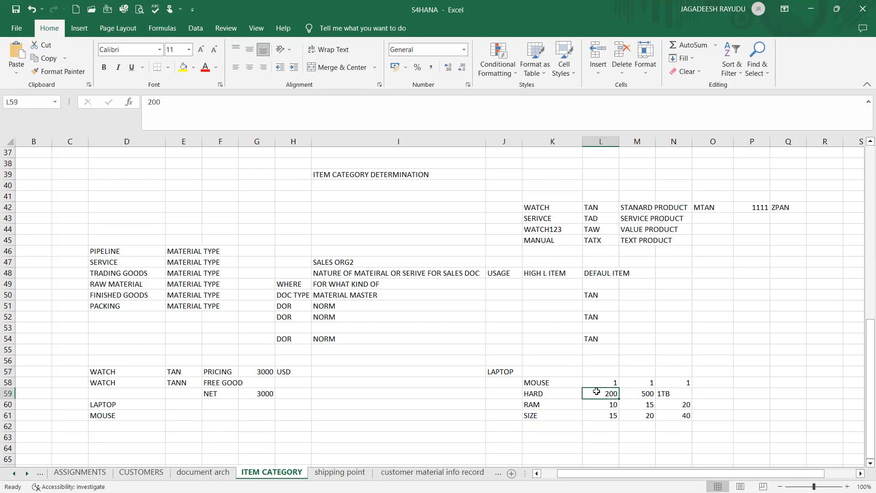
pyautogui.press('Up')
pyautogui.press('Right')
pyautogui.press('Right')
pyautogui.press('Right')
pyautogui.press('Left')
pyautogui.press('Left')
pyautogui.press('Left')
pyautogui.press('Left')
pyautogui.press('Left')
pyautogui.press('Right')
pyautogui.press('Right')
pyautogui.press('Right')
pyautogui.press('Right')
pyautogui.press('Right')
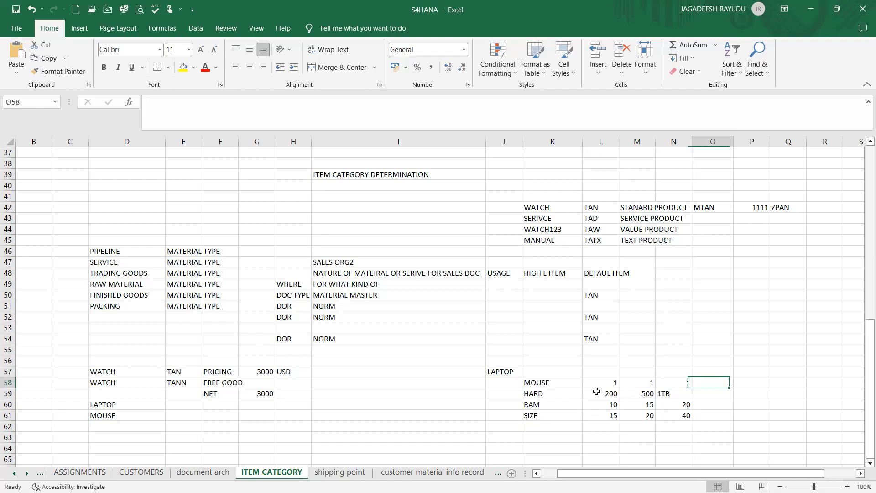
pyautogui.press('Left')
pyautogui.press('Left')
pyautogui.press('Left')
pyautogui.press('Left')
pyautogui.press('Left')
pyautogui.press('Left')
pyautogui.press('Left')
pyautogui.press('Left')
pyautogui.press('Left')
pyautogui.press('Left')
pyautogui.press('Left')
pyautogui.press('Left')
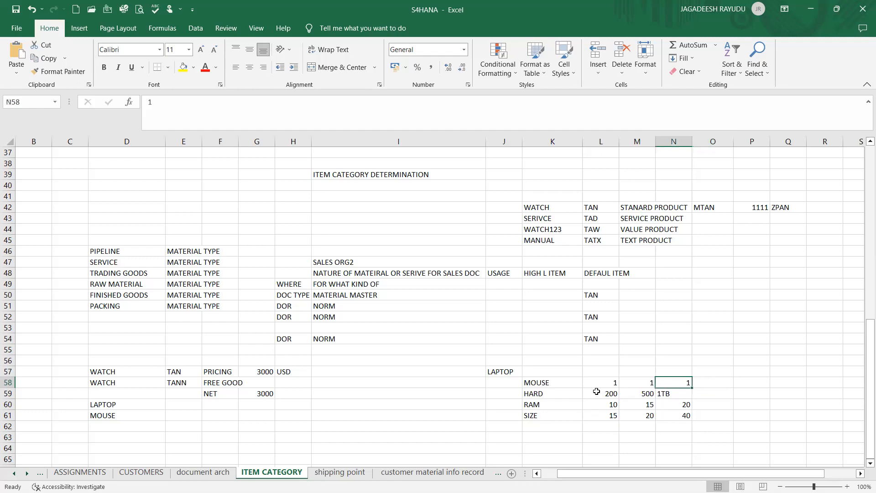
pyautogui.press('Right')
pyautogui.press('Right')
pyautogui.press('Right')
pyautogui.press('Right')
pyautogui.press('Right')
pyautogui.press('Right')
pyautogui.press('Right')
pyautogui.press('Right')
pyautogui.press('Right')
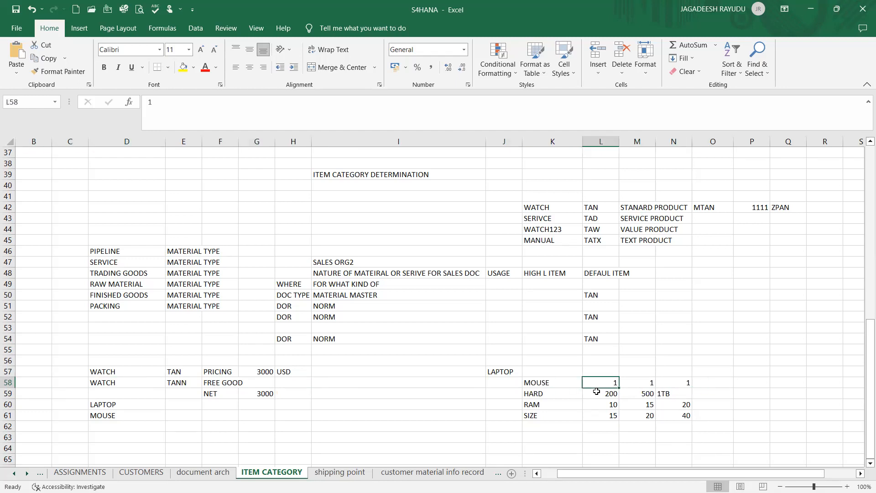
pyautogui.press('Left')
pyautogui.press('Right')
pyautogui.press('Left')
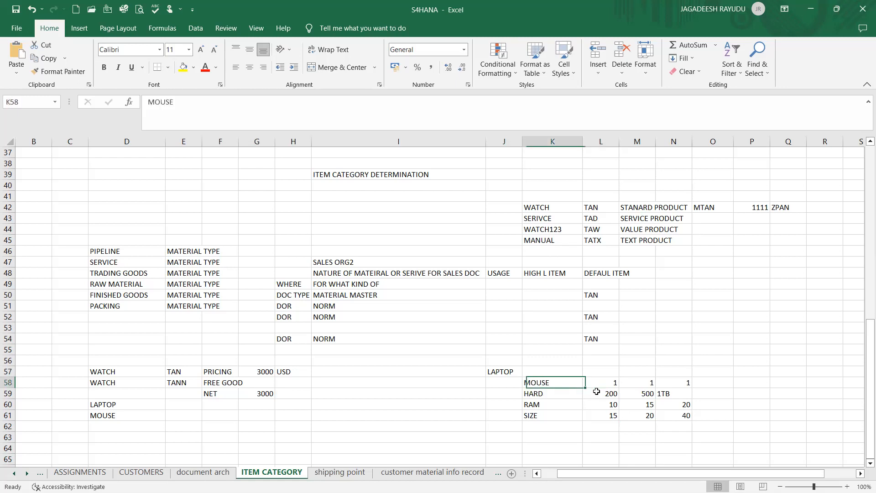
pyautogui.press('Up')
pyautogui.press('Left')
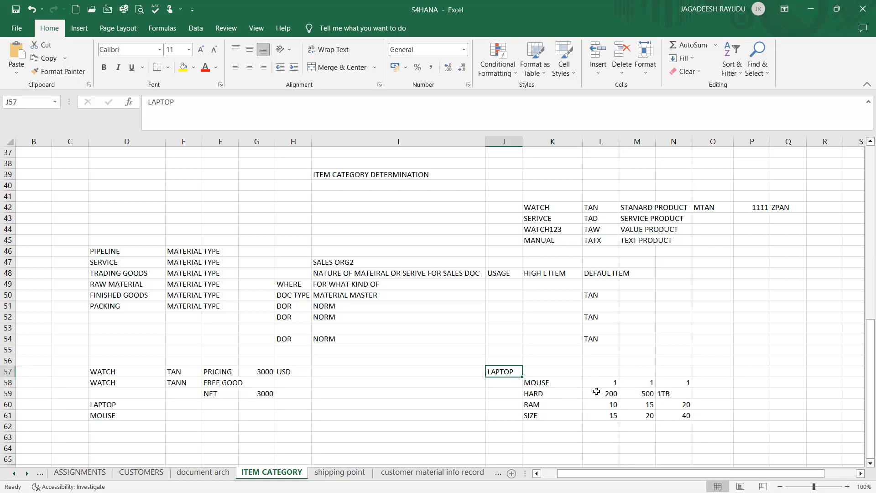
pyautogui.press('Down')
pyautogui.press('Down')
pyautogui.press('Down')
pyautogui.press('Down')
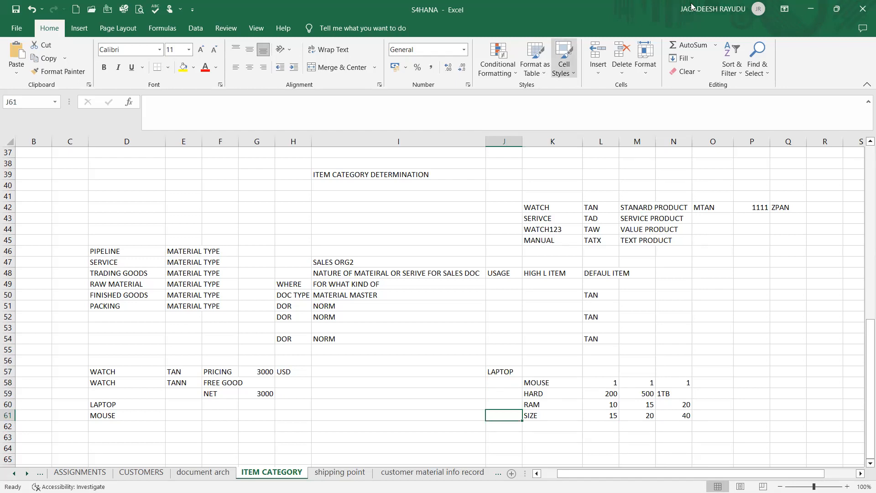
# Step: Switch to SAP, position the item category assignments at sales document type OR and examine the ERLA entries with higher-level categories TAP and TAQ
pyautogui.hotkey('alt', 'Tab')
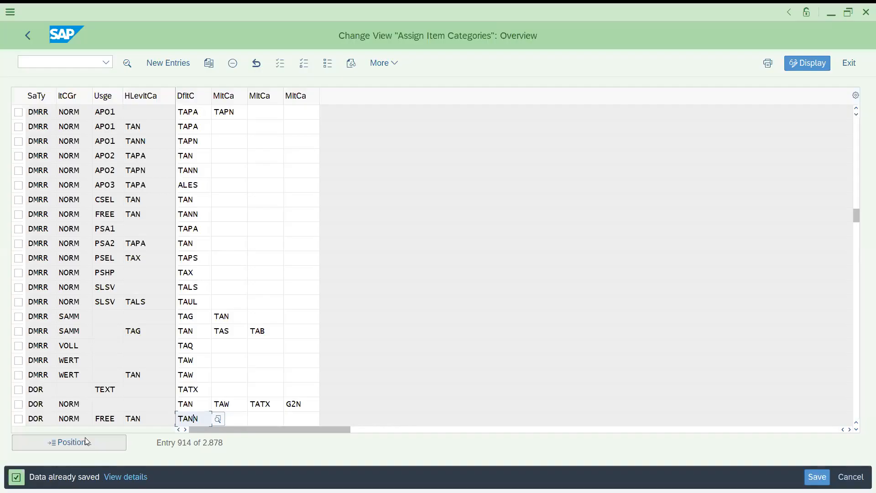
pyautogui.click(85, 437)
pyautogui.write('OR')
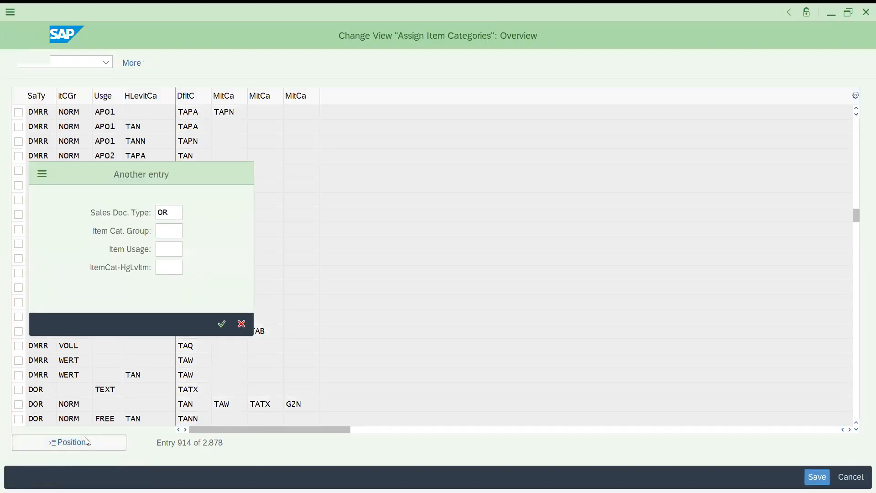
pyautogui.press('Return')
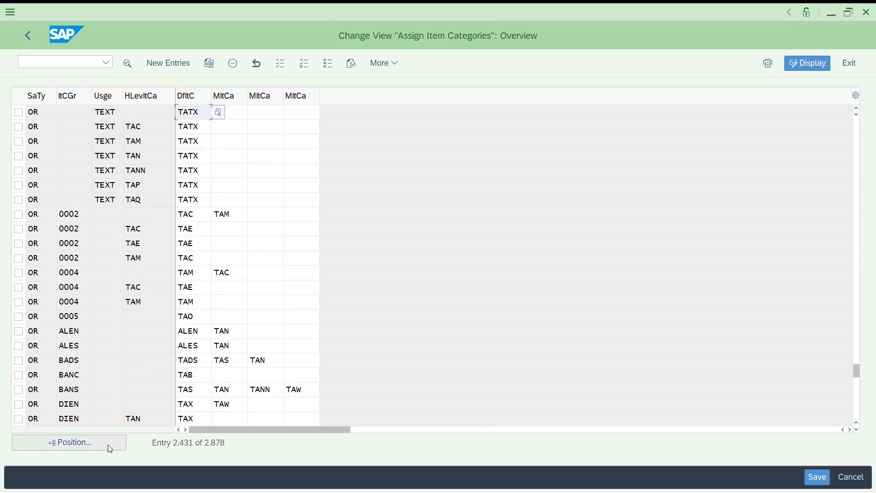
pyautogui.click(856, 412)
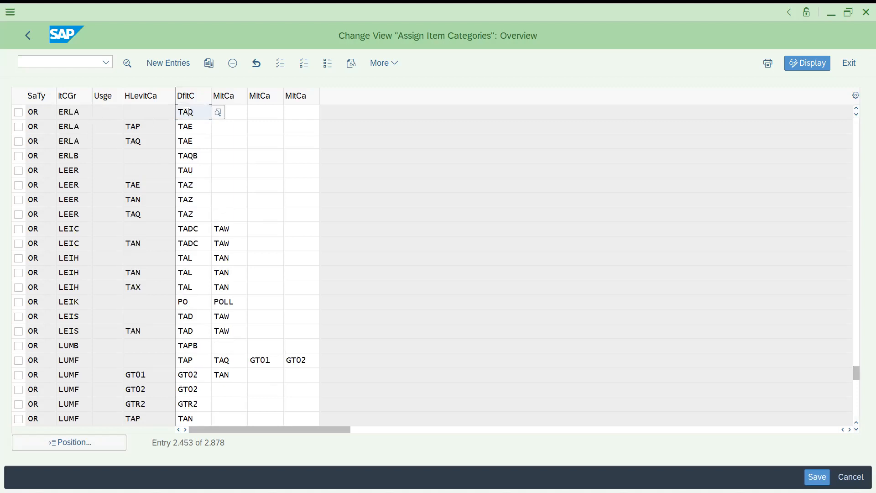
pyautogui.click(182, 126)
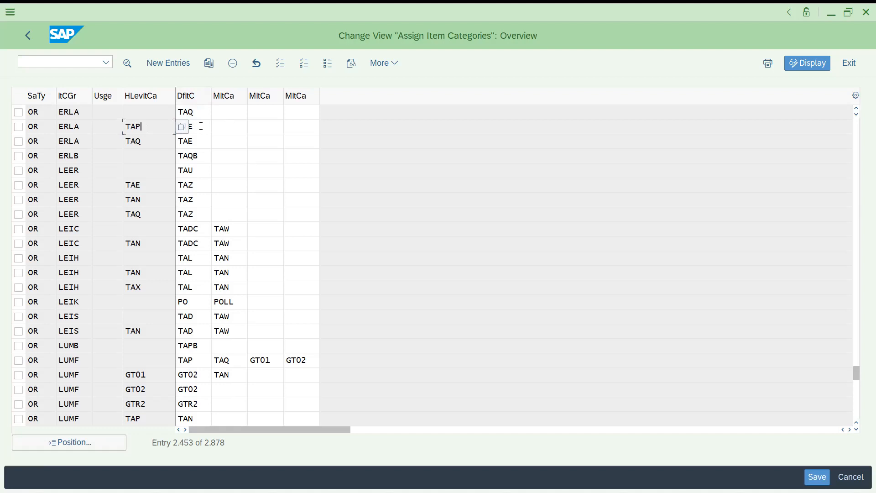
pyautogui.click(195, 141)
# Step: Leave the item category assignments and open the Maintain Item Categories view in display mode
pyautogui.click(47, 61)
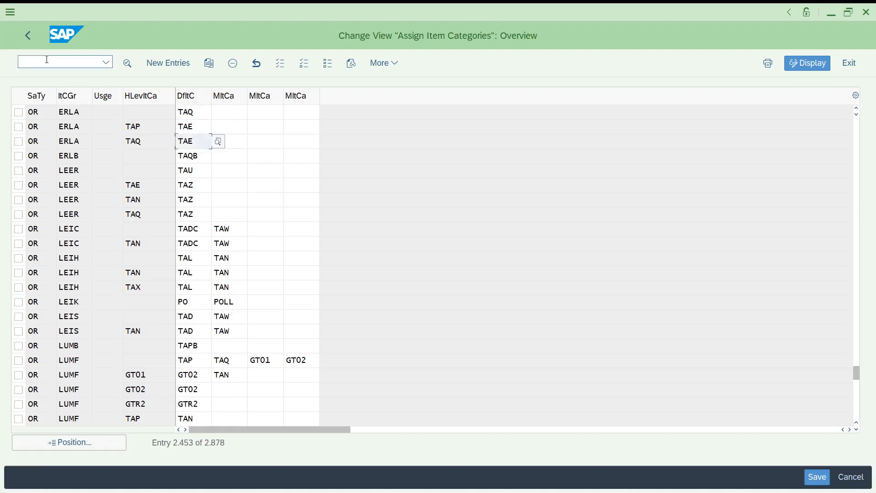
pyautogui.write('/NVOV')
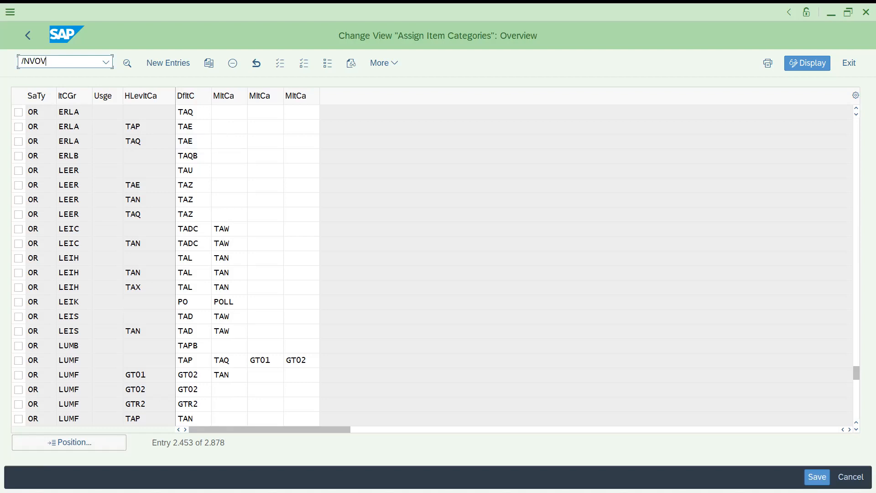
pyautogui.write('4')
pyautogui.press('Return')
pyautogui.click(67, 65)
pyautogui.write('/NVOV')
pyautogui.press('Return')
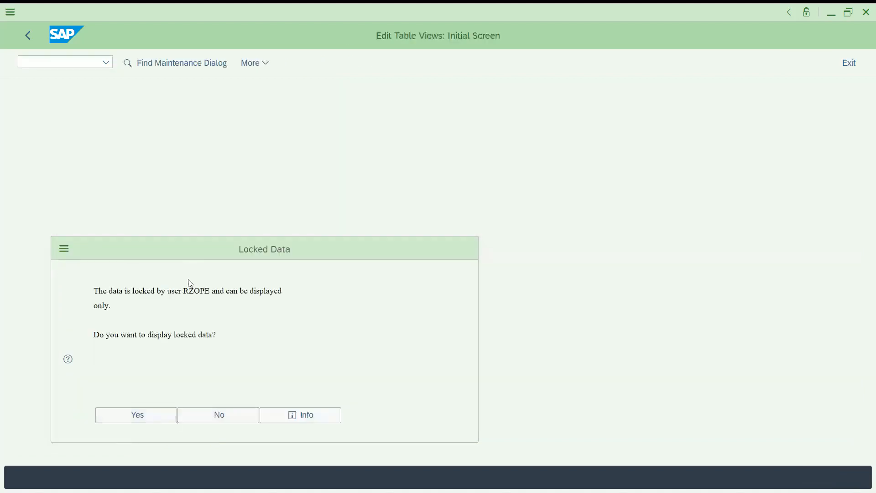
# Step: Position the item category list at TAQ and open that category's details
pyautogui.click(91, 446)
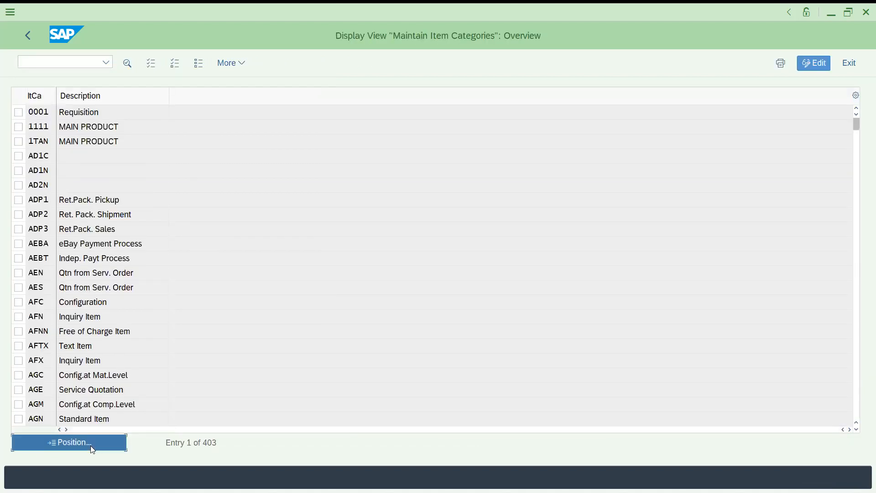
pyautogui.write('TAQ')
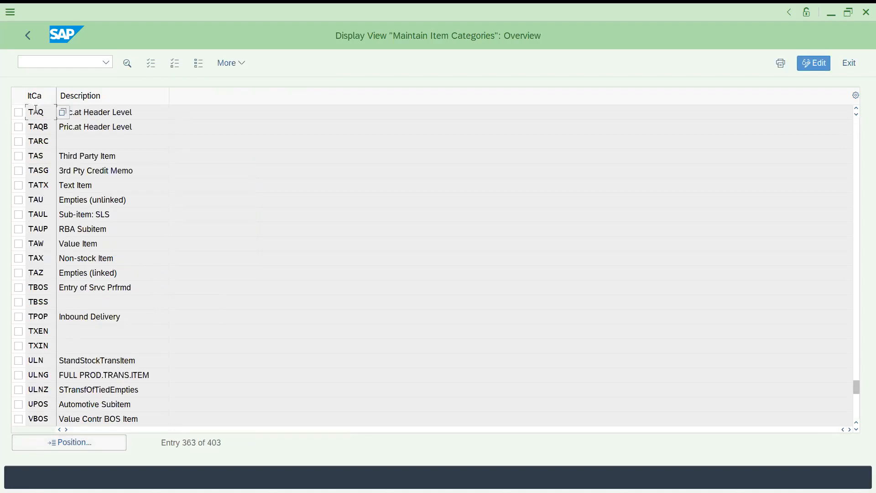
pyautogui.doubleClick(36, 112)
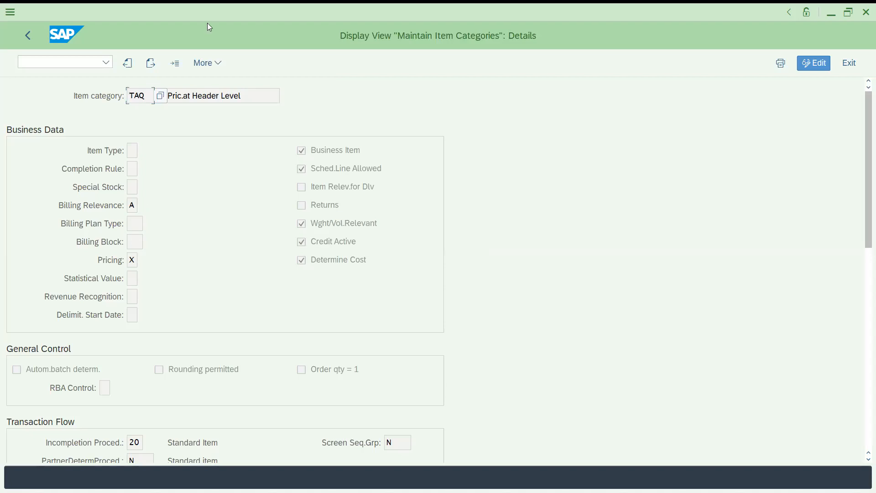
# Step: Bring up the details of item category TAE and review its business data, transaction flow and bill of material settings
pyautogui.click(178, 62)
pyautogui.write('TAE')
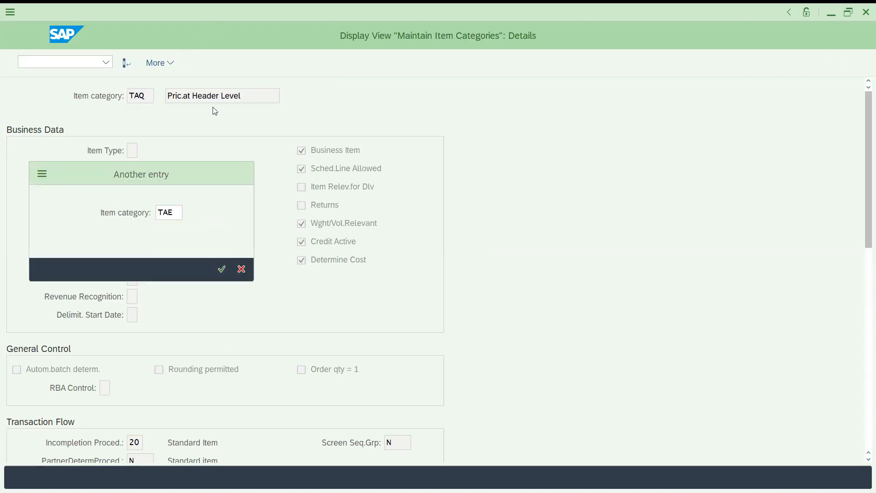
pyautogui.press('Return')
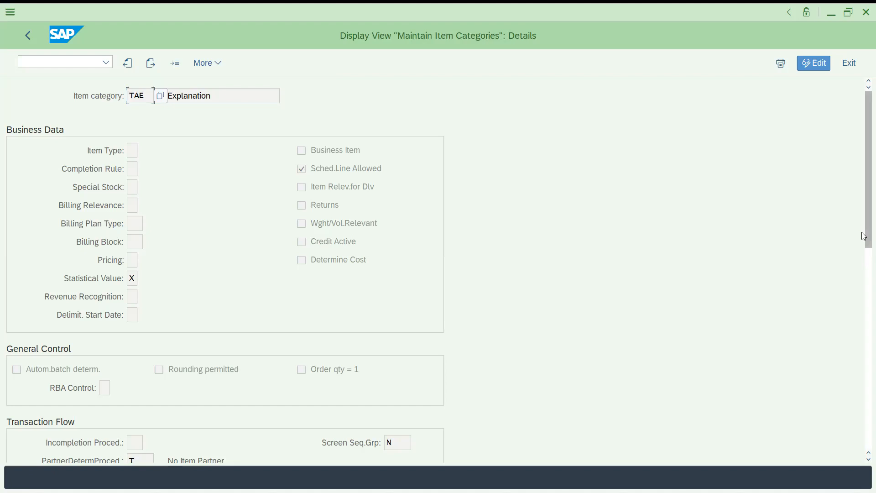
pyautogui.scroll(-5, 861, 276)
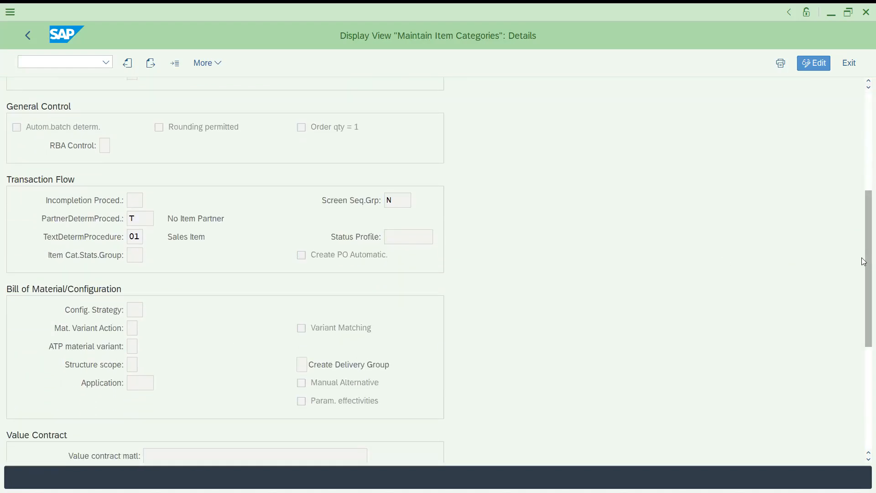
pyautogui.scroll(5, 862, 258)
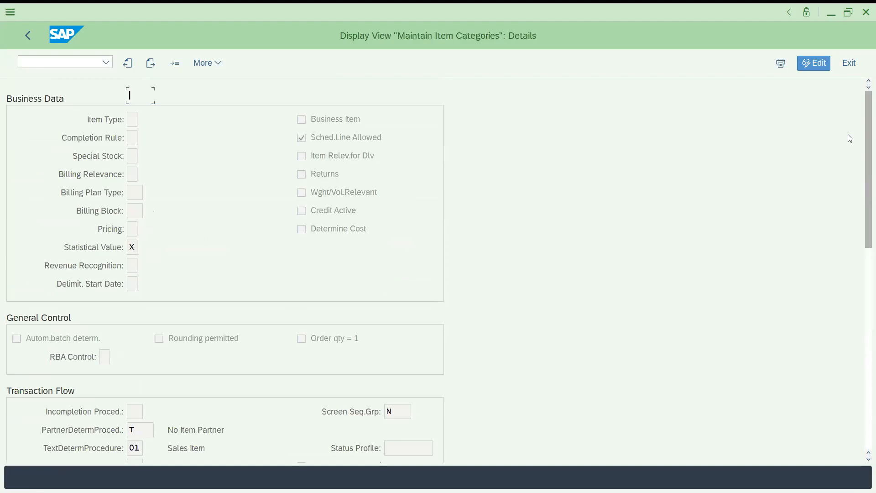
# Step: Return to item category TAQ and review its transaction flow and bill of material settings for comparison with TAE
pyautogui.click(176, 63)
pyautogui.write('TAQ')
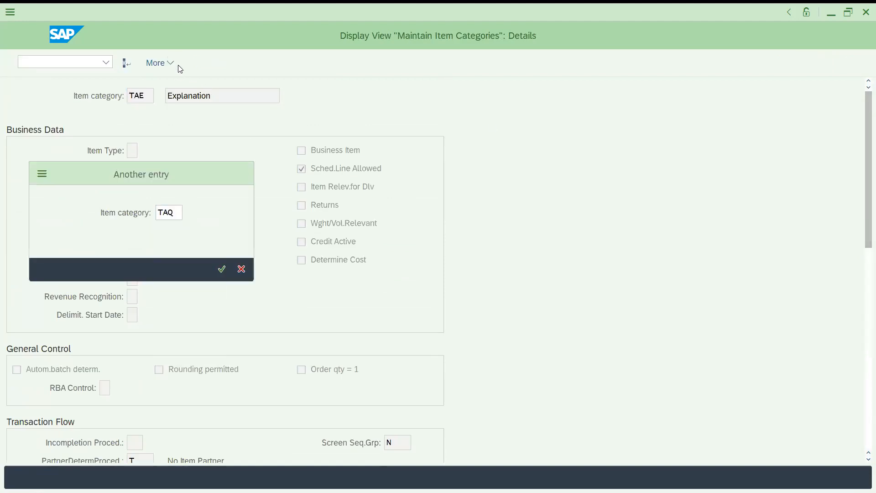
pyautogui.press('Return')
pyautogui.moveTo(862, 143); pyautogui.dragTo(864, 256)
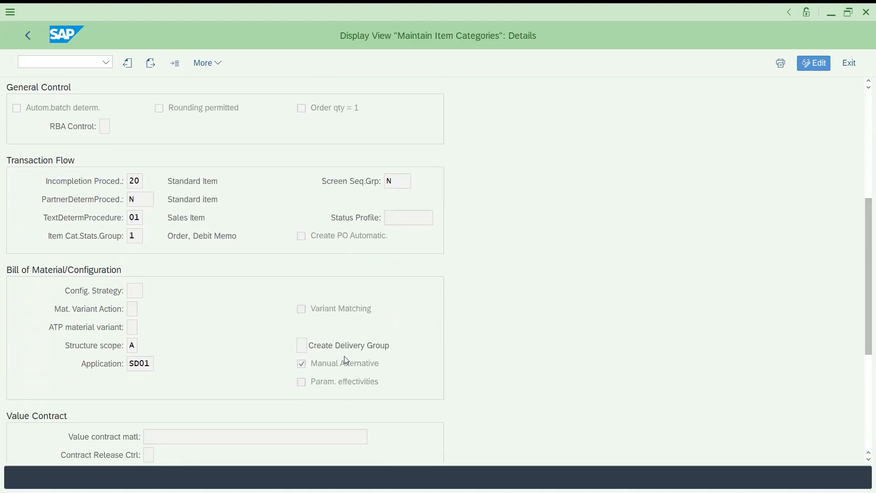
pyautogui.moveTo(861, 264); pyautogui.dragTo(841, 19)
# Step: Switch to the Excel workbook and enter DOR in H55 and NORM in I55 of the determination table
pyautogui.hotkey('alt', 'Tab')
pyautogui.click(501, 371)
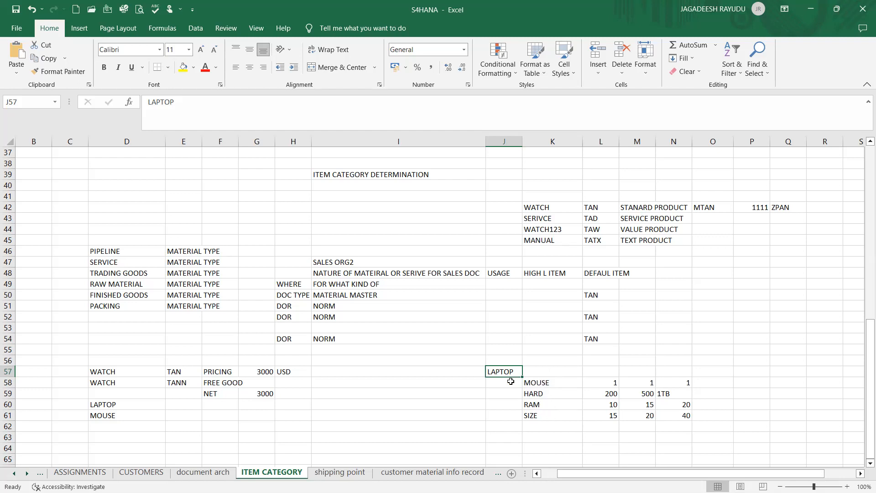
pyautogui.click(544, 273)
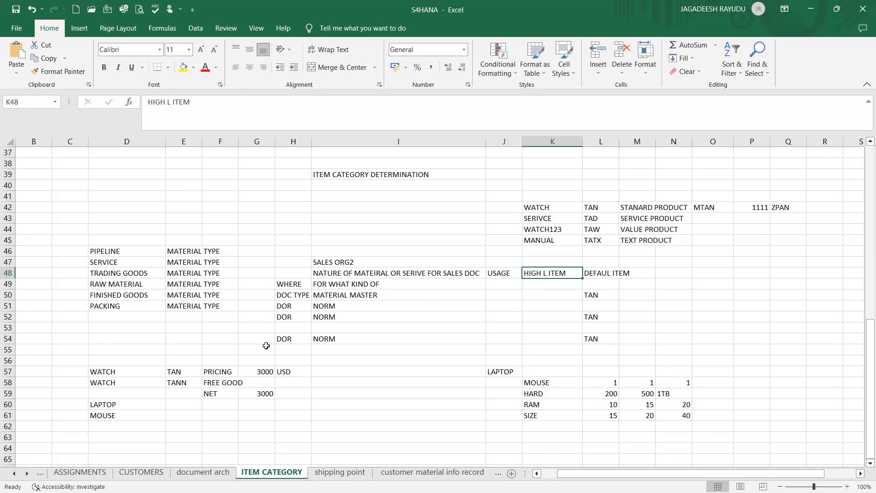
pyautogui.click(294, 353)
pyautogui.write('DOR')
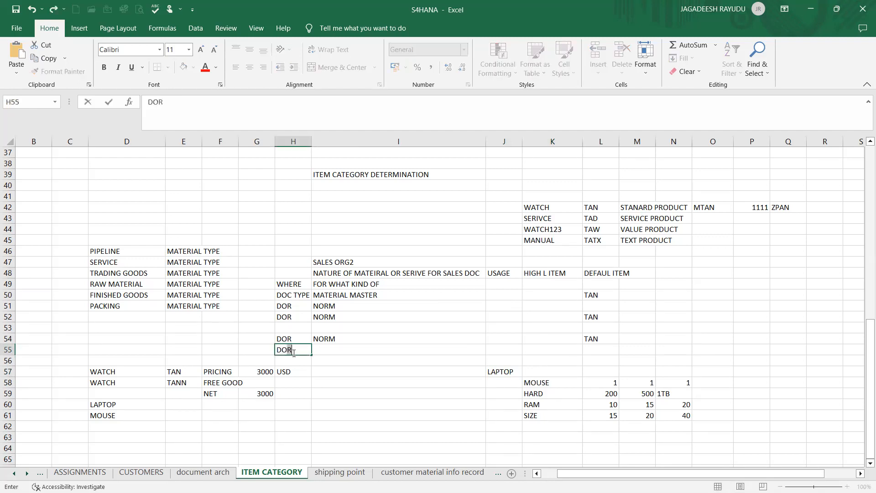
pyautogui.press('Tab')
pyautogui.write('NORM')
pyautogui.press('Tab')
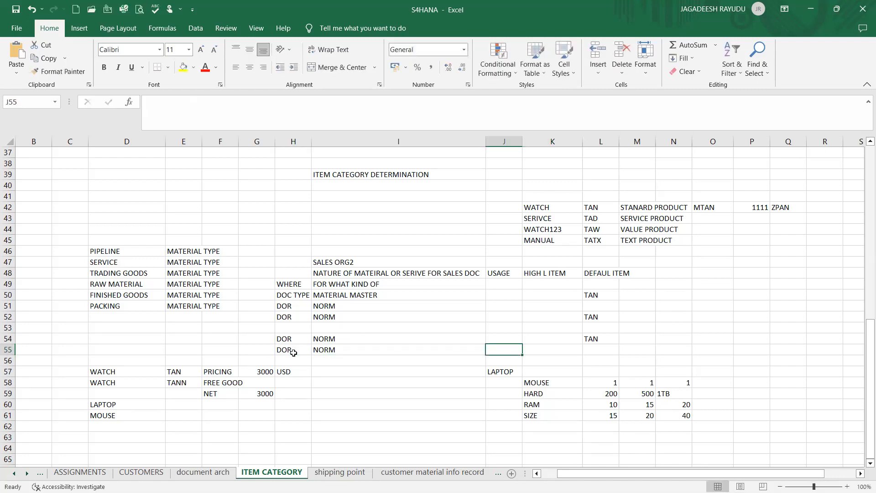
# Step: Complete row 55 with usage FREE in J55, higher-level item TAN in K55 and default item TANN in L55
pyautogui.write('FREE')
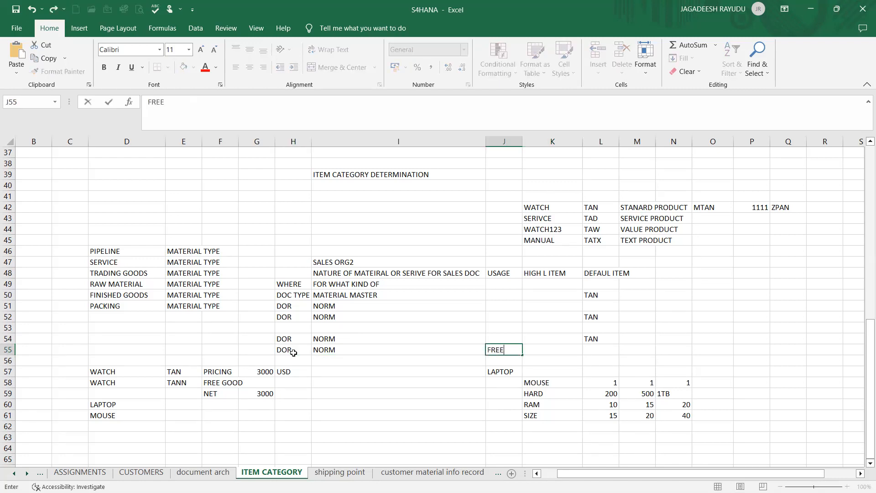
pyautogui.press('Tab')
pyautogui.write('TAN')
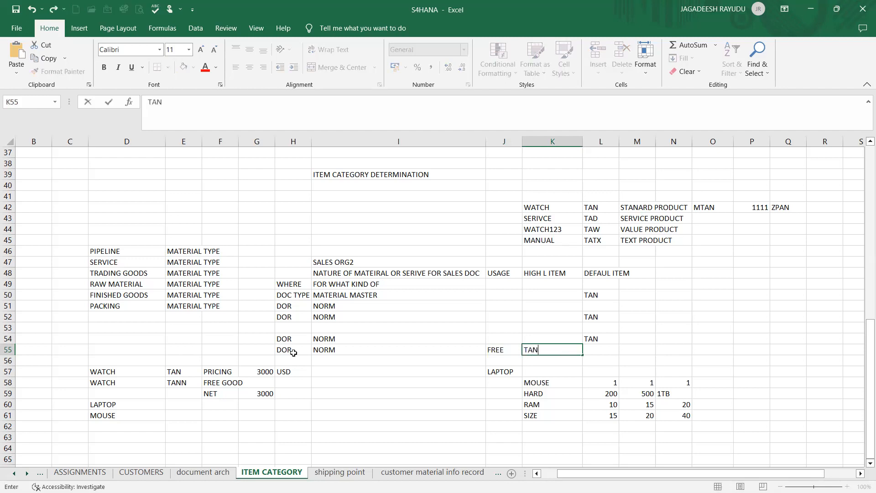
pyautogui.press('Tab')
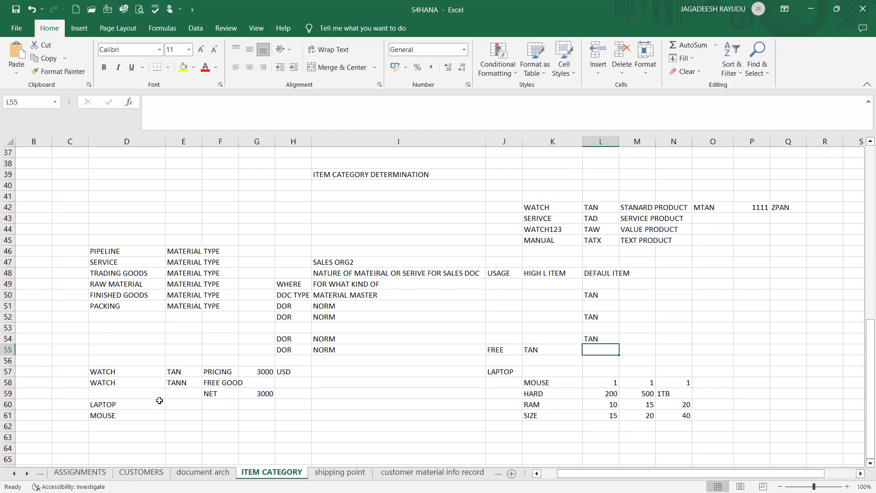
pyautogui.write('TANN')
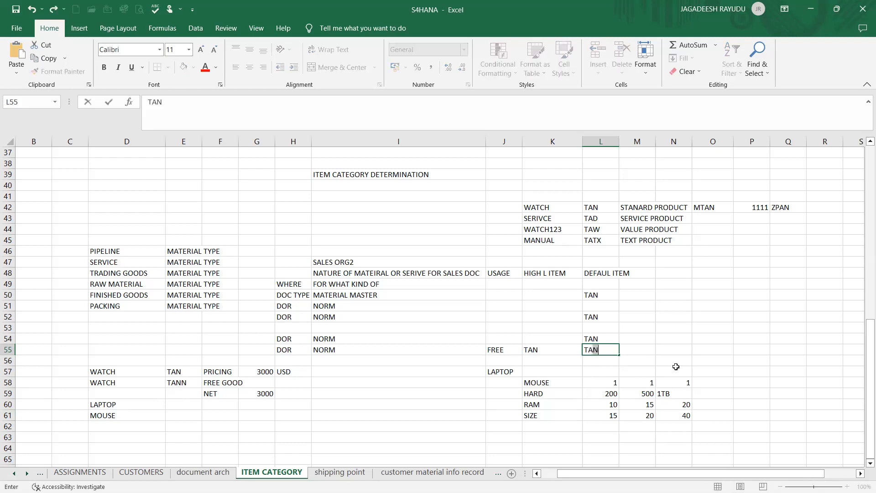
pyautogui.click(633, 352)
pyautogui.click(602, 348)
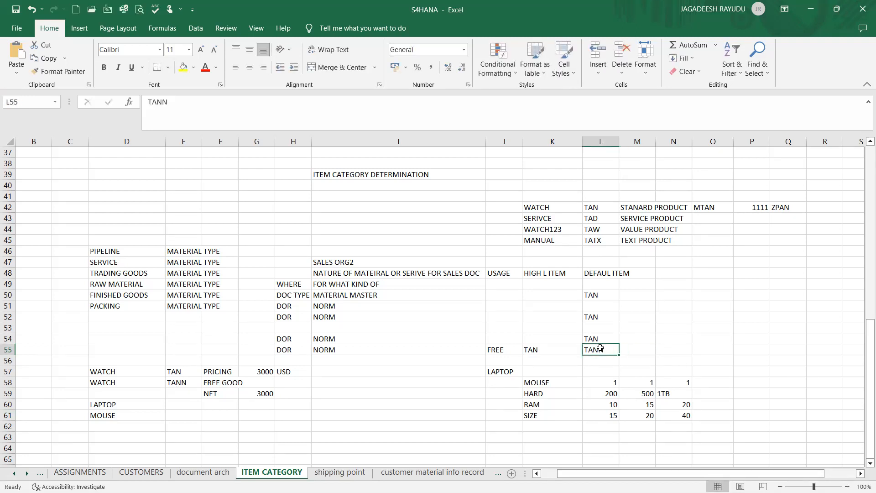
pyautogui.click(638, 352)
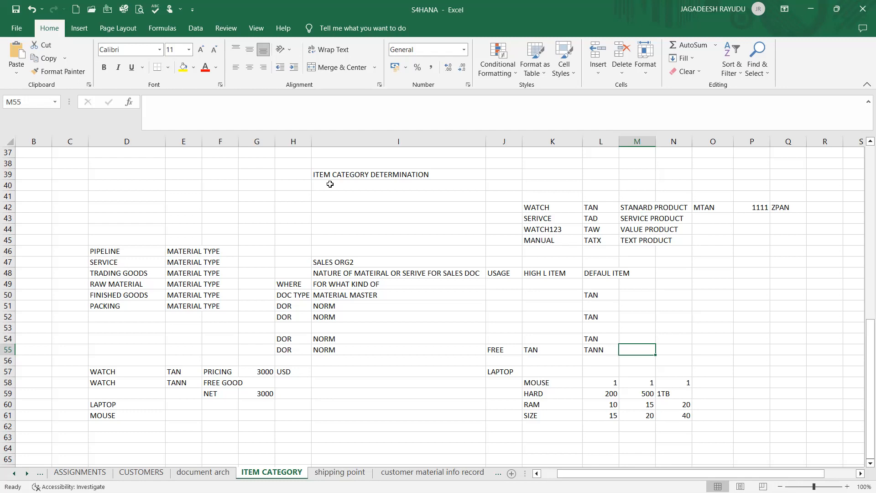
pyautogui.click(470, 4)
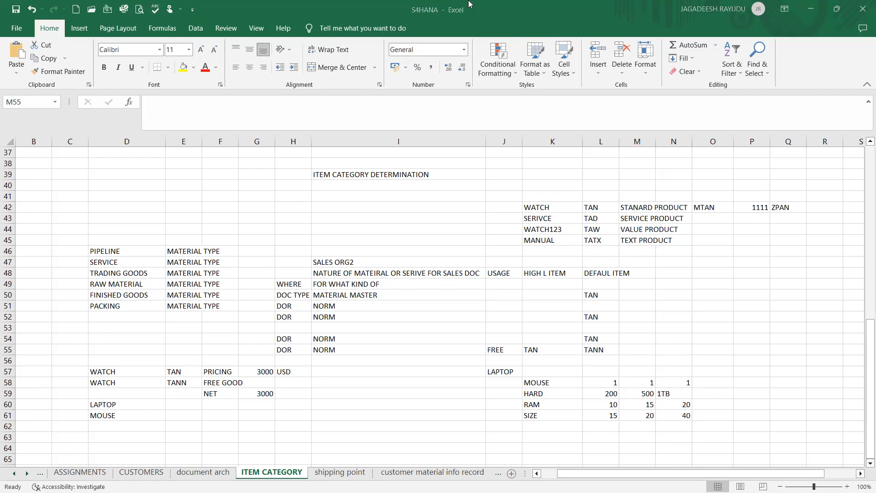